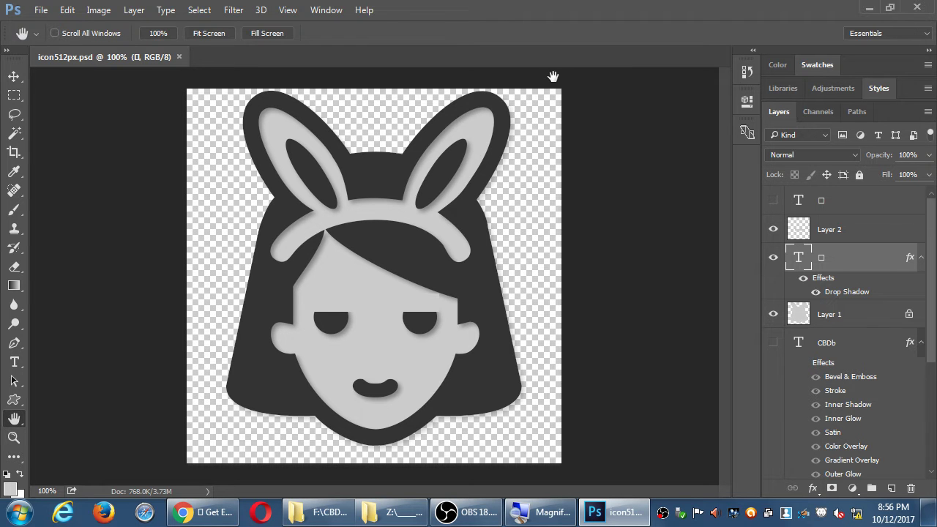
- Erase the faint light smudge beside the face on Layer 2 and save the document
key("e")
left_click(855, 230)
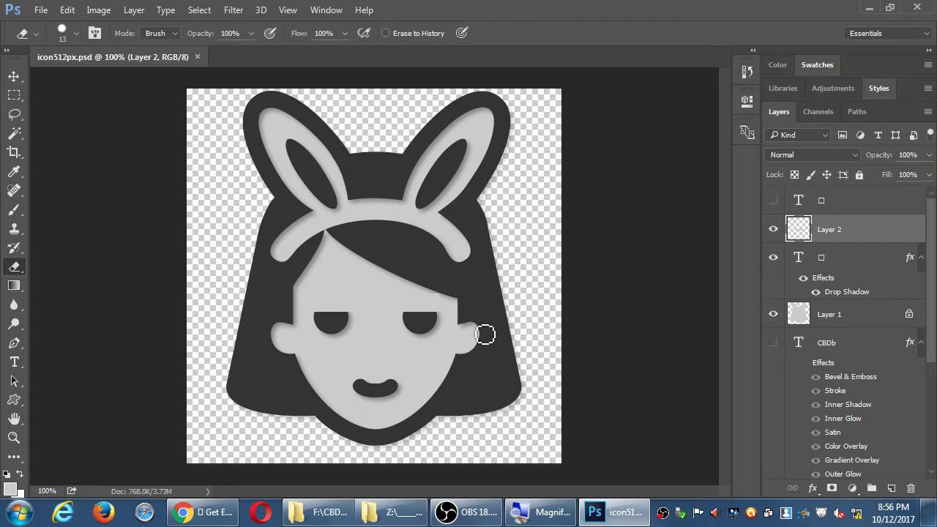
mouse_move(452, 306)
left_mouse_down()
mouse_move(429, 297)
mouse_move(447, 307)
left_mouse_up()
key("h")
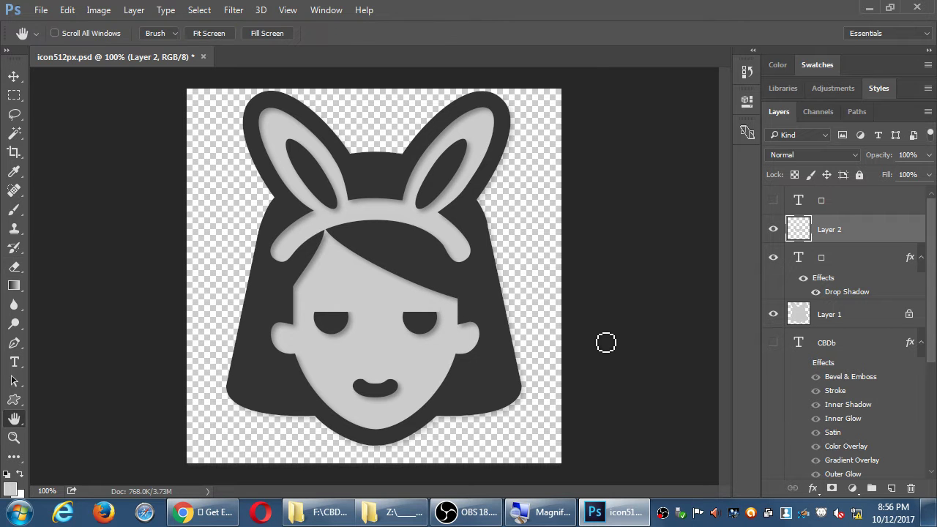
key("ctrl+s")
- Open Save for Web (Legacy) from the File > Export menu
left_click(40, 11)
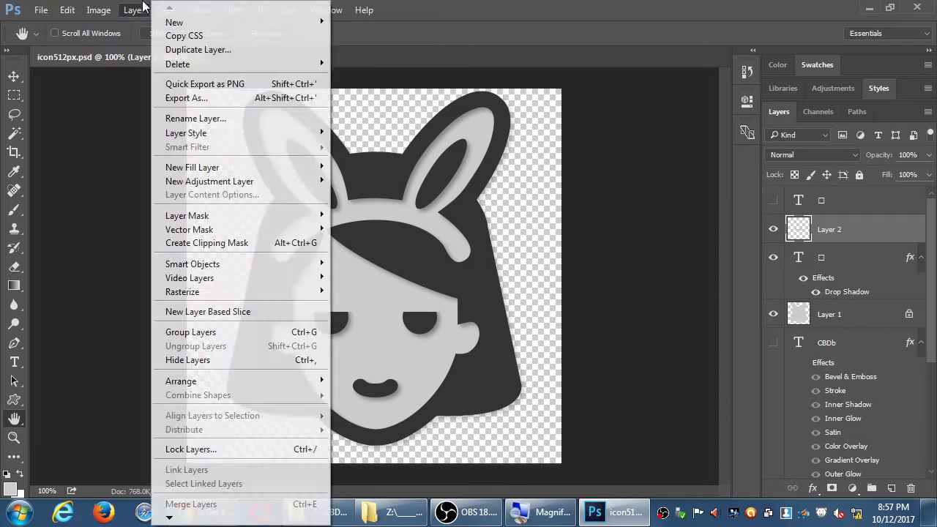
left_click(40, 10)
left_click(40, 10)
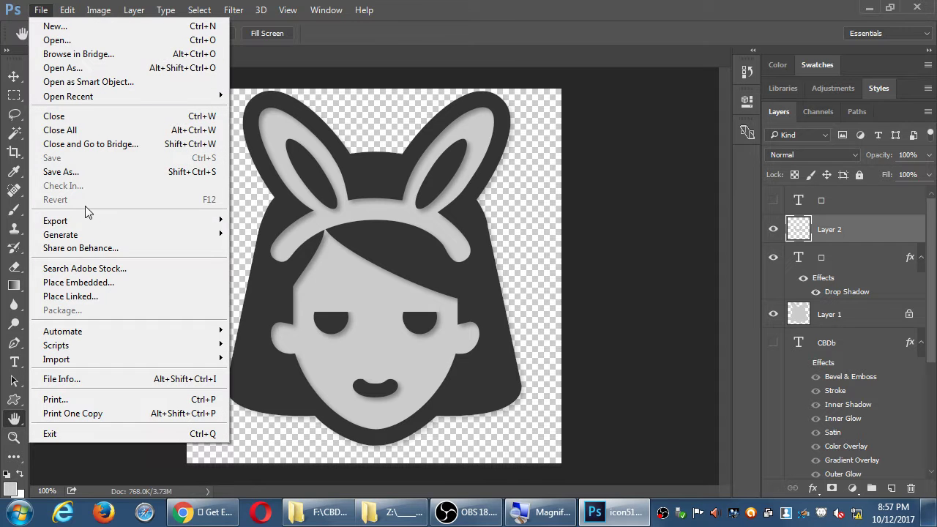
mouse_move(88, 219)
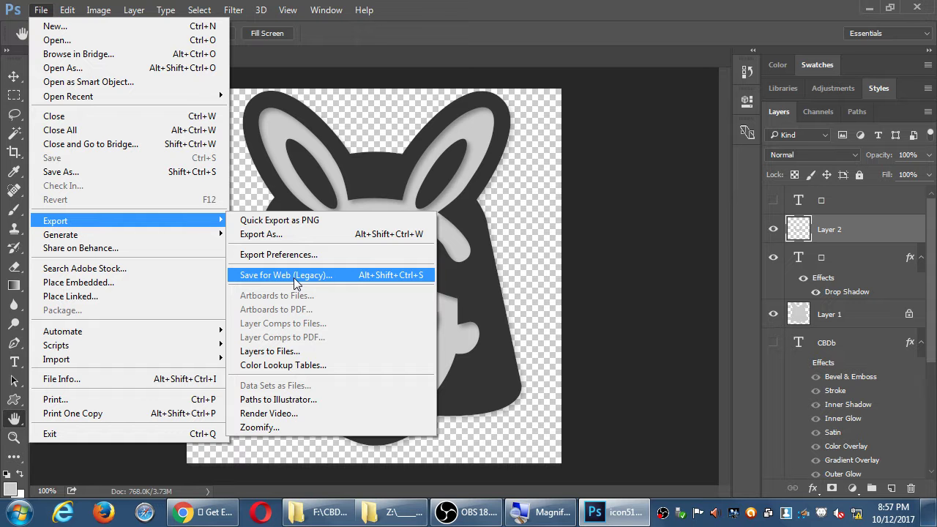
left_click(297, 279)
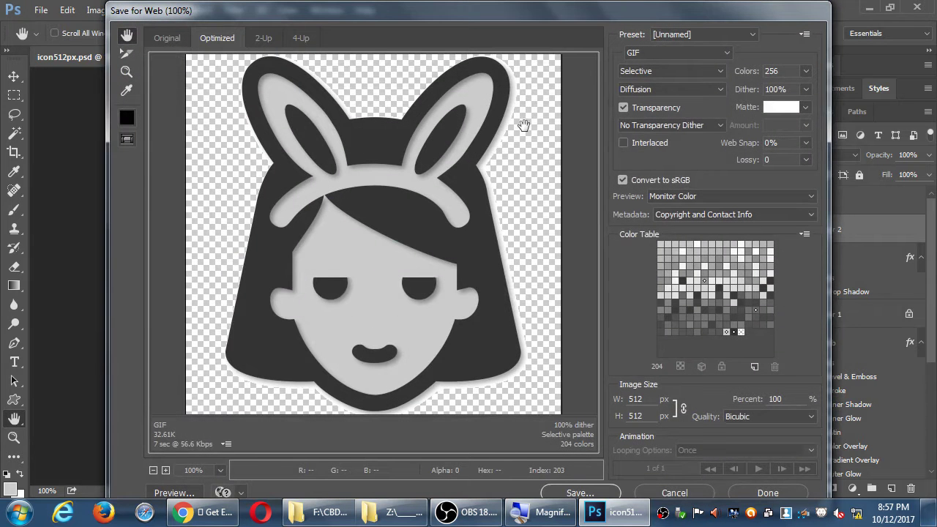
- Try the JPEG High export preset
left_click_drag(543, 17, 518, 18)
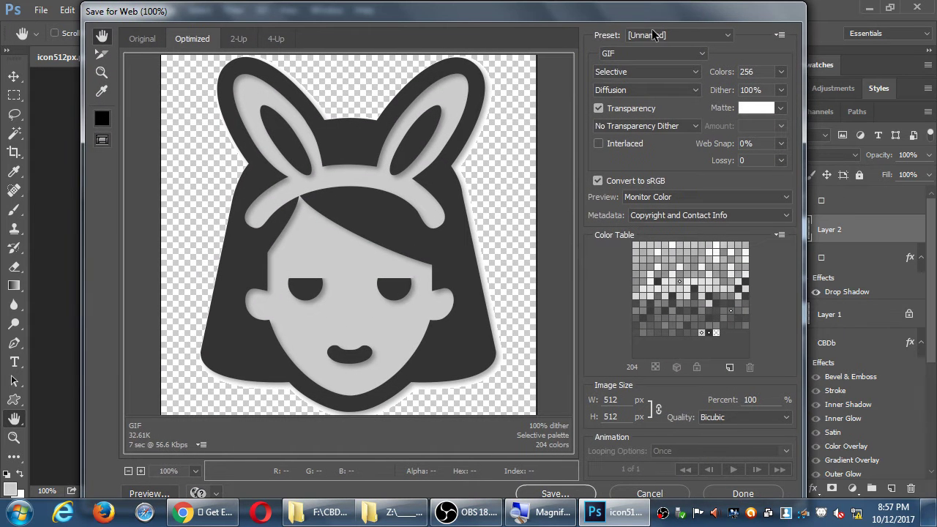
left_click(682, 34)
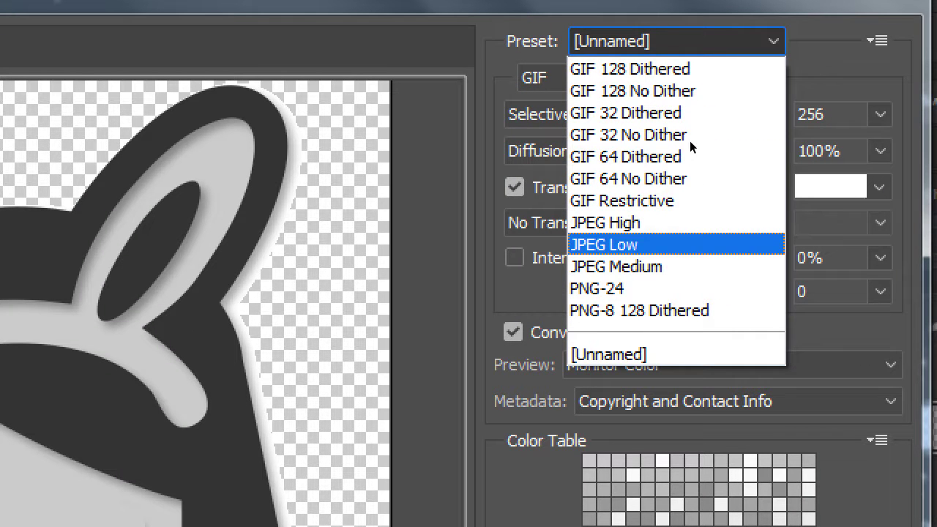
left_click(731, 40)
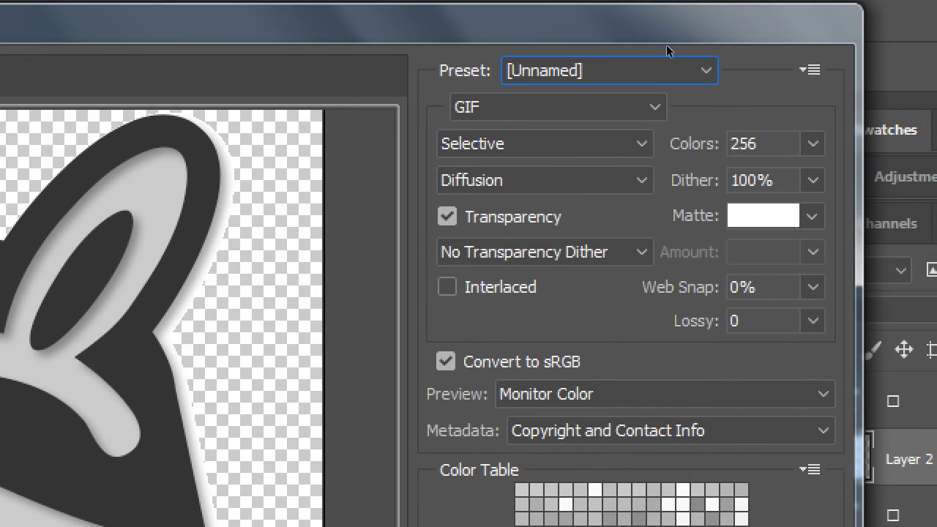
left_click(688, 42)
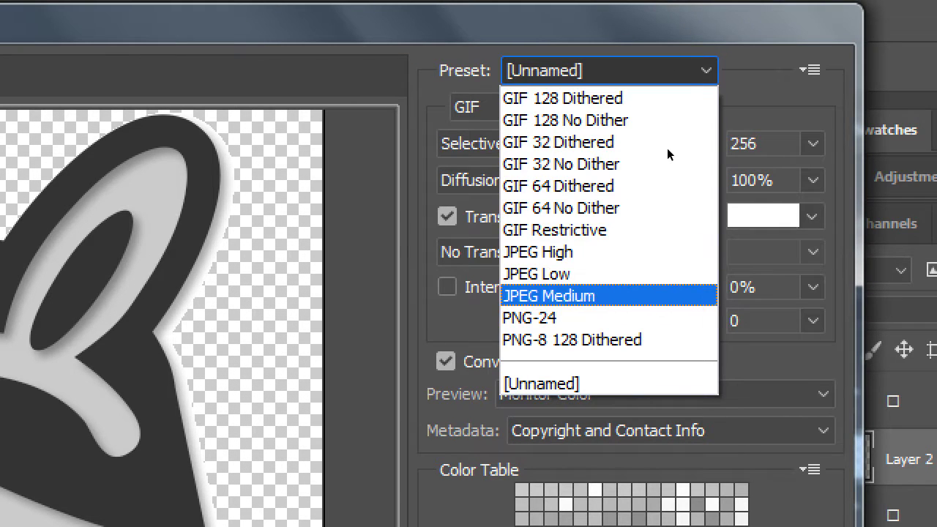
key("Return")
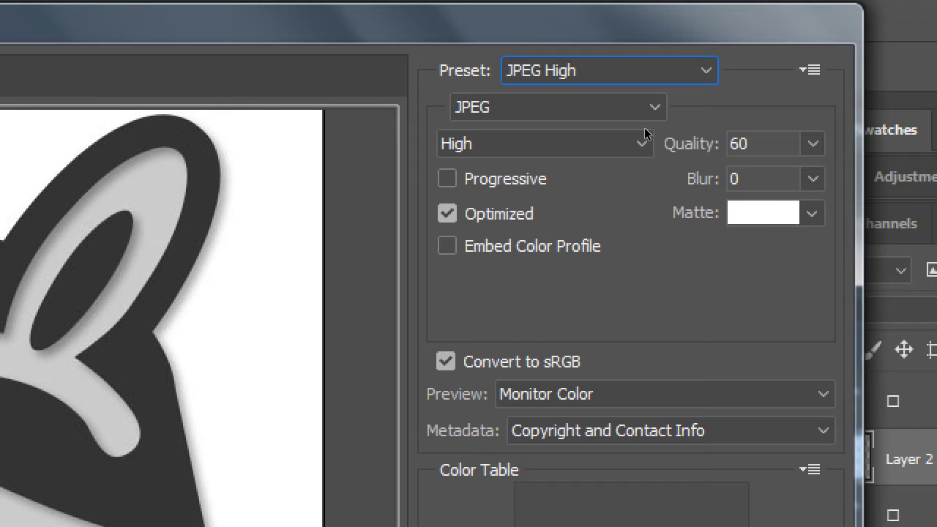
- Switch the export preset to PNG-8 128 Dithered
left_click(651, 41)
key("Down")
key("Down")
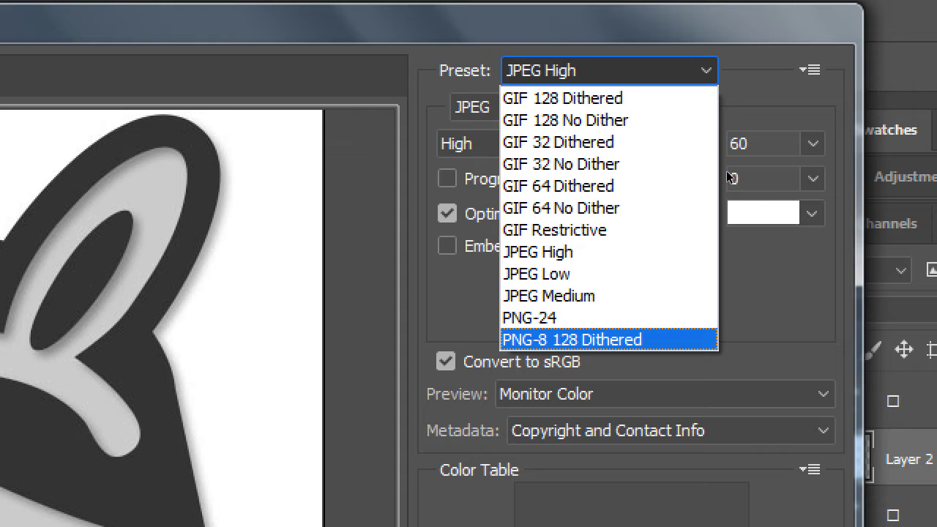
key("Up")
key("Up")
key("Down")
key("Down")
key("Up")
key("Down")
key("Up")
key("Down")
key("Return")
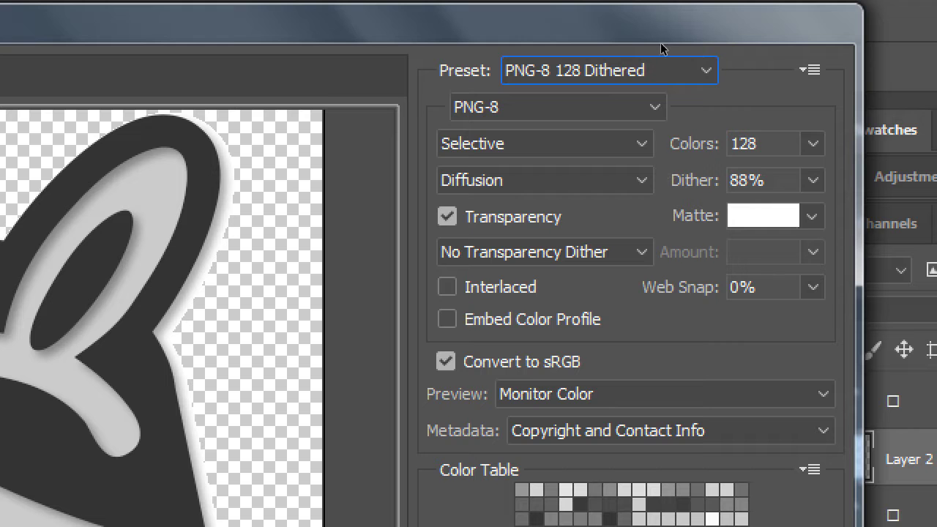
- Try PNG-24, return to PNG-8 128 Dithered, then highlight PNG-24 in the preset list
key("alt+Down")
key("Up")
key("Up")
key("Down")
key("Down")
key("Up")
key("Return")
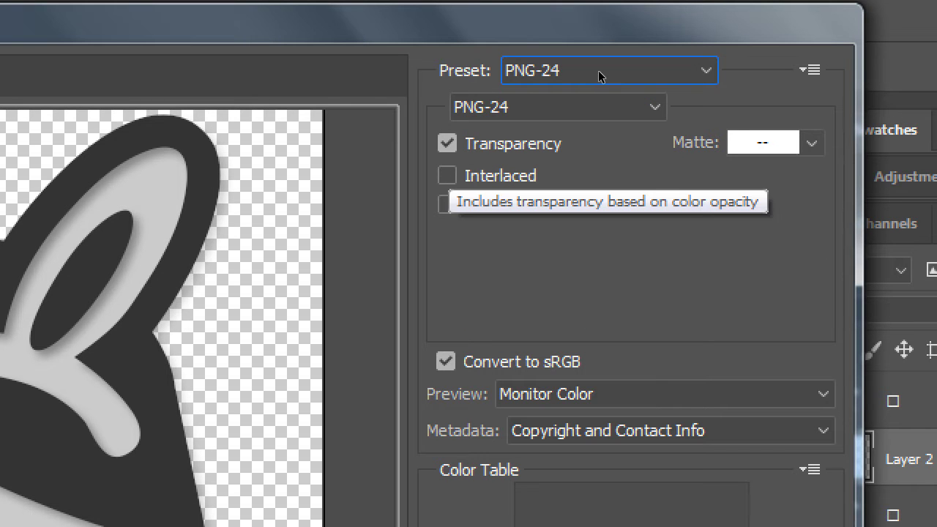
left_click(674, 58)
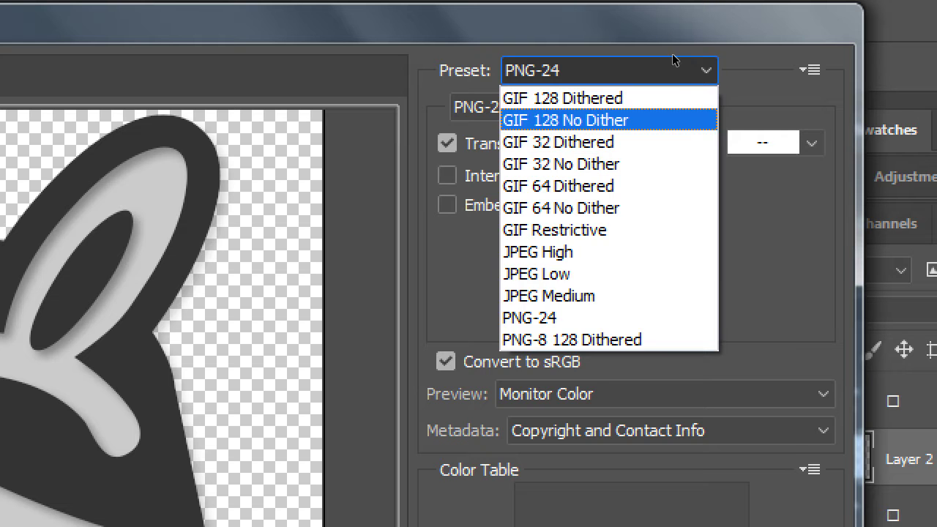
key("Return")
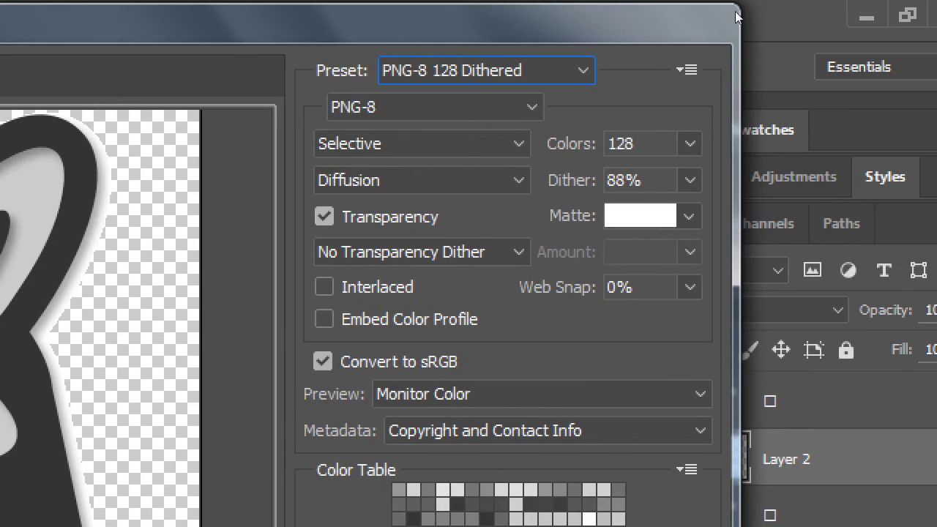
key("alt+Down")
key("Up")
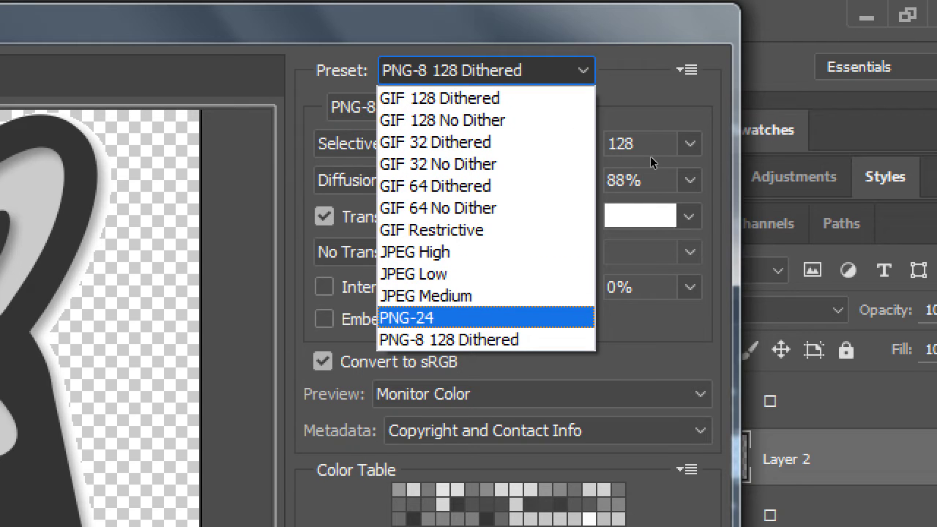
- Apply the PNG-24 preset, keeping transparency at 512 × 512 px
key("Return")
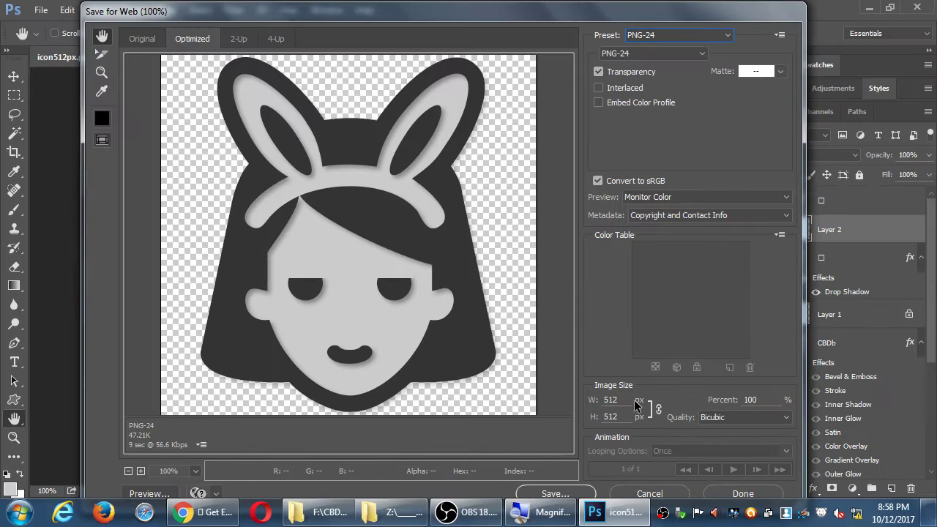
left_click(341, 514)
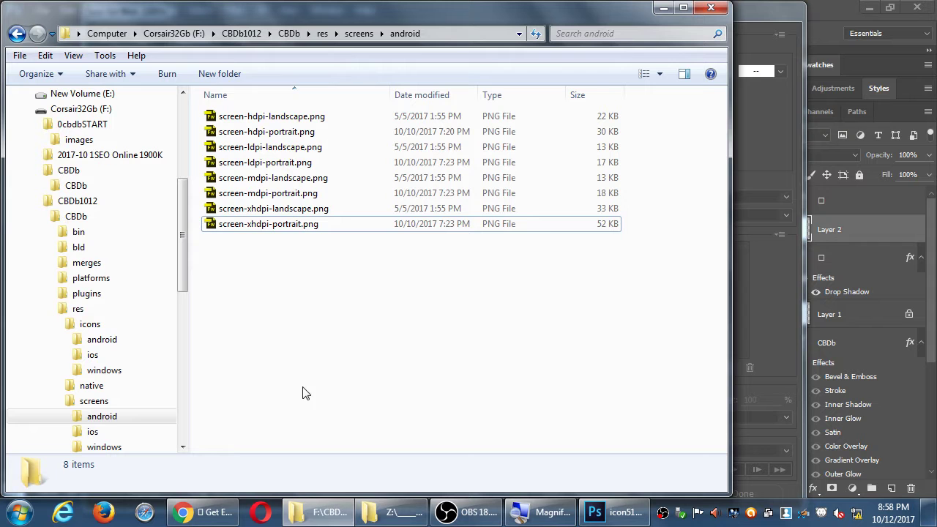
left_click(321, 33)
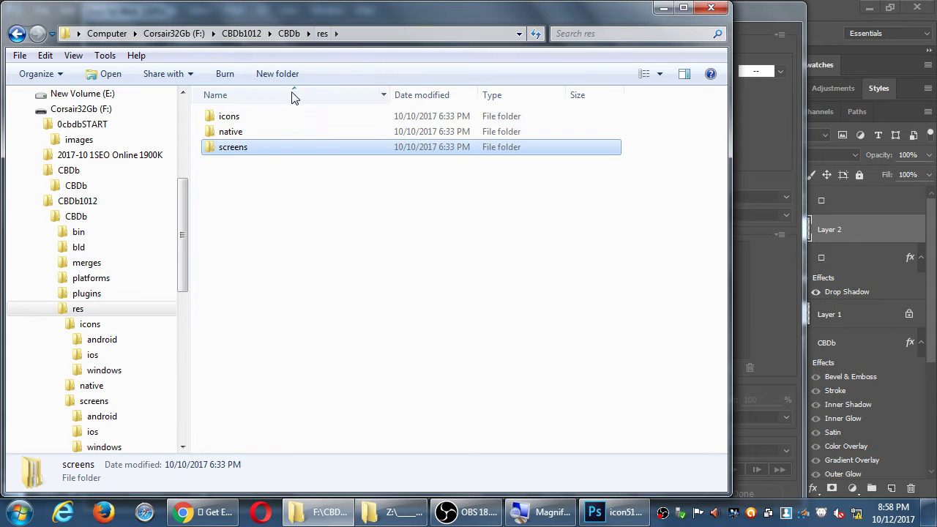
double_click(251, 117)
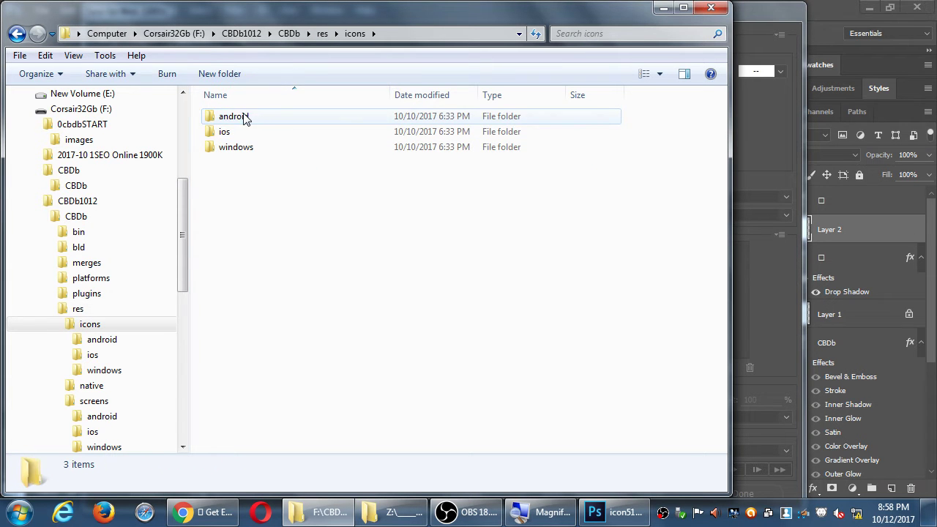
double_click(245, 117)
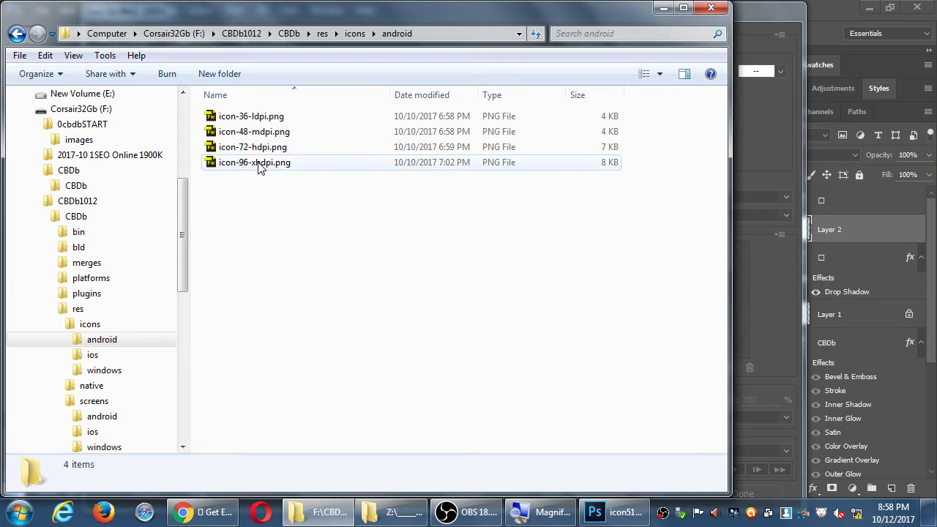
left_click(759, 21)
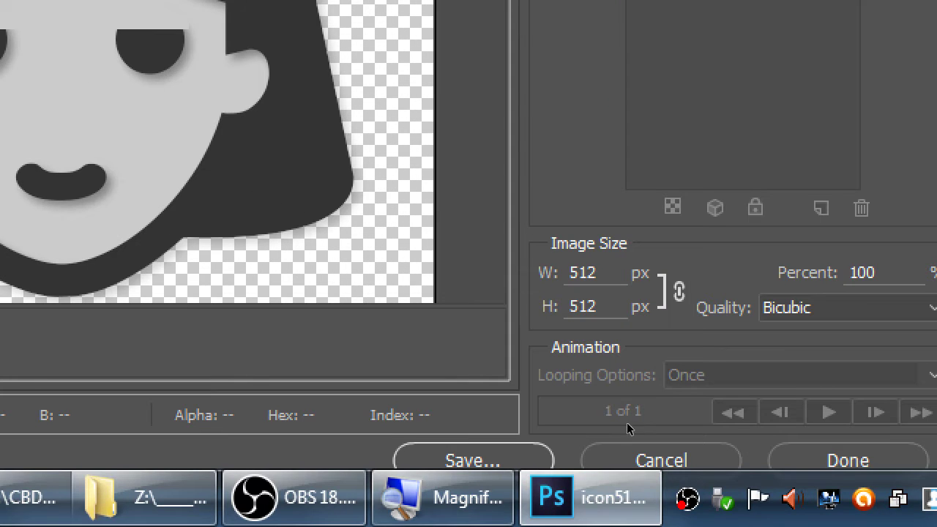
- Set the export width to 96 px so the height also becomes 96 (18.75%)
key("Tab")
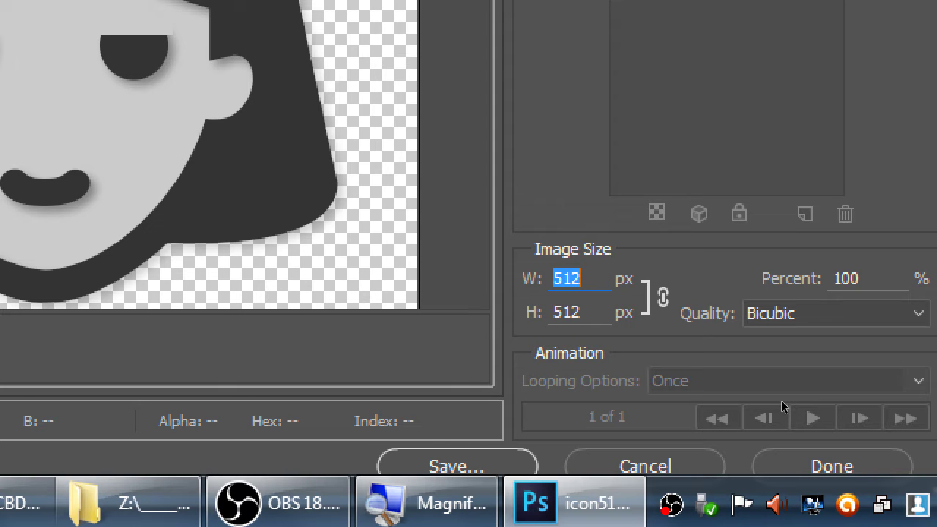
type("96")
key("Tab")
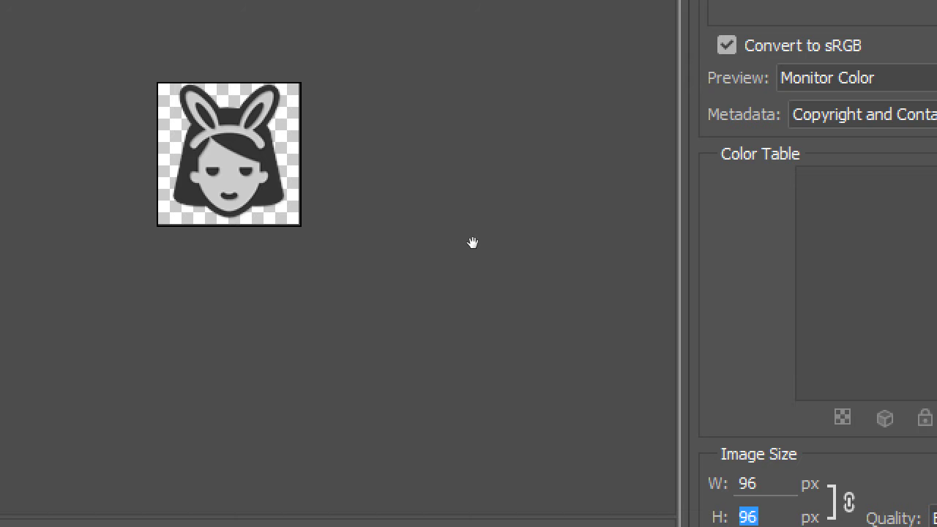
key("shift+Tab")
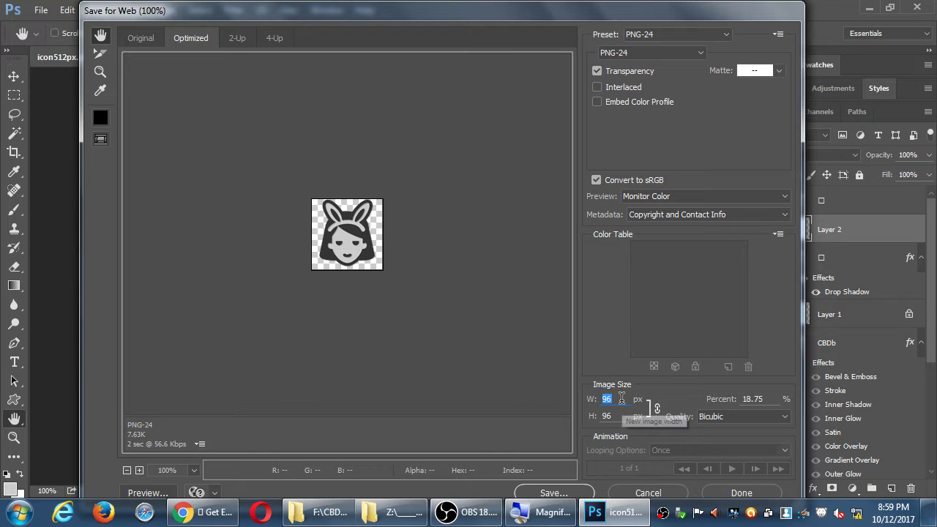
left_click(621, 398)
double_click(621, 398)
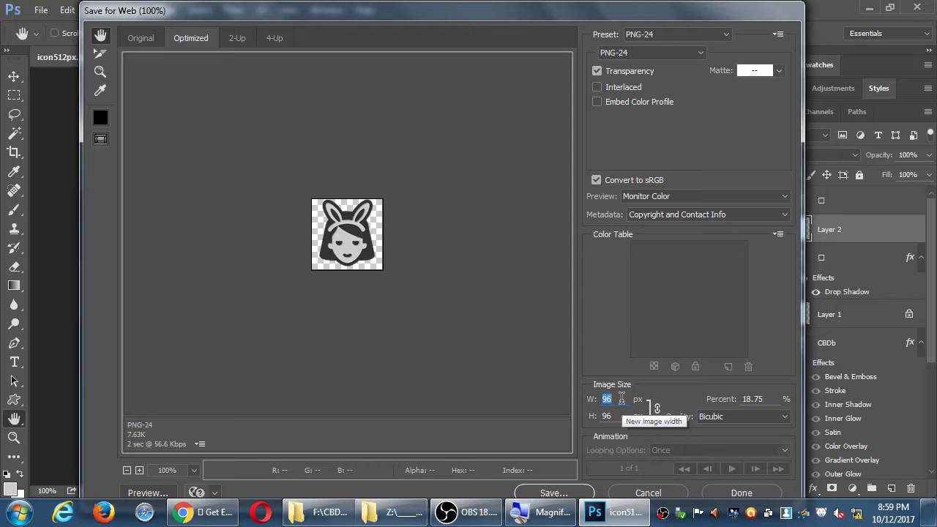
left_click(620, 398)
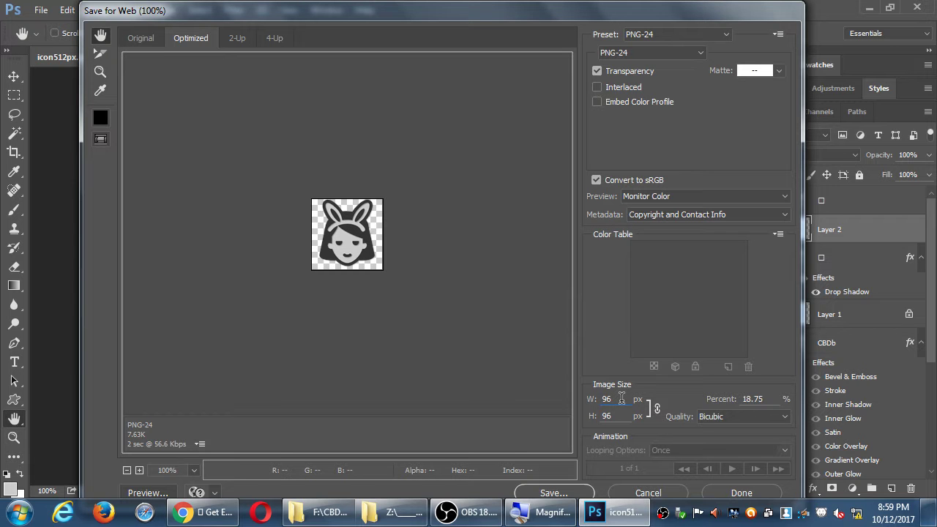
- Save the 96 px export as icon-96-xhdpi.png in F:\CBDb1012\CBDb\res\icons\android
left_click(563, 494)
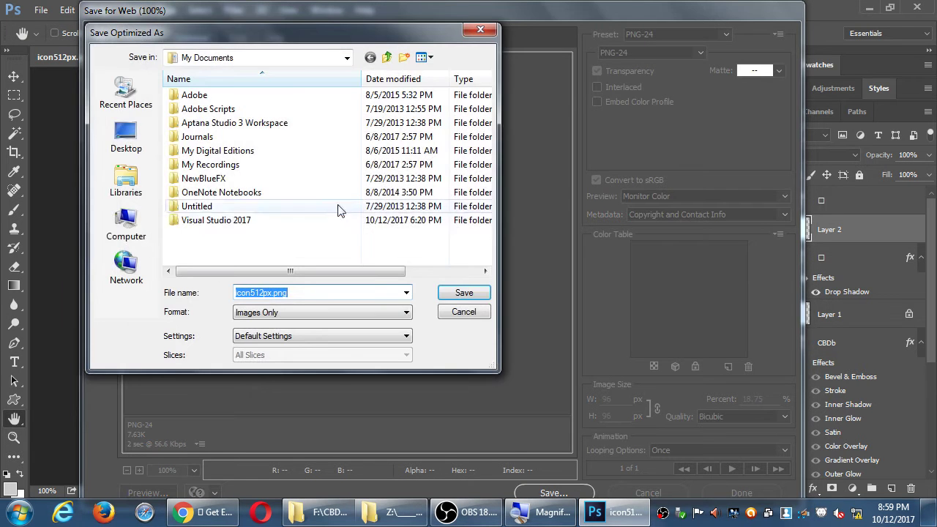
left_click(130, 235)
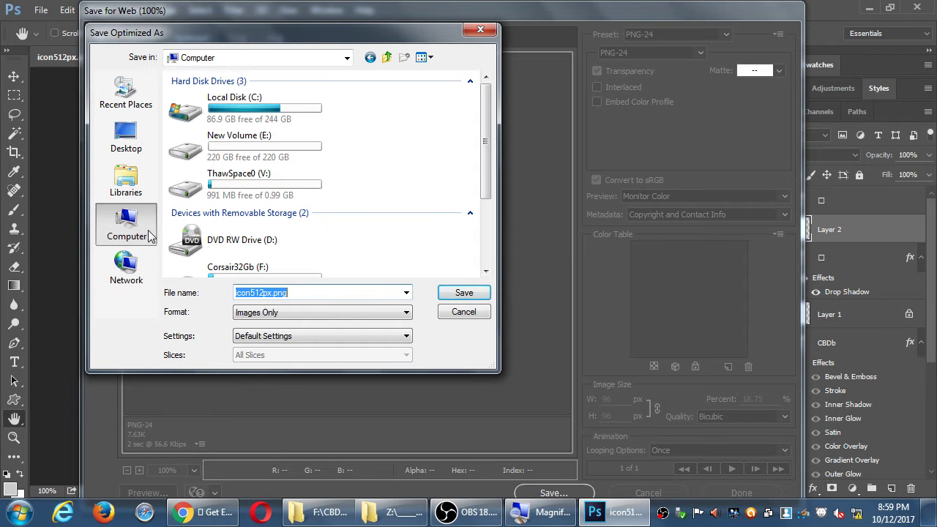
left_click_drag(211, 375, 216, 411)
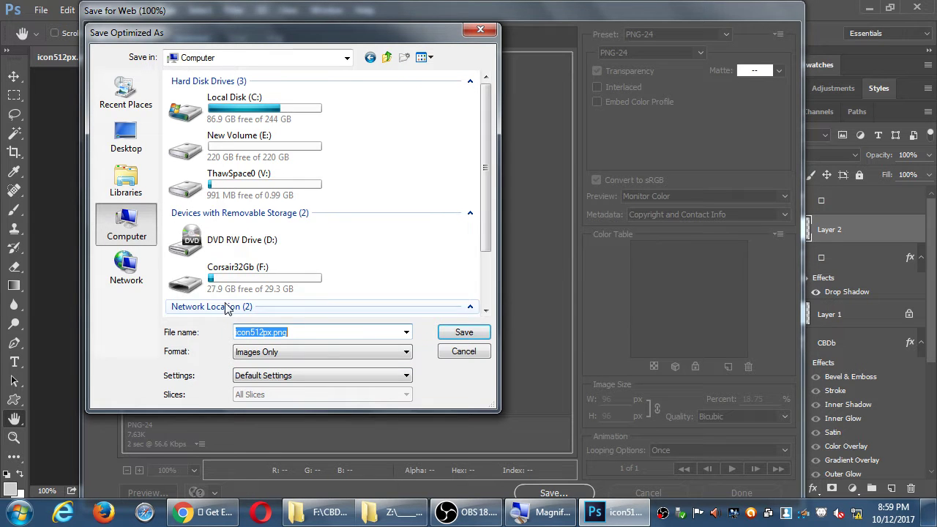
double_click(230, 282)
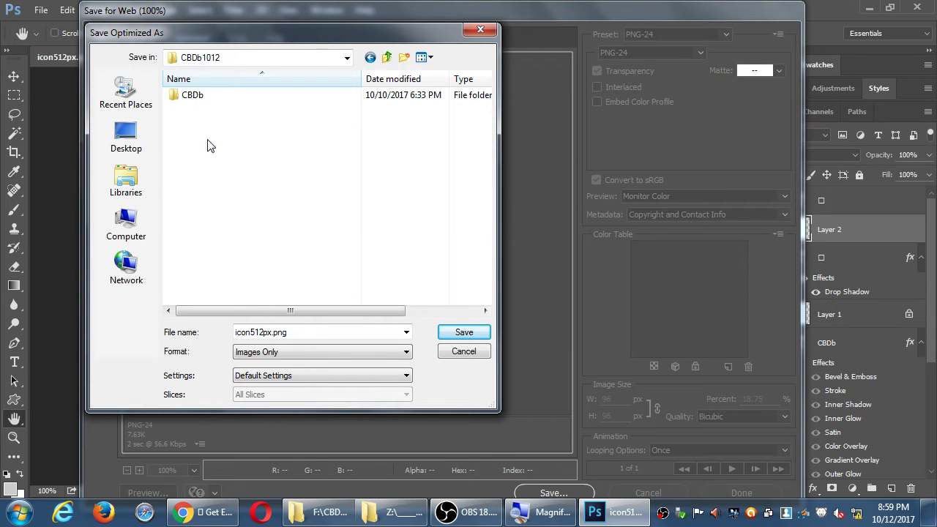
double_click(193, 96)
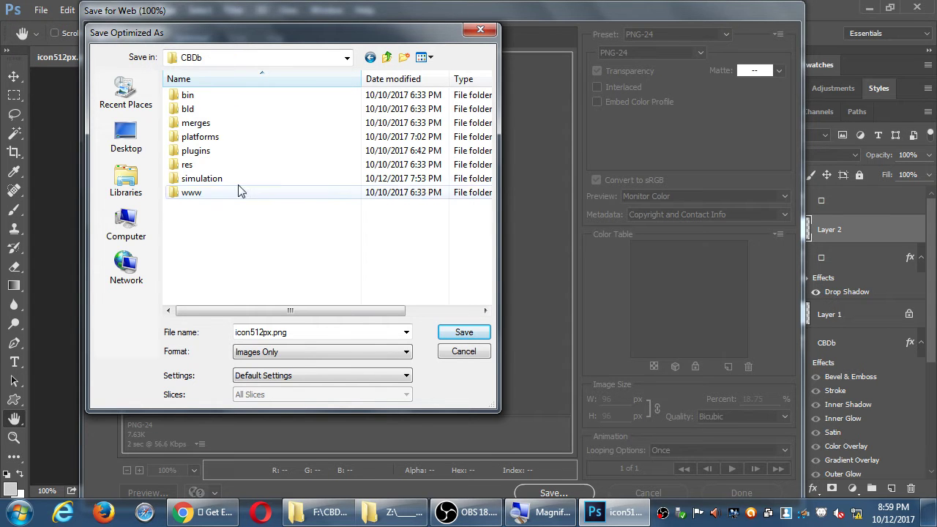
double_click(196, 168)
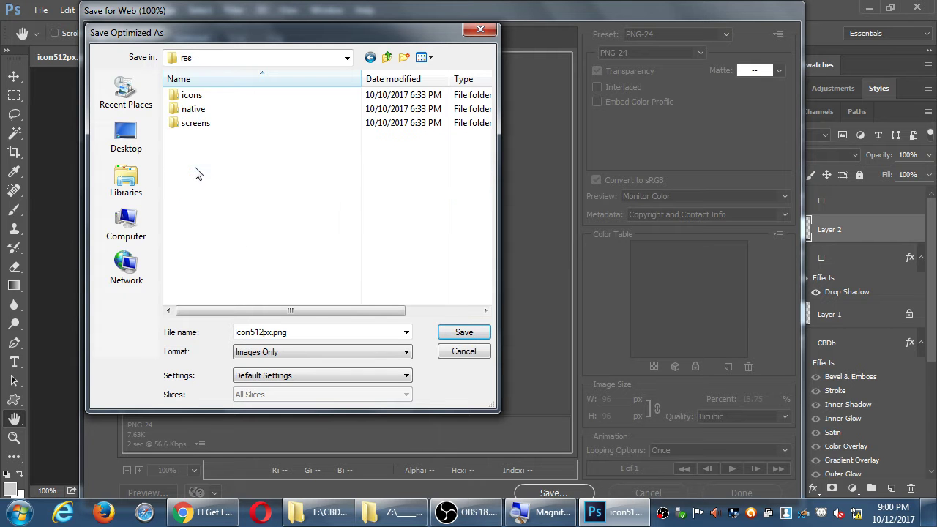
double_click(192, 96)
double_click(197, 97)
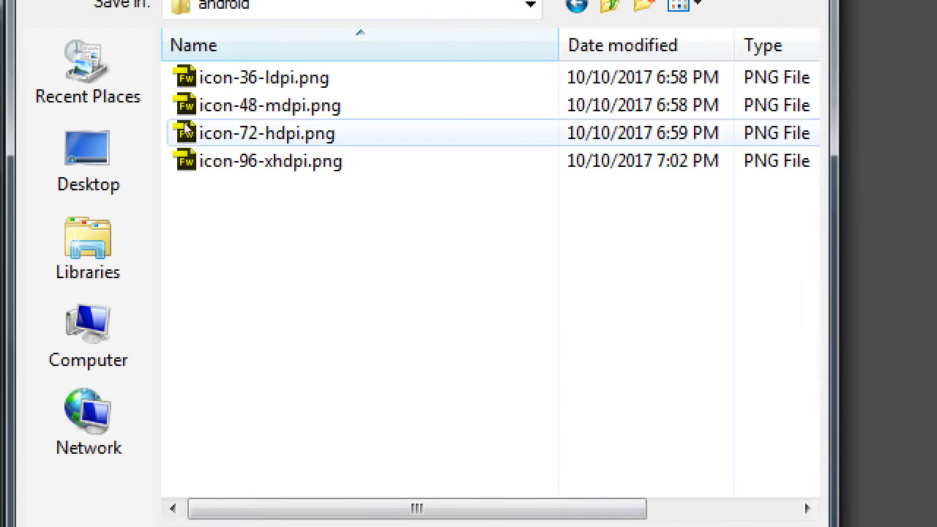
left_click(174, 136)
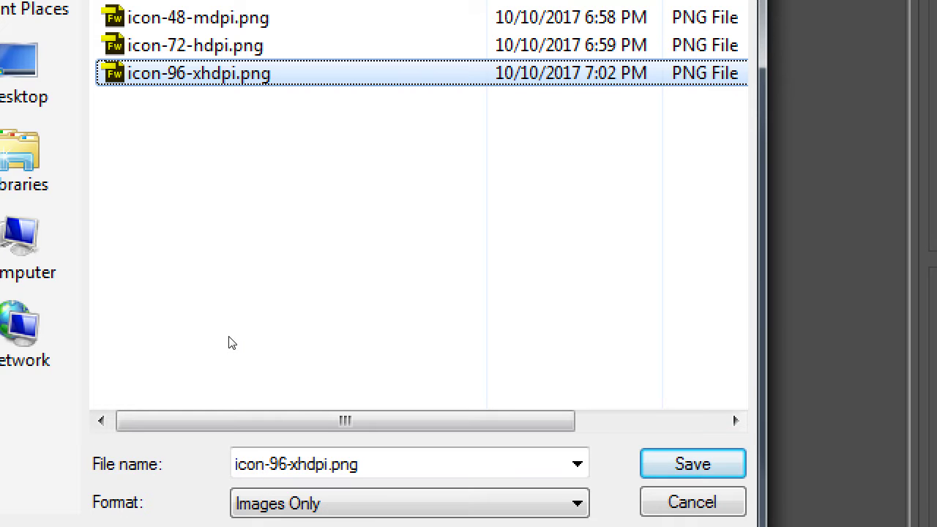
key("Return")
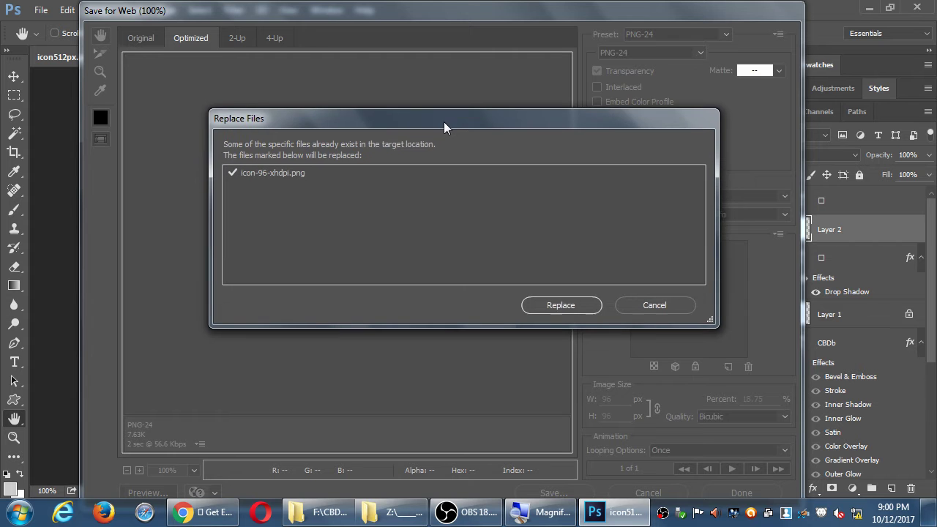
- Replace icon-96-xhdpi.png and view the android icons folder as Large Icons
left_click(567, 307)
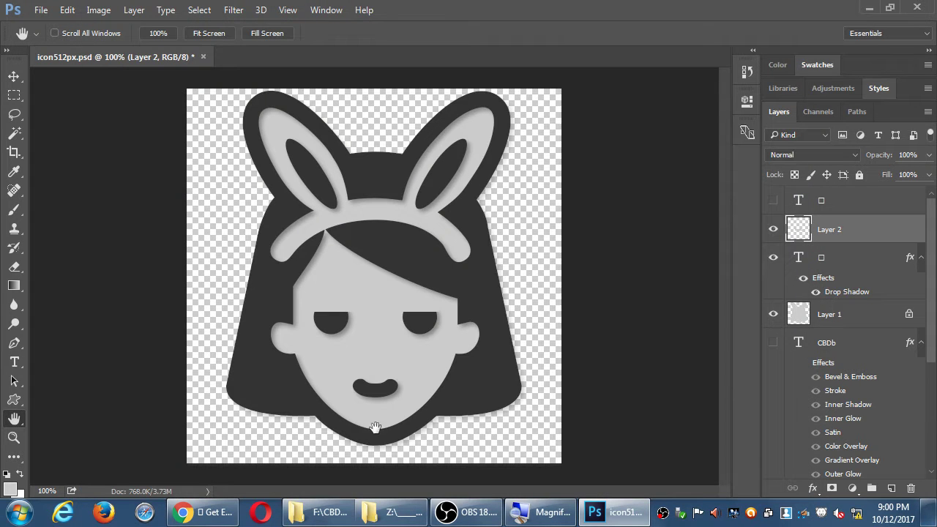
left_click(326, 512)
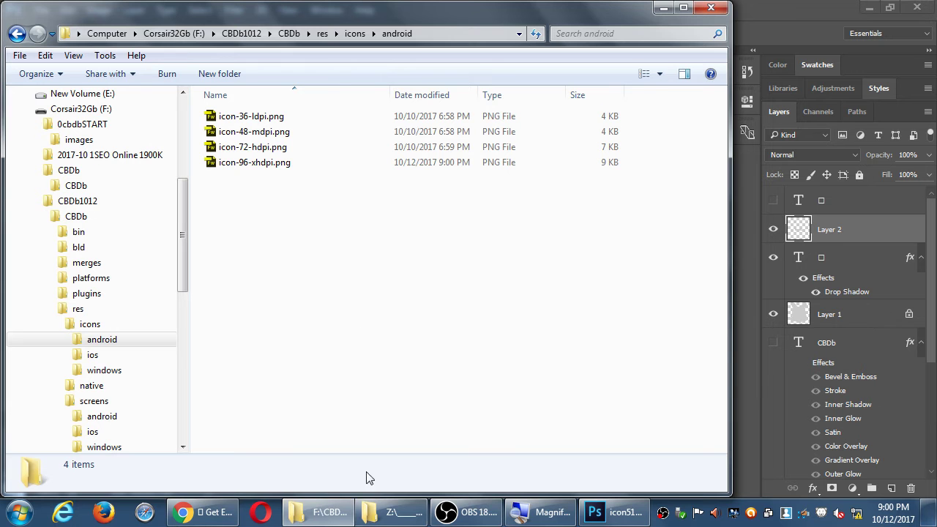
left_click(658, 74)
left_click(682, 46)
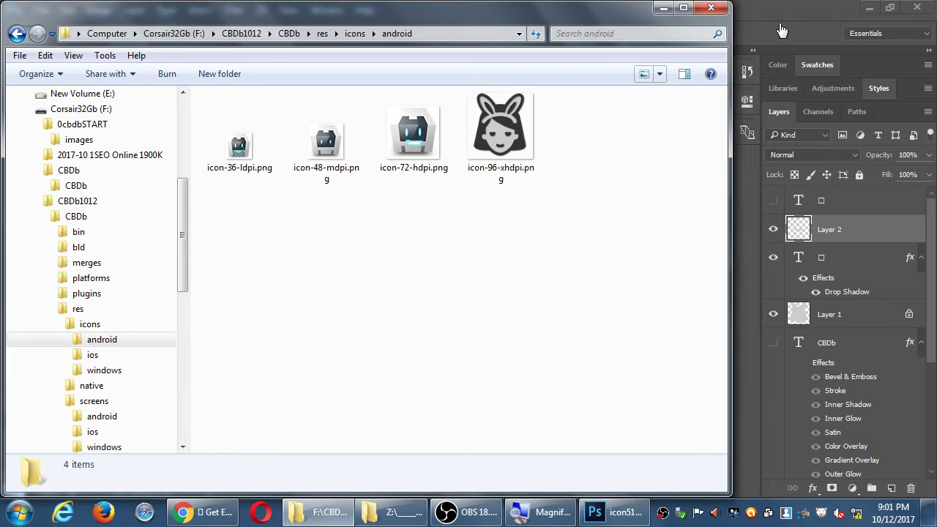
left_click(782, 31)
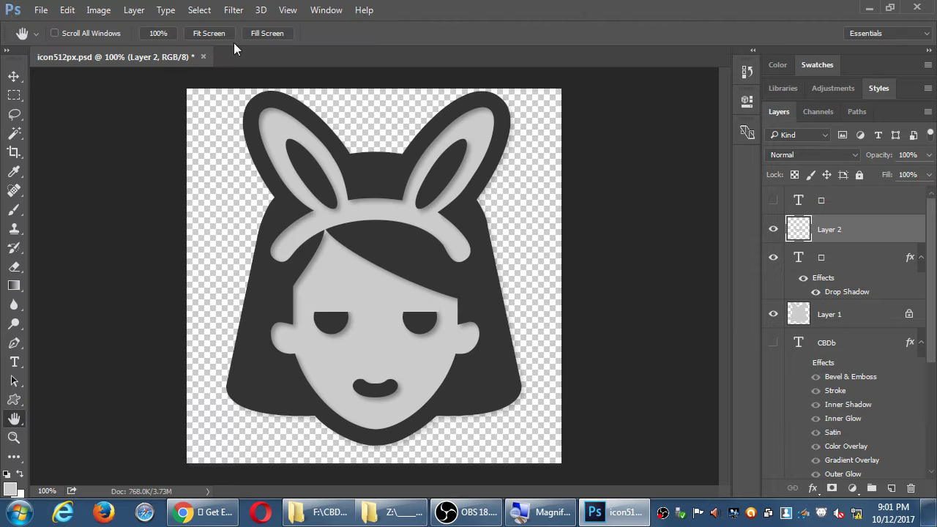
left_click(41, 10)
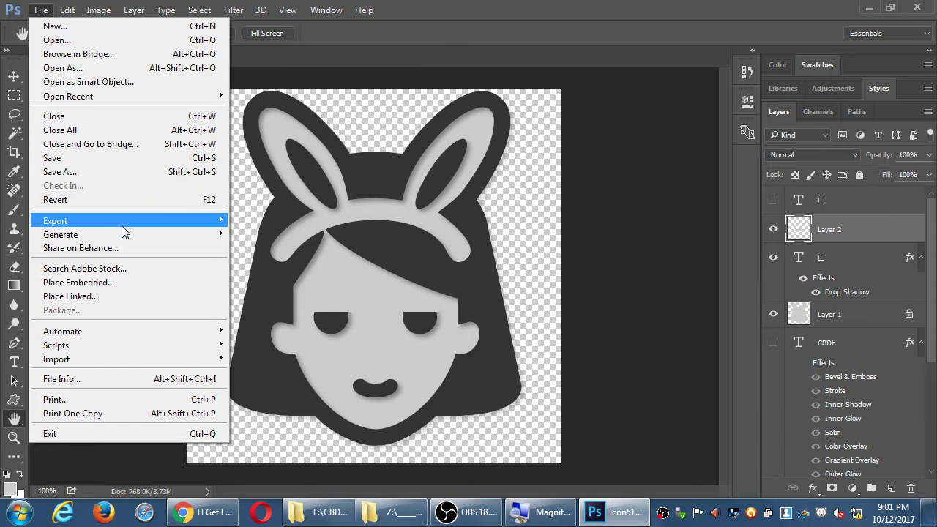
- Open Save for Web (Legacy) and set the export width to 72 px
mouse_move(121, 222)
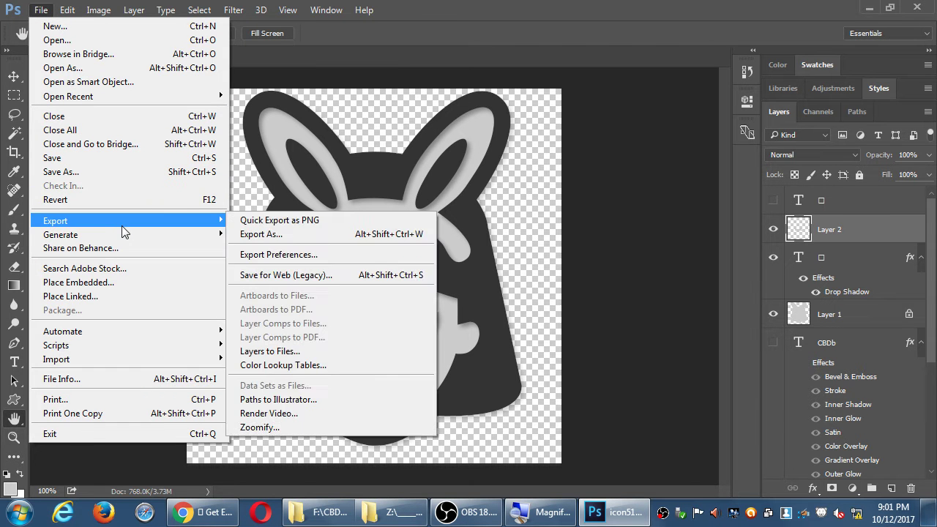
left_click(300, 274)
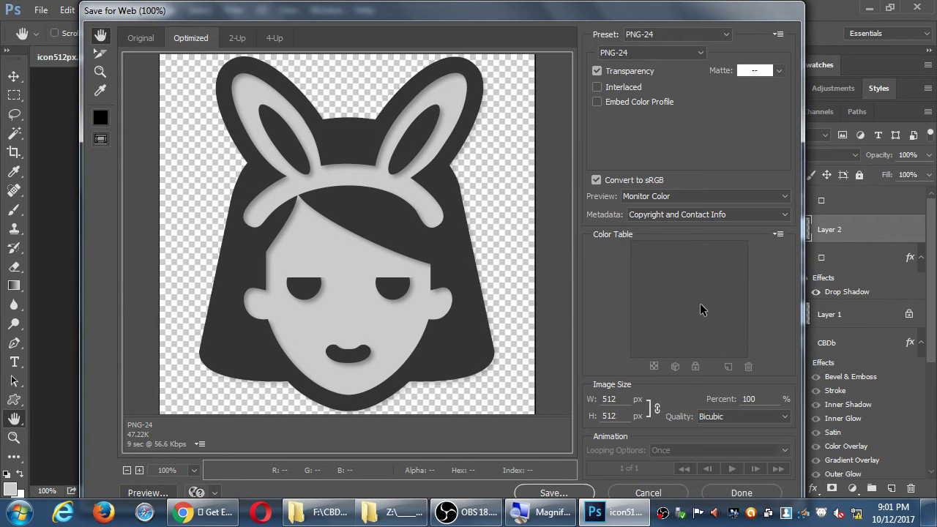
left_click(608, 398)
type("72")
key("Tab")
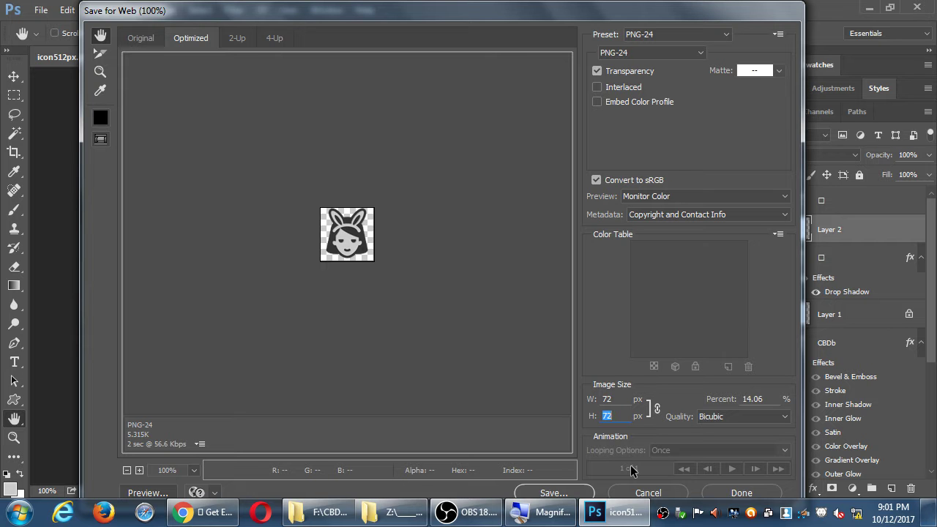
left_click(631, 470)
- Save the 72 px export over icon-72-hdpi.png and check it in the android folder
left_click(570, 492)
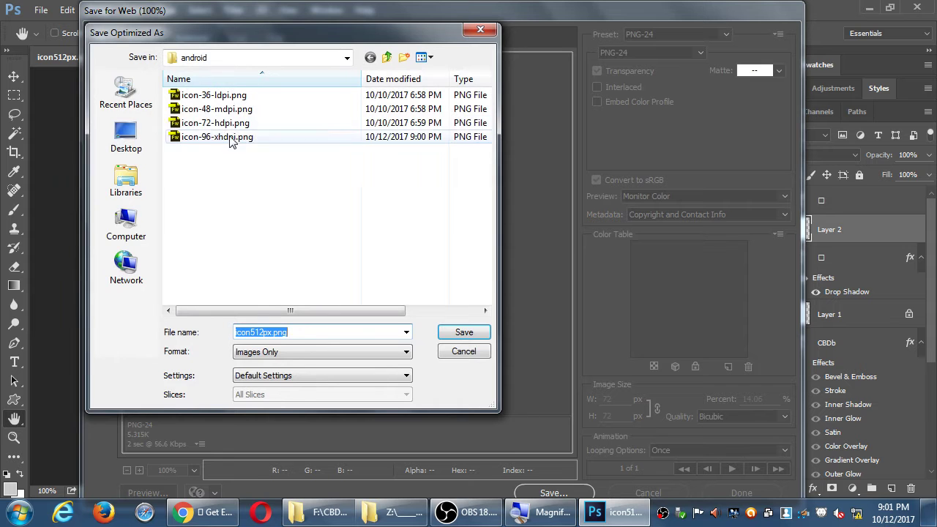
left_click_drag(204, 34, 263, 64)
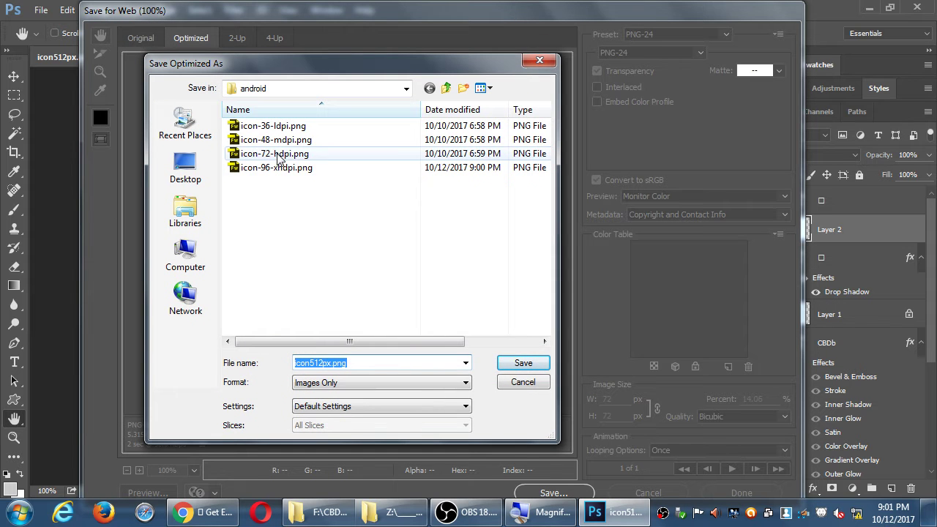
left_click(278, 157)
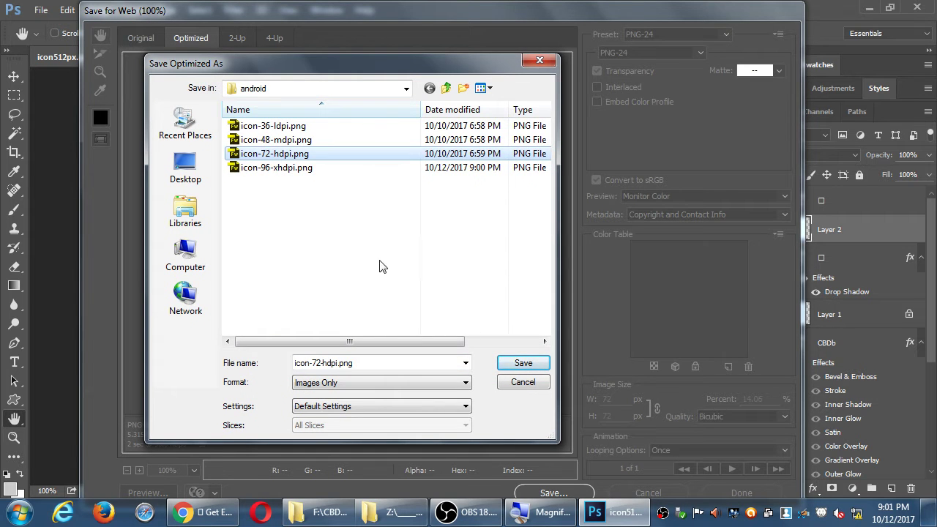
left_click(514, 364)
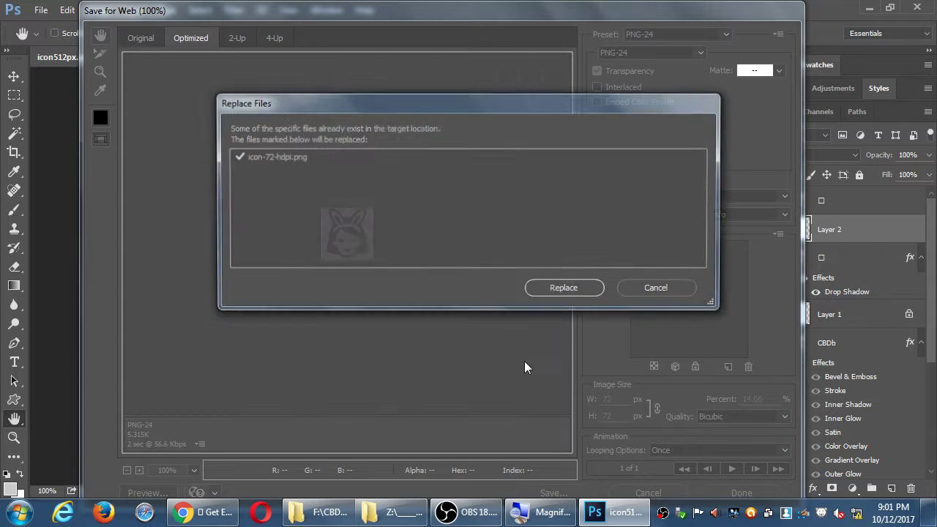
left_click(548, 292)
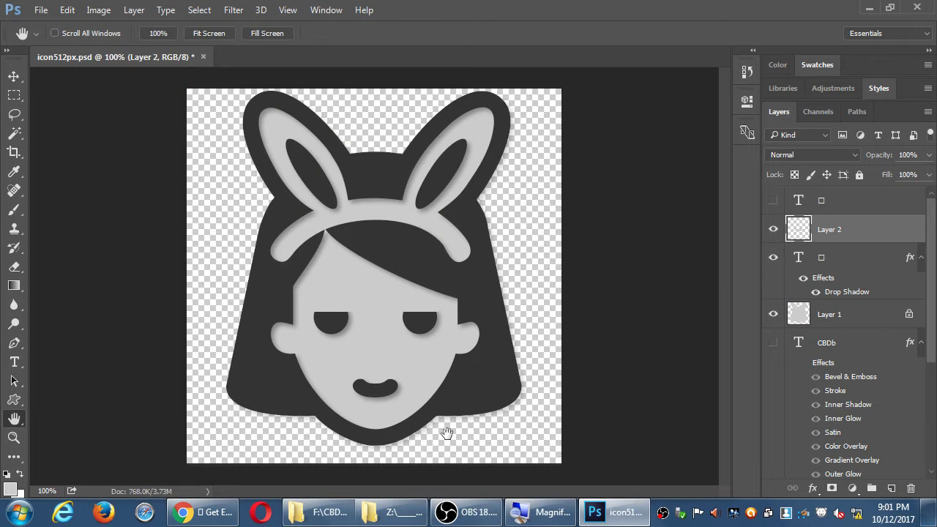
left_click(332, 512)
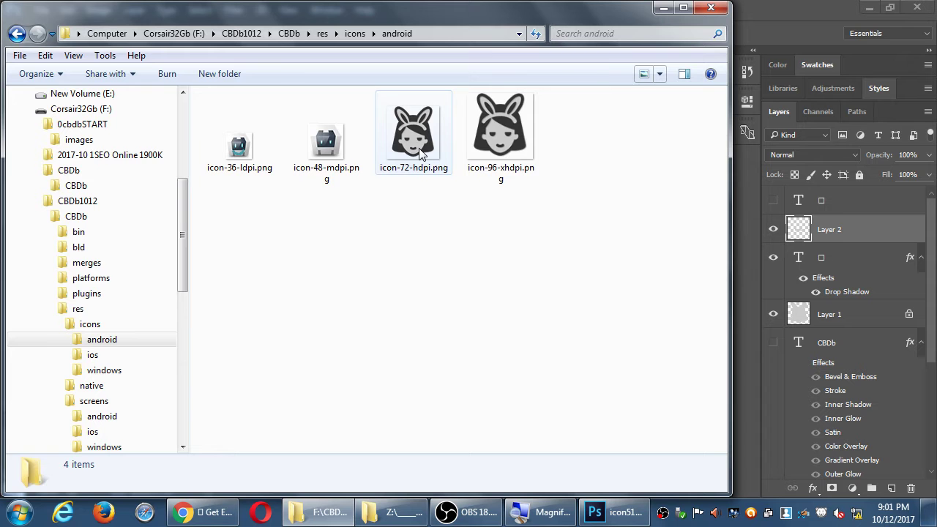
left_click(782, 30)
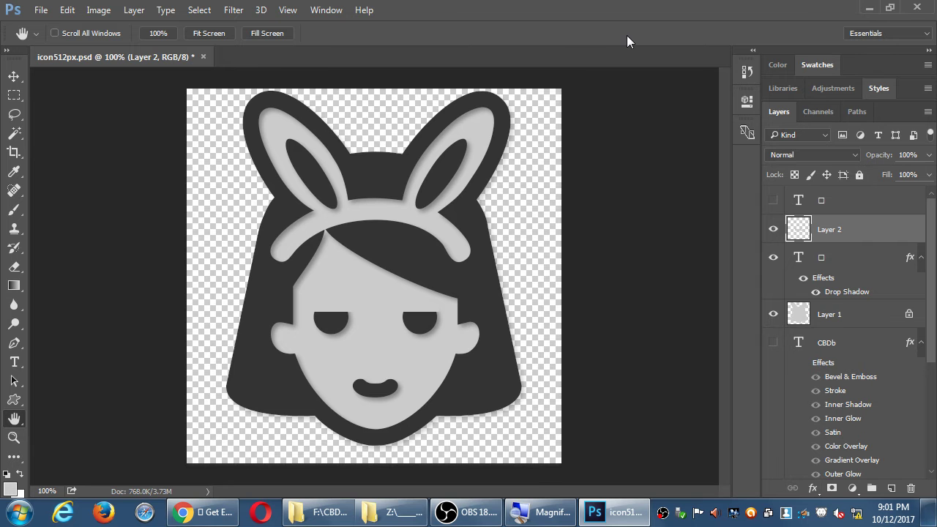
- Reopen Save for Web with Alt+Shift+Ctrl+S, resize to 48 px, and save over icon-48-mdpi.png
key("ctrl+alt+shift+s")
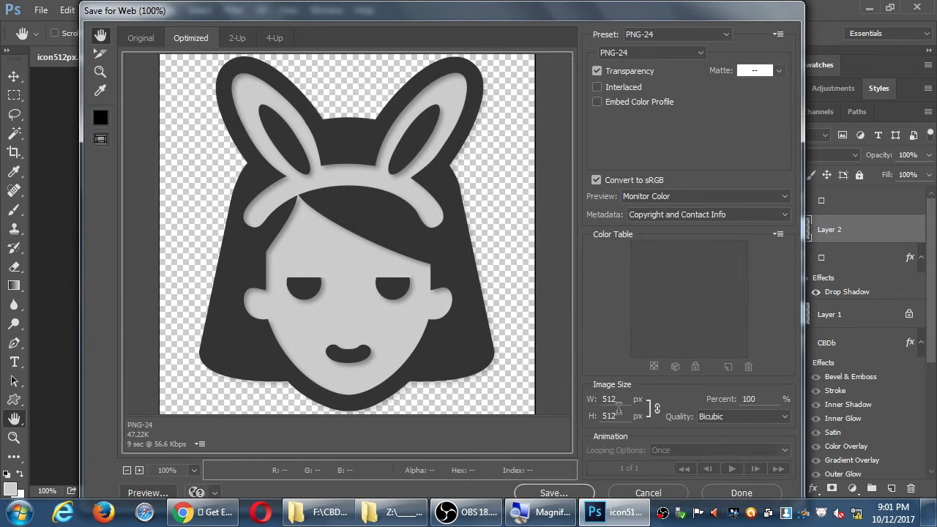
double_click(618, 404)
type("48")
key("Tab")
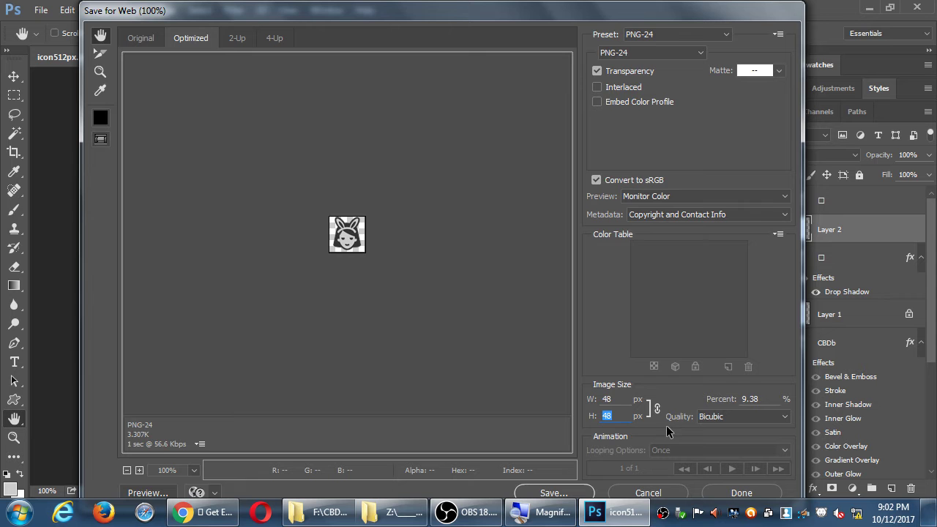
left_click(547, 492)
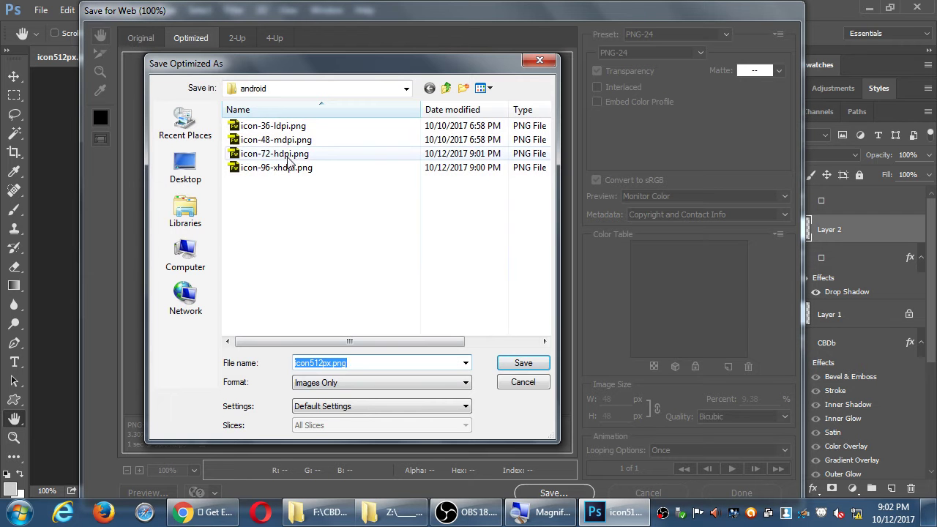
left_click(278, 139)
left_click(522, 363)
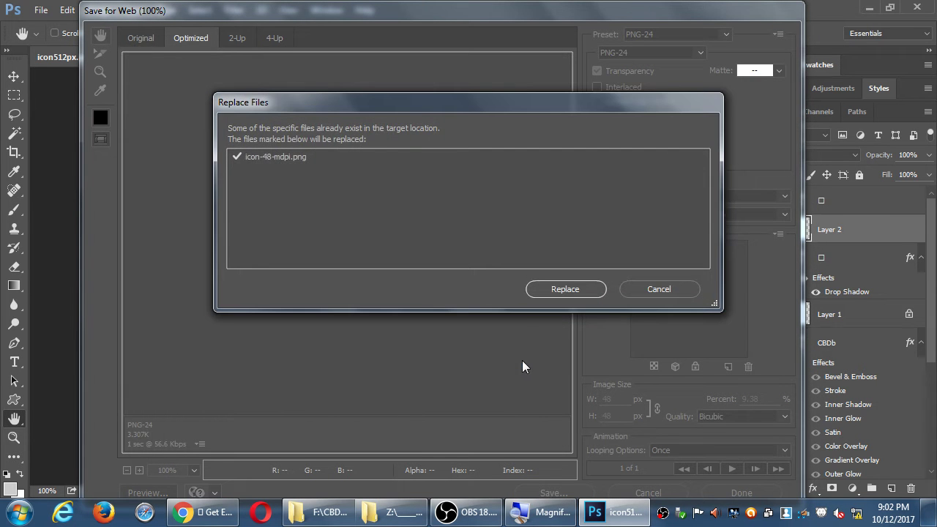
- Confirm replacing icon-48-mdpi.png and set a new web export to 36 px wide
left_click(564, 289)
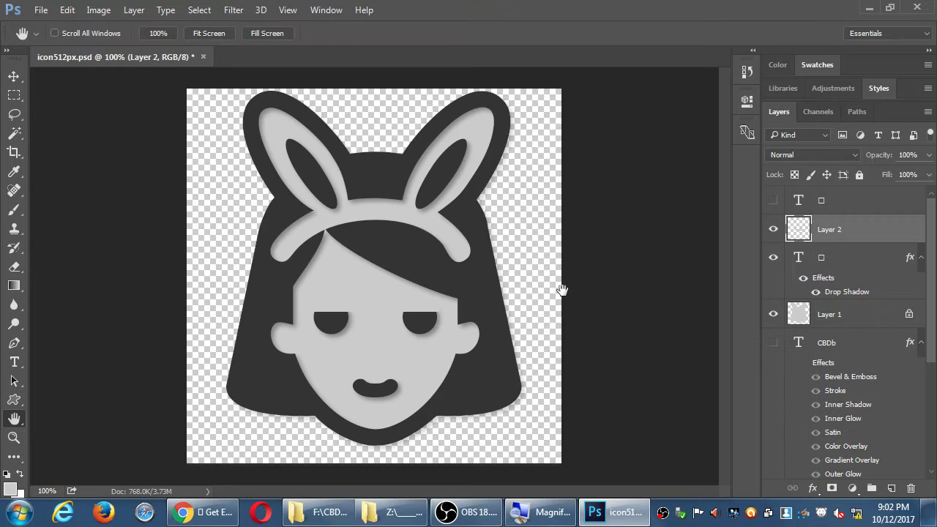
key("ctrl+alt+shift+s")
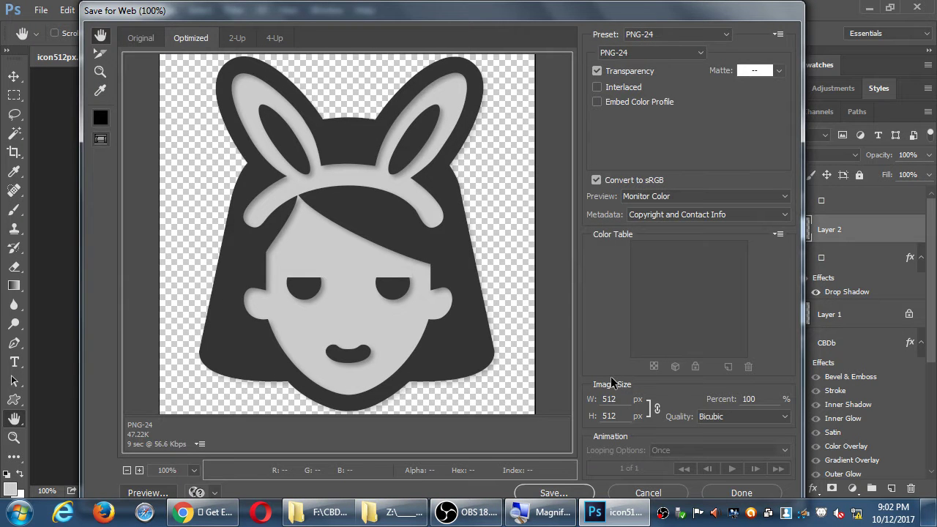
double_click(610, 398)
type("36")
key("Tab")
- Save the 36 px export over icon-36-ldpi.png, save icon512px.psd, and show the android folder
left_click(561, 494)
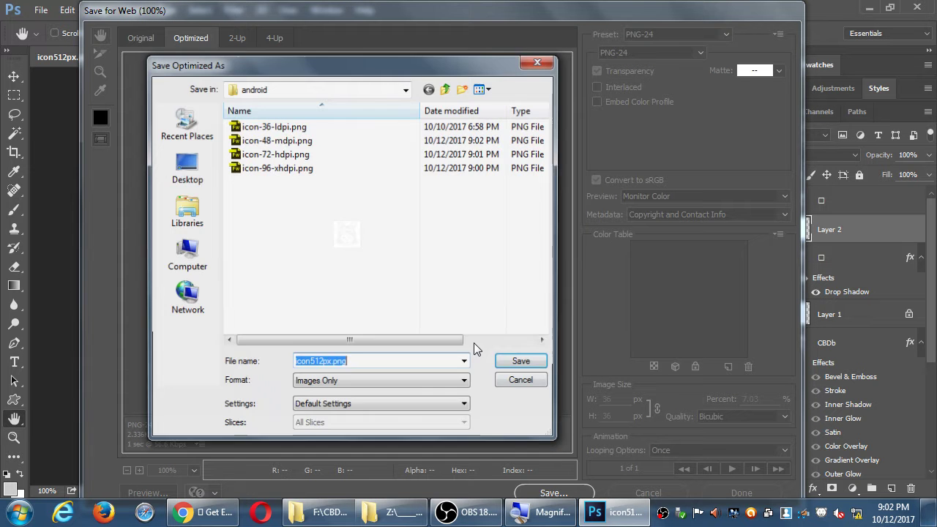
left_click(263, 126)
left_click(527, 362)
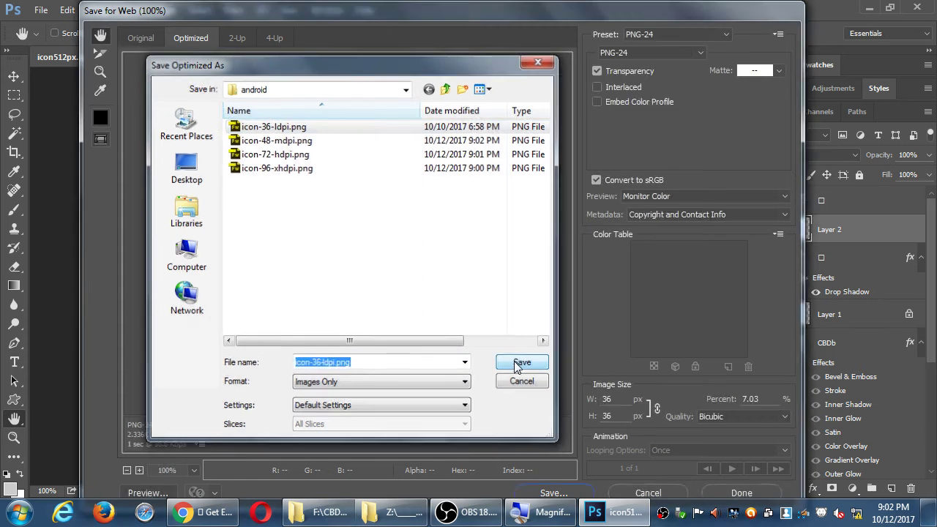
left_click(574, 291)
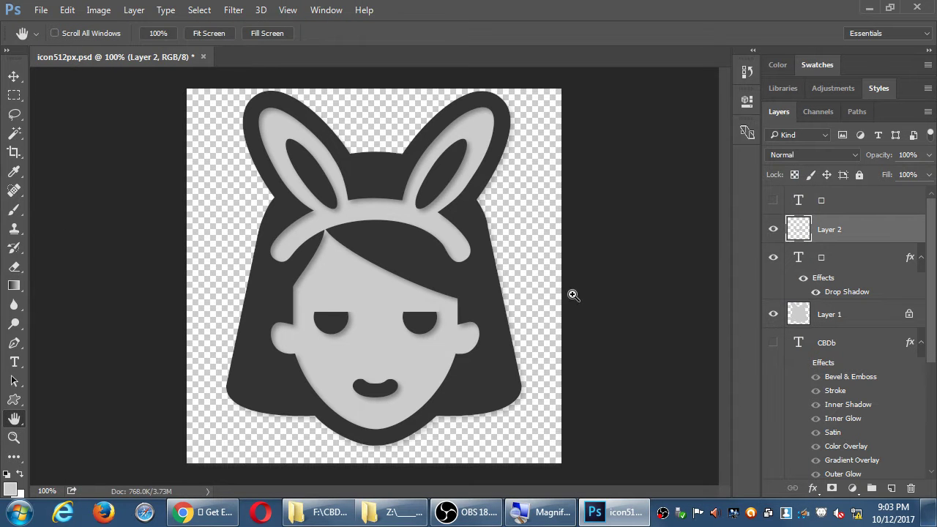
key("ctrl+s")
left_click(325, 516)
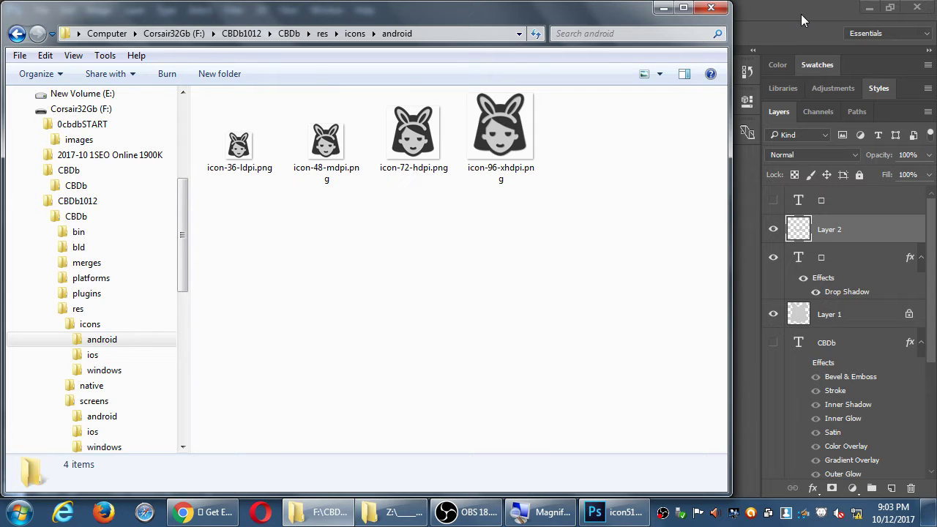
- Save the icon as PNG via Save As and close the PNG Options box
left_click(800, 14)
left_click(40, 9)
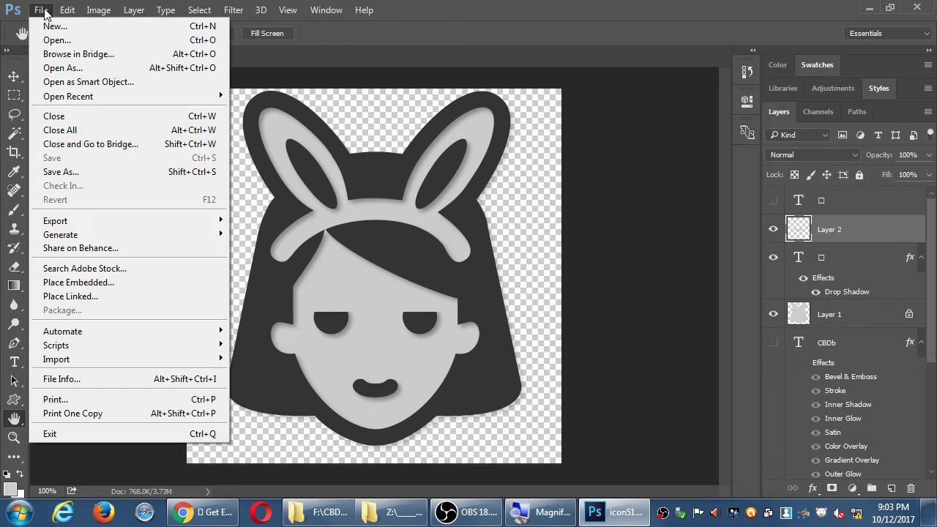
left_click(84, 171)
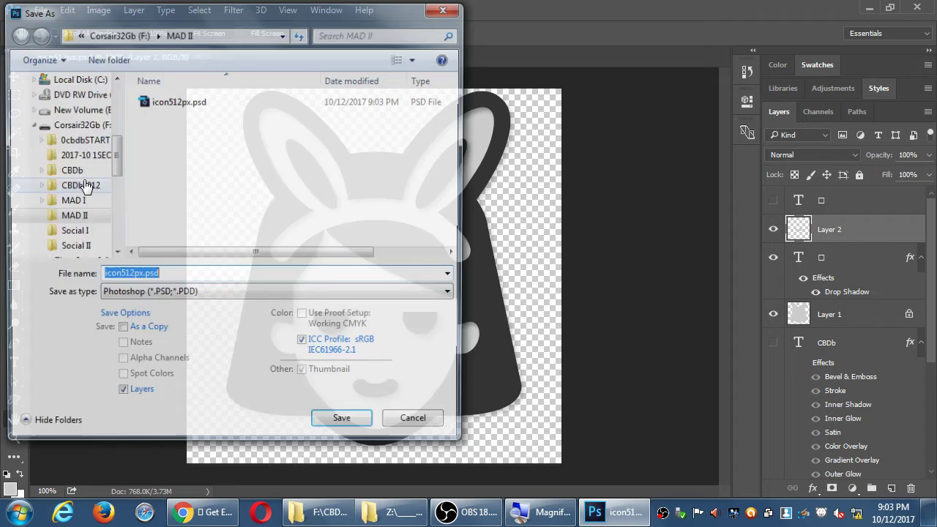
left_click(175, 299)
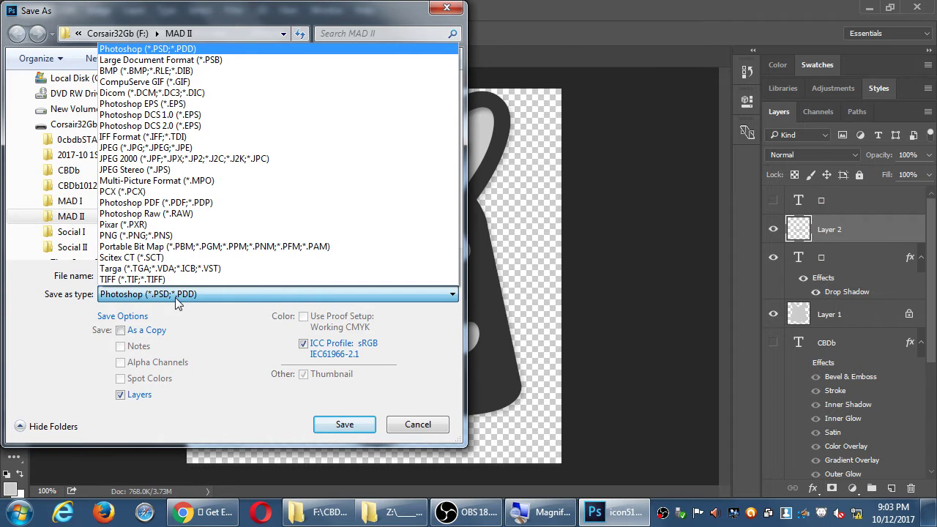
left_click(160, 236)
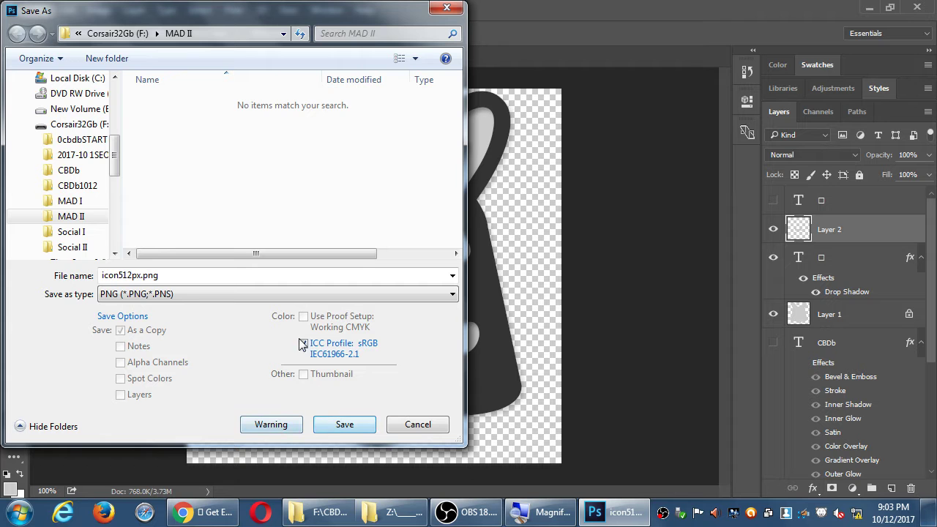
left_click(341, 426)
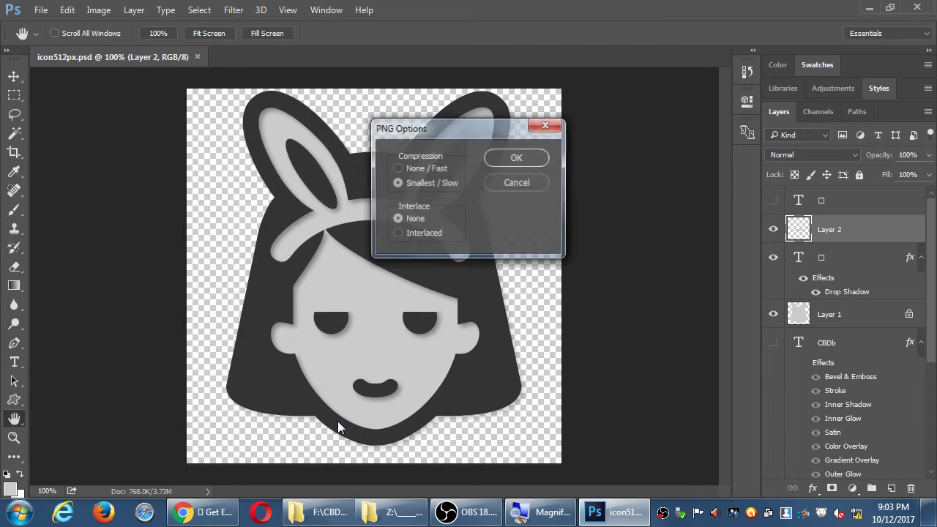
left_click_drag(422, 133, 364, 224)
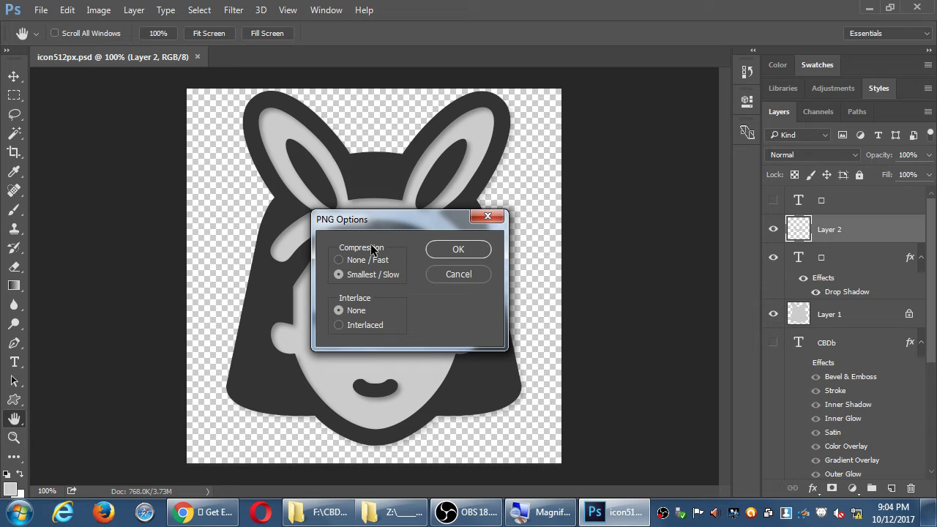
key("Return")
- Review the PNG-24 Save for Web settings, then close them without exporting
key("ctrl+alt+shift+s")
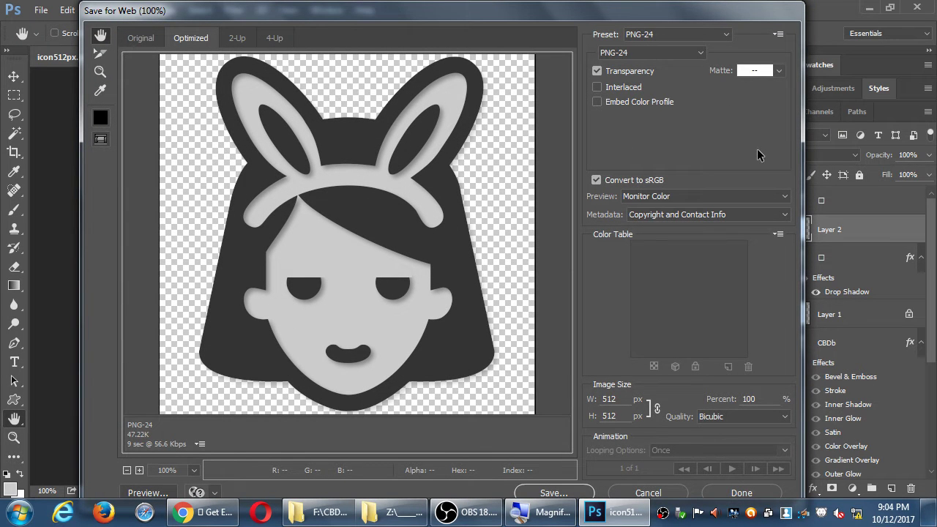
left_click(608, 399)
key("Escape")
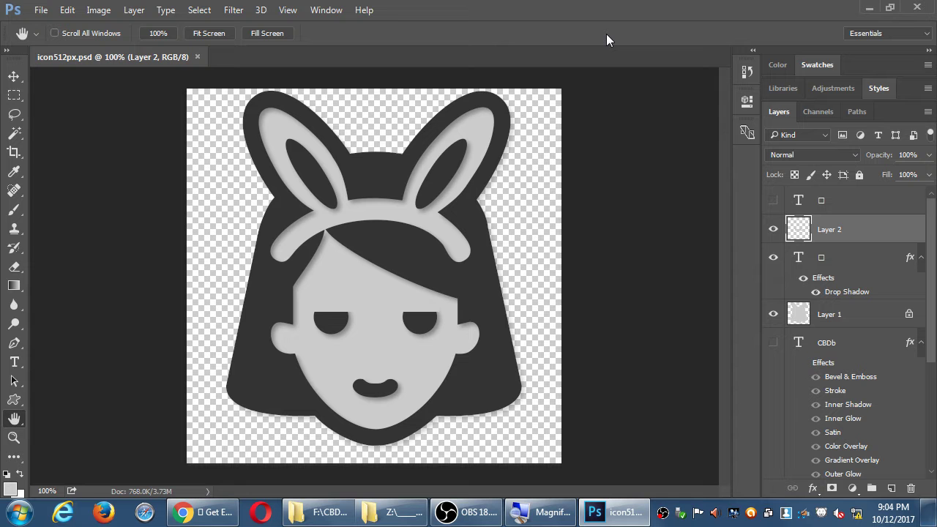
- In Explorer, go up to the res folder and into screens > android
key("alt+Tab")
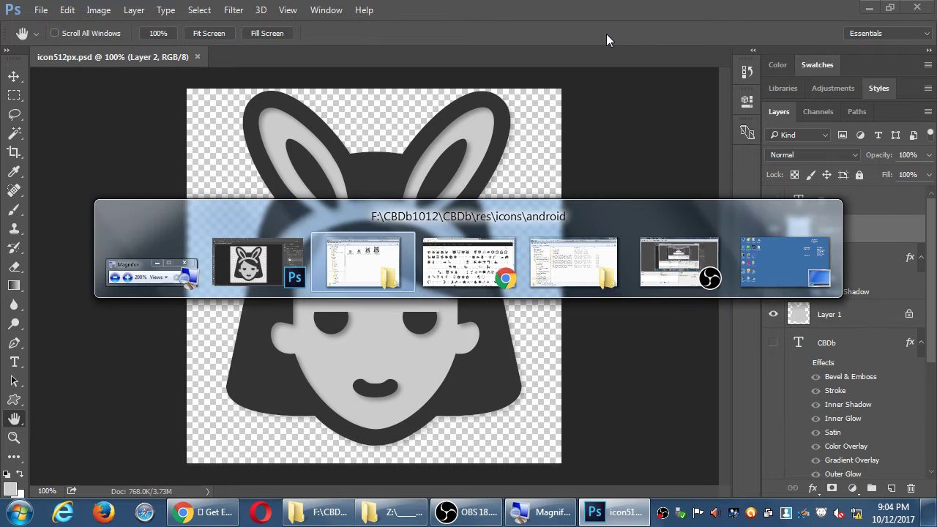
key("BackSpace")
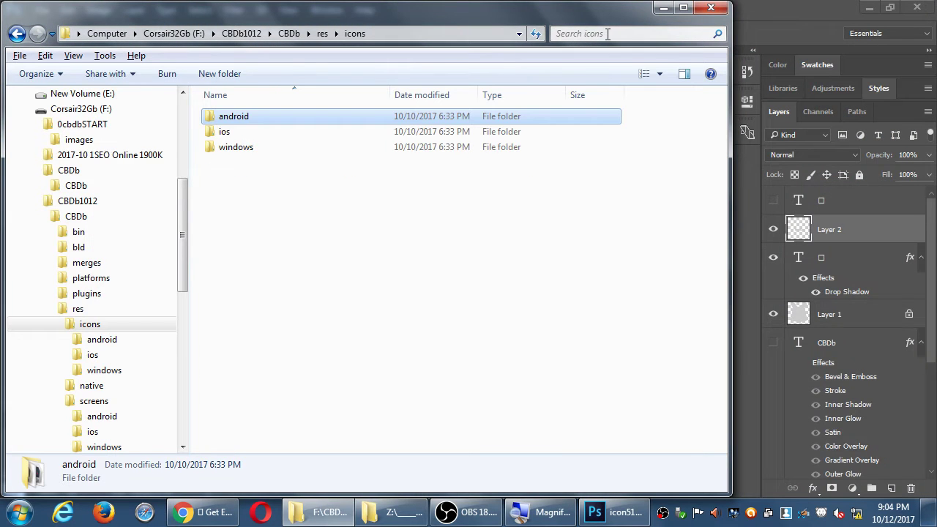
key("BackSpace")
key("Down")
key("Down")
key("Return")
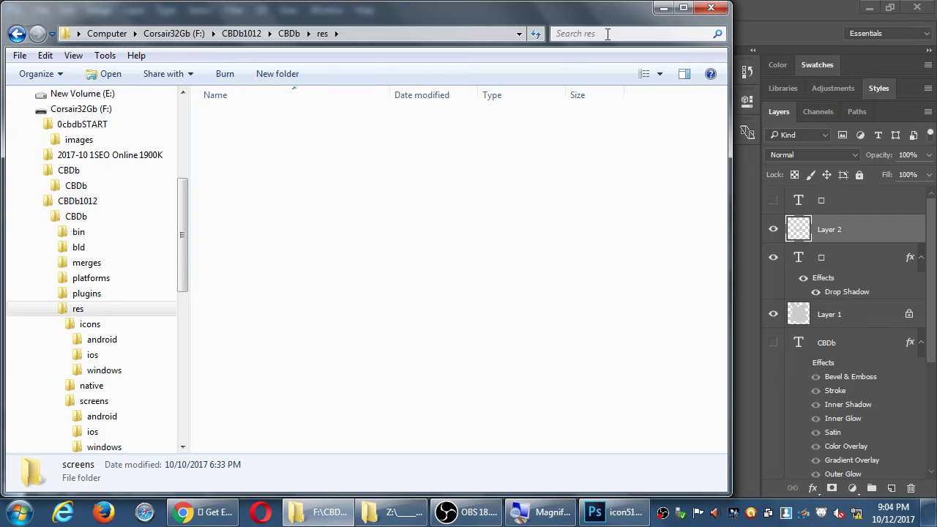
double_click(233, 116)
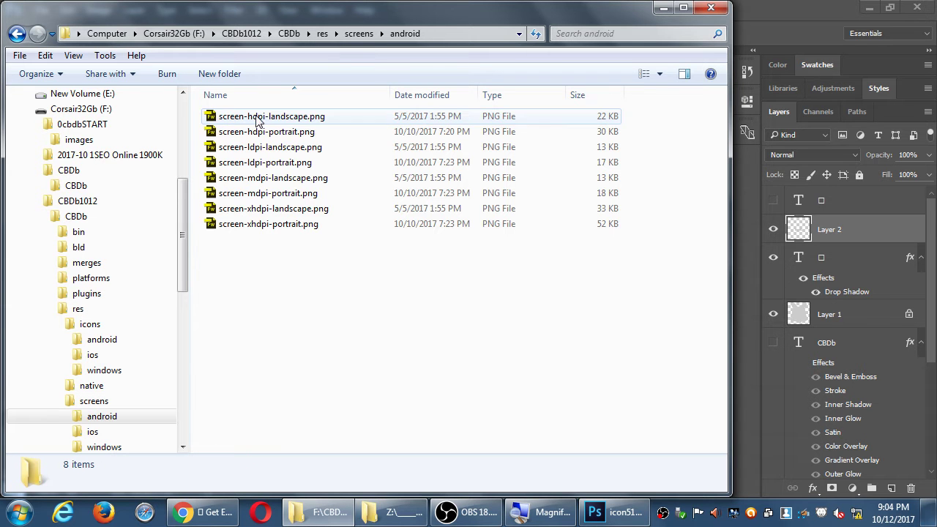
- Show the eight splash PNGs as Medium Icons thumbnails, then return to Photoshop
left_click(660, 75)
left_click(693, 69)
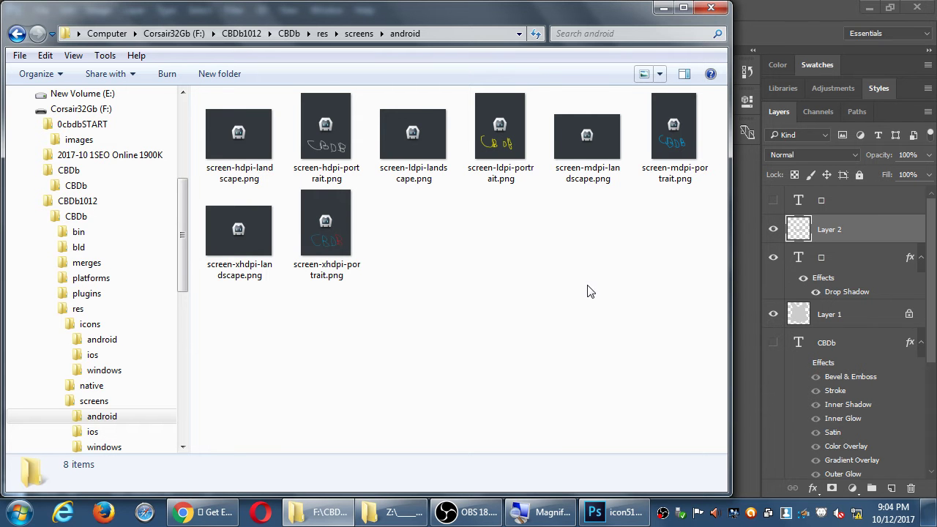
left_click(795, 22)
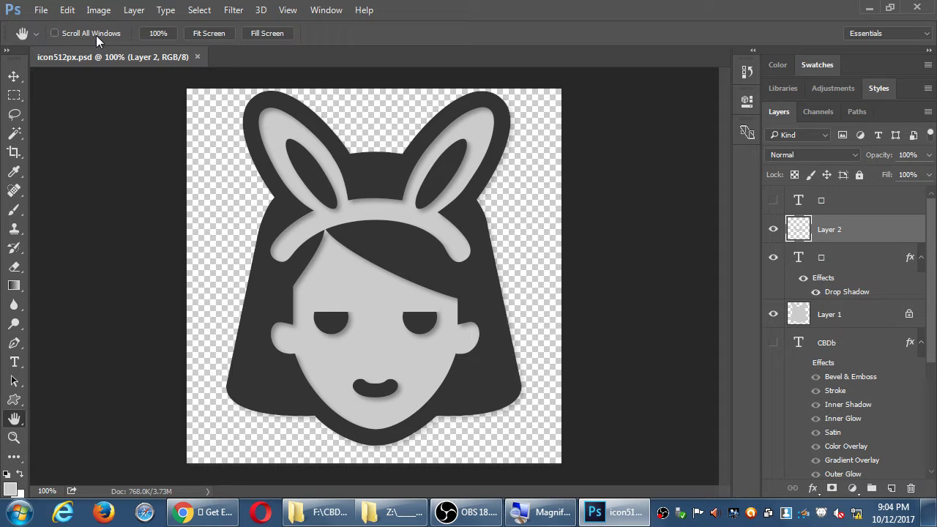
- Open the File menu and move across to the Image menu
left_click(41, 10)
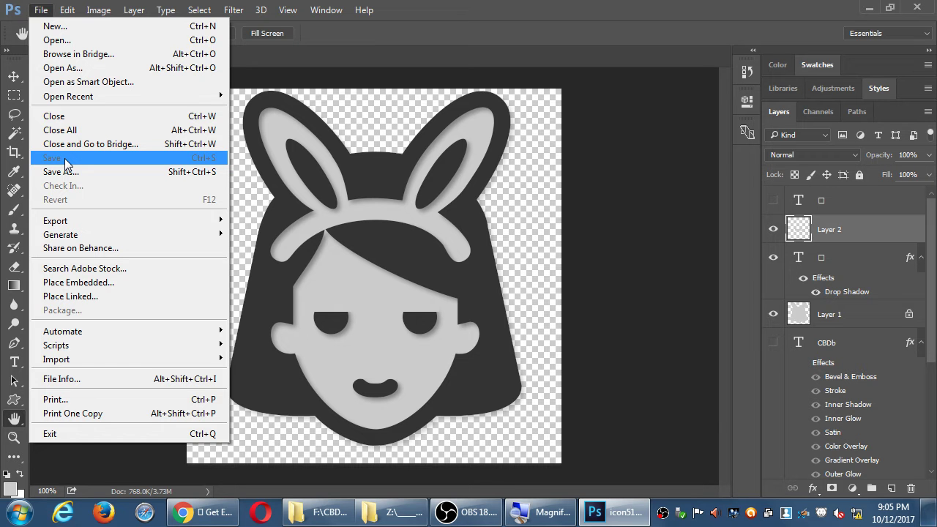
mouse_move(103, 11)
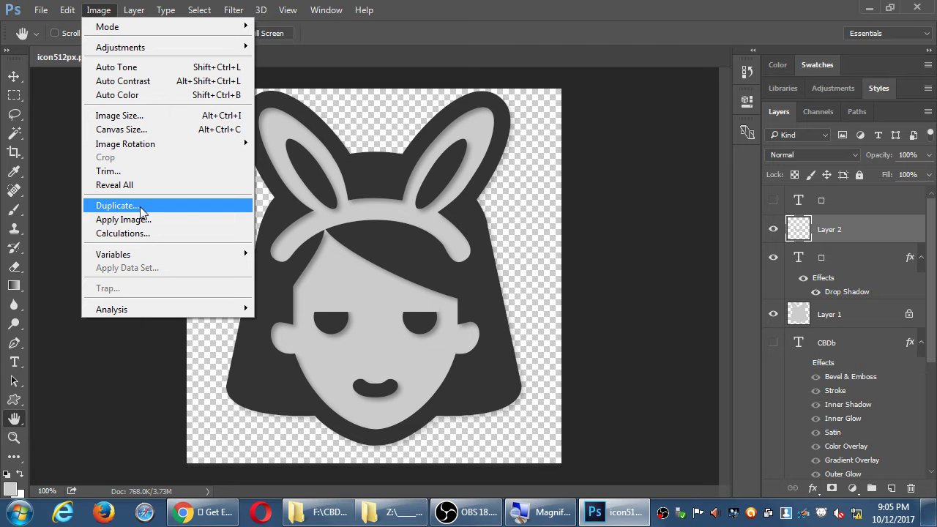
- Duplicate the icon image as a new document named splash960px
left_click(141, 207)
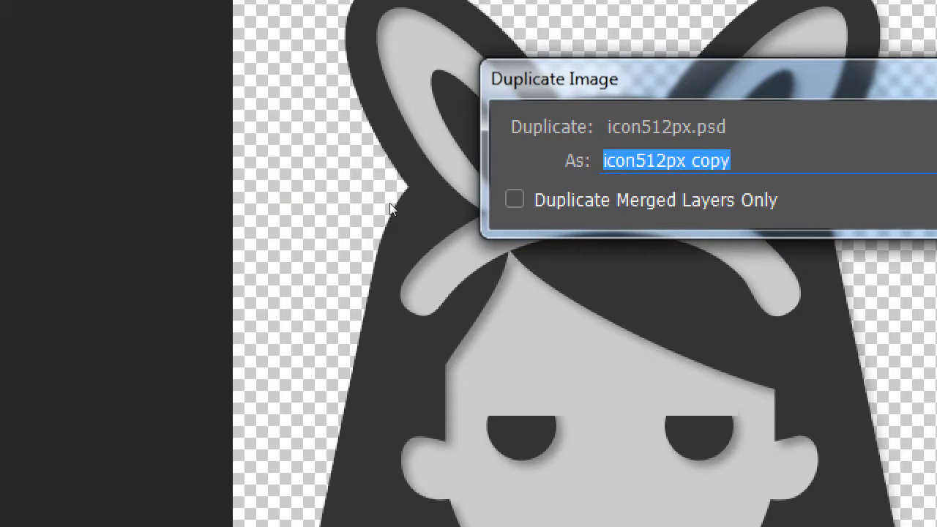
type("splash")
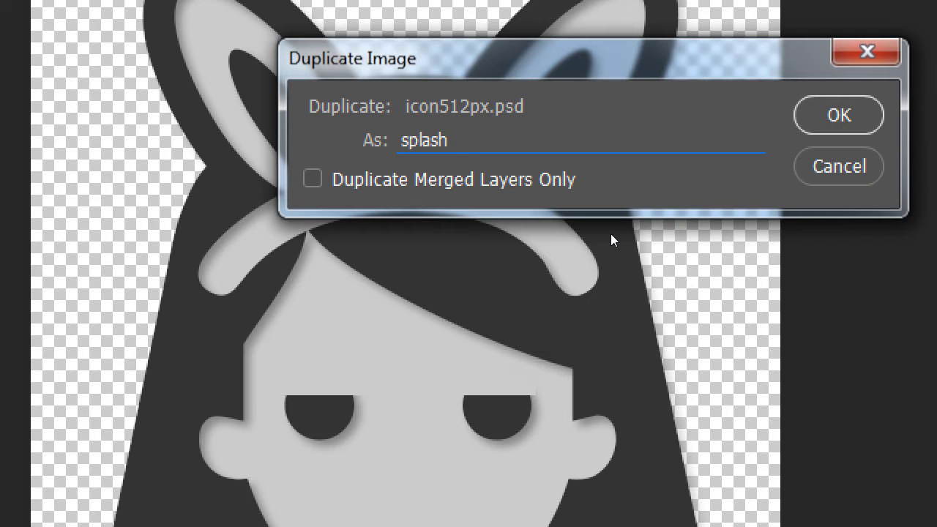
type("960px")
key("Return")
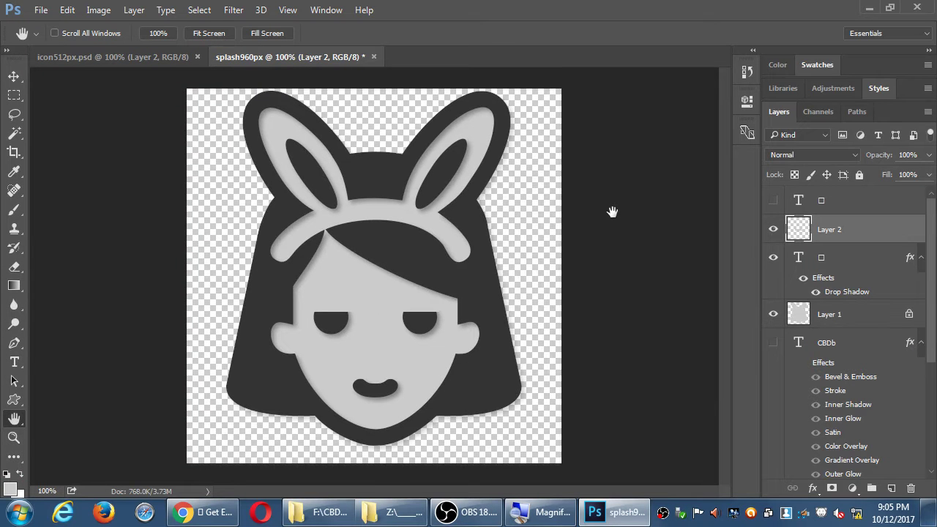
- Zoom splash960px out to 50% and compare it with the icon512px.psd original
scroll(612, 212, "down", 4)
scroll(613, 213, "up", 4)
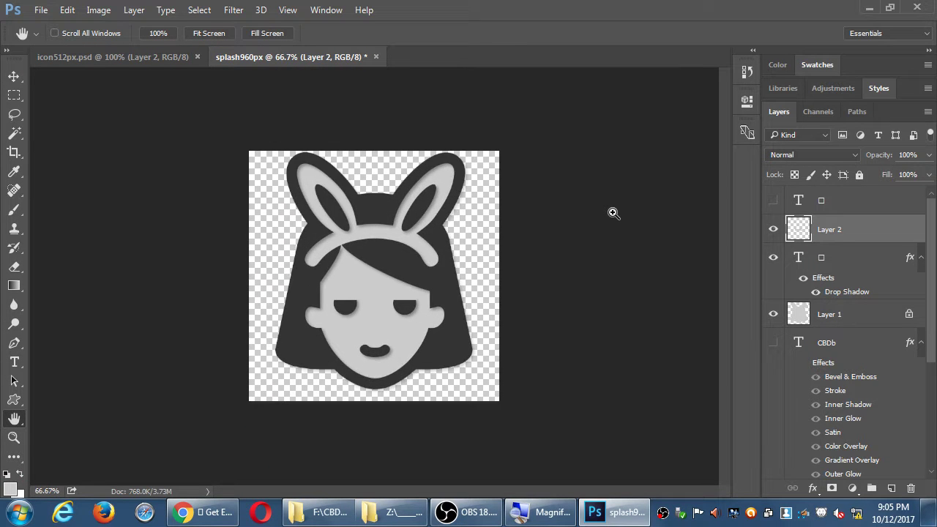
scroll(613, 213, "down", 1)
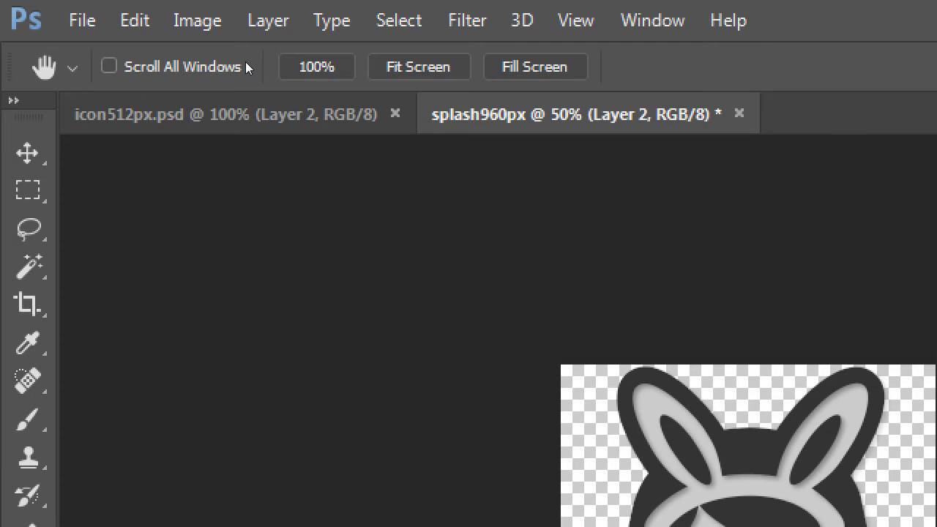
left_click(329, 114)
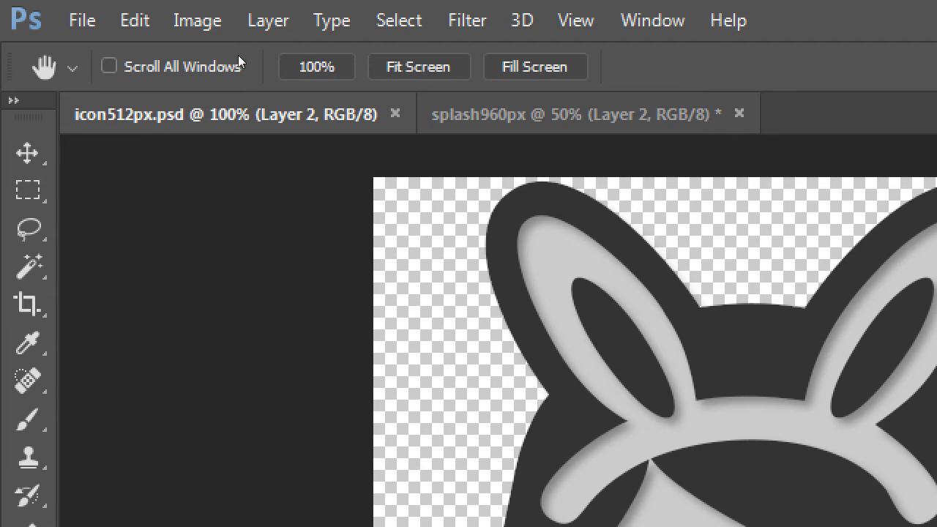
key("ctrl+Tab")
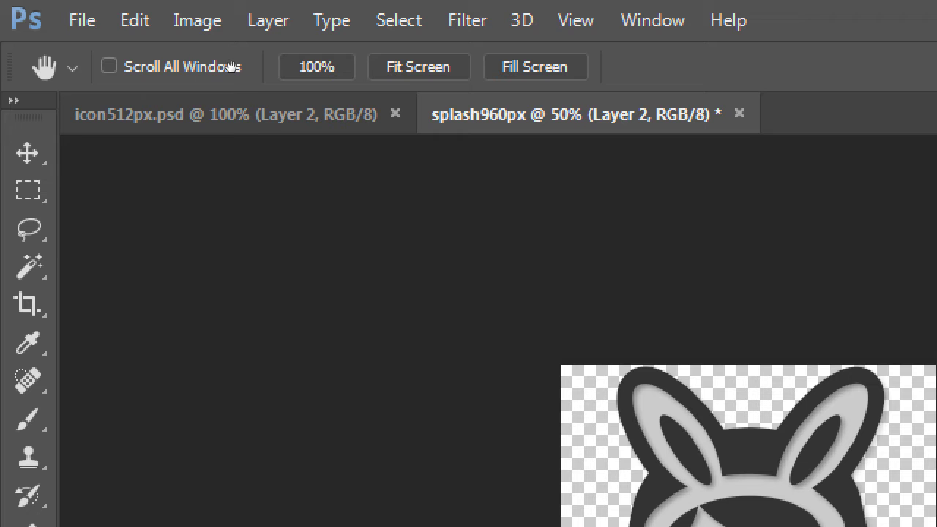
- Set the canvas size to 720 × 960 pixels with the centre anchor
key("alt+i")
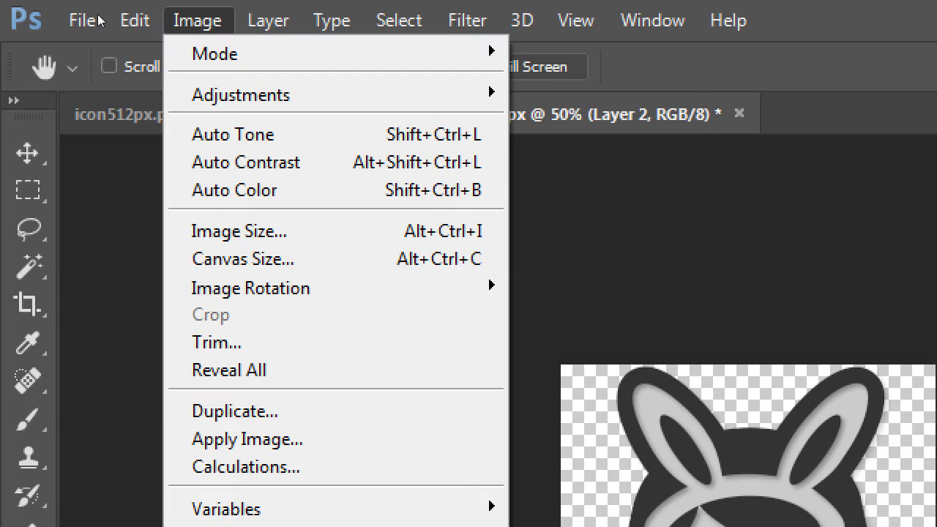
key("Down")
key("Down")
key("Down")
key("Down")
key("Down")
key("Down")
key("Down")
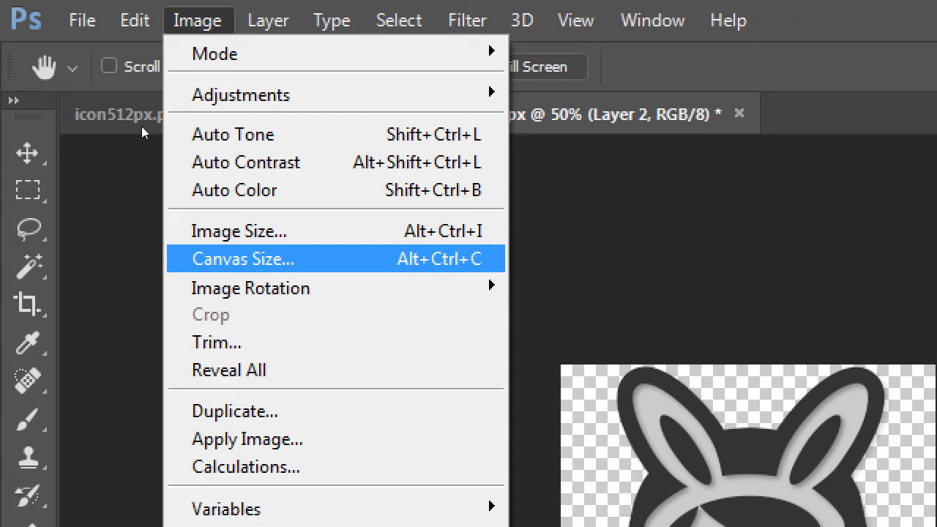
key("Return")
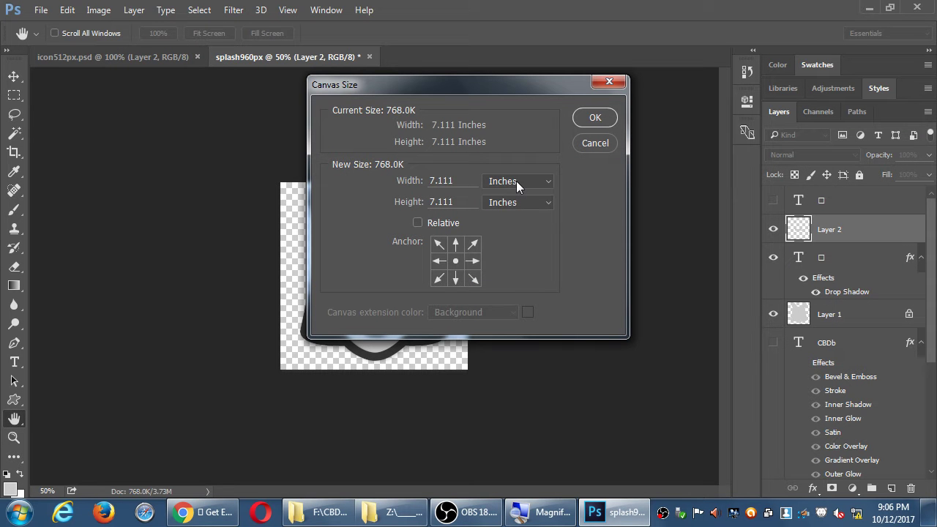
left_click(516, 181)
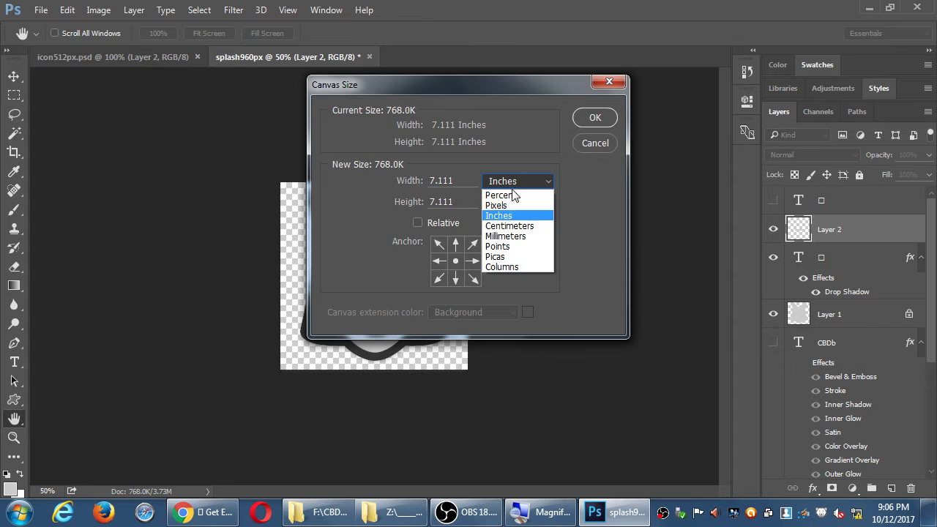
left_click(511, 205)
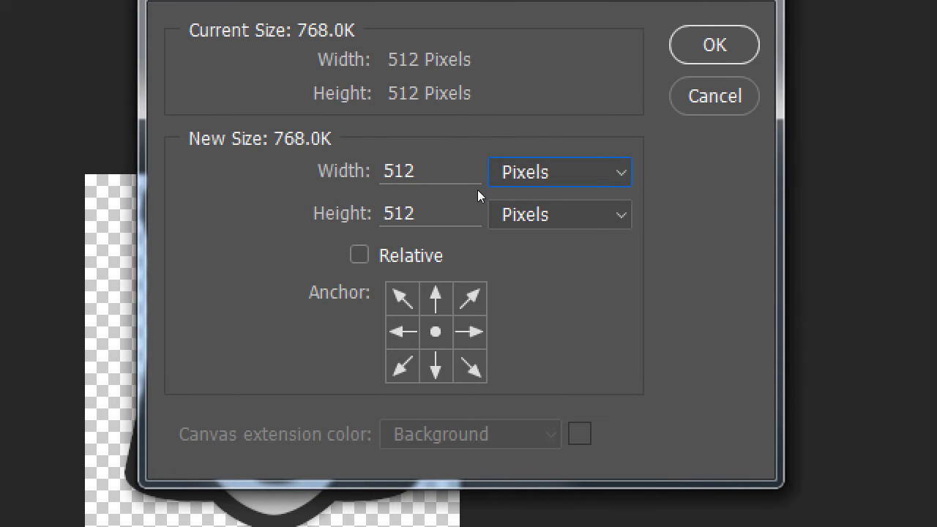
double_click(470, 173)
type("720")
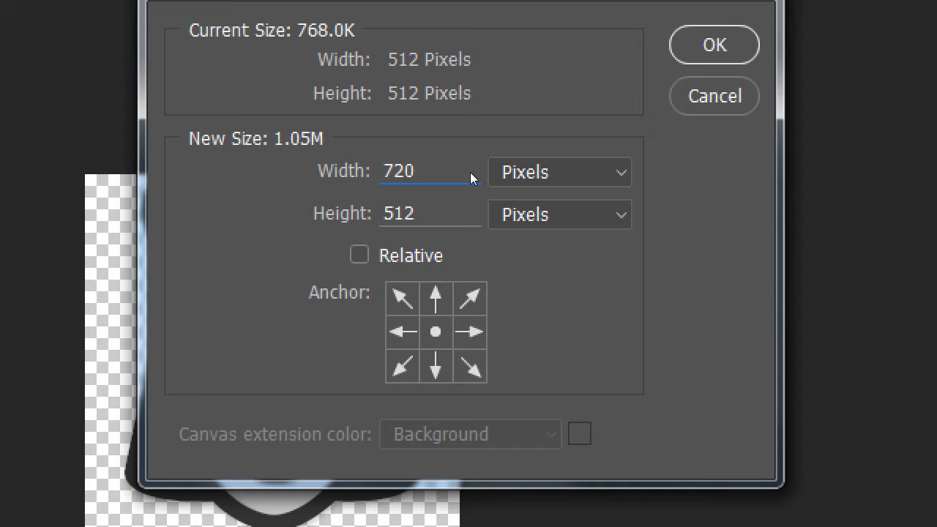
key("Tab")
key("Tab")
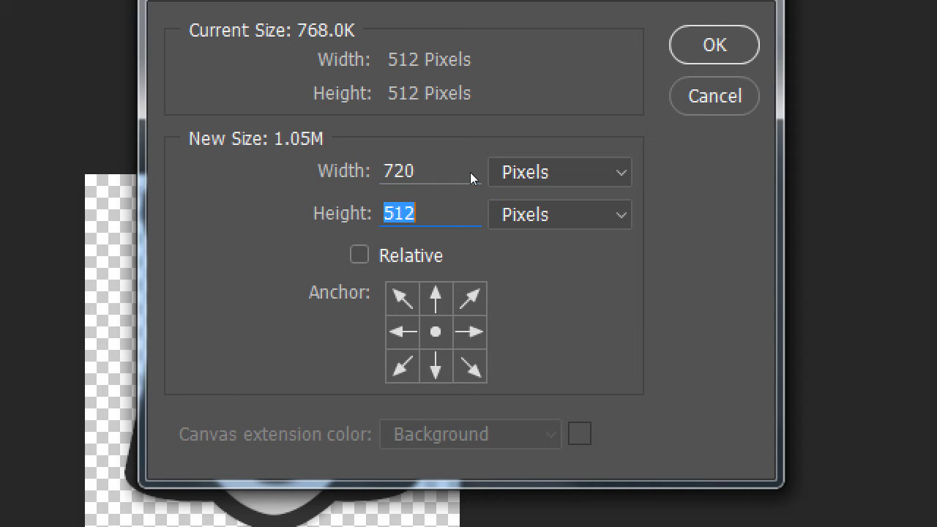
type("960")
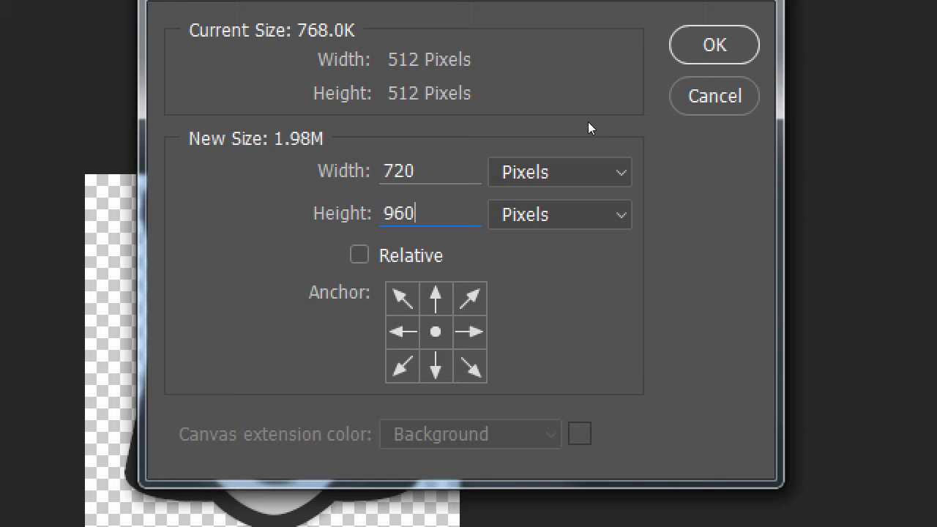
key("Return")
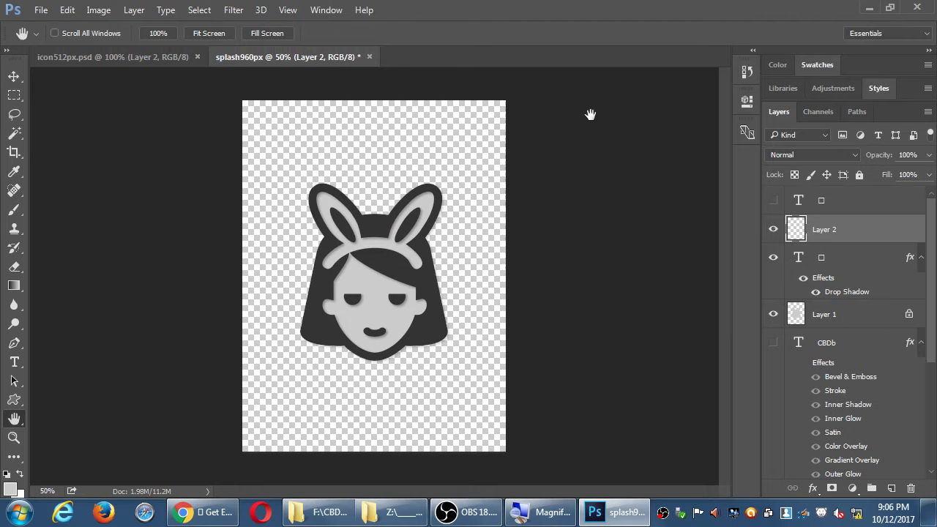
- Return the view to 50% zoom and bring up the File menu
key("ctrl+plus")
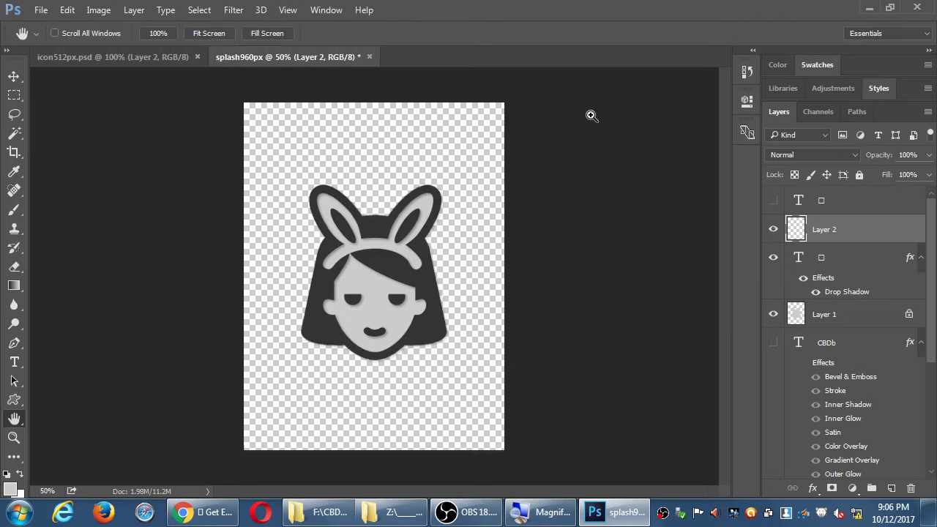
key("ctrl+minus")
key("ctrl+plus")
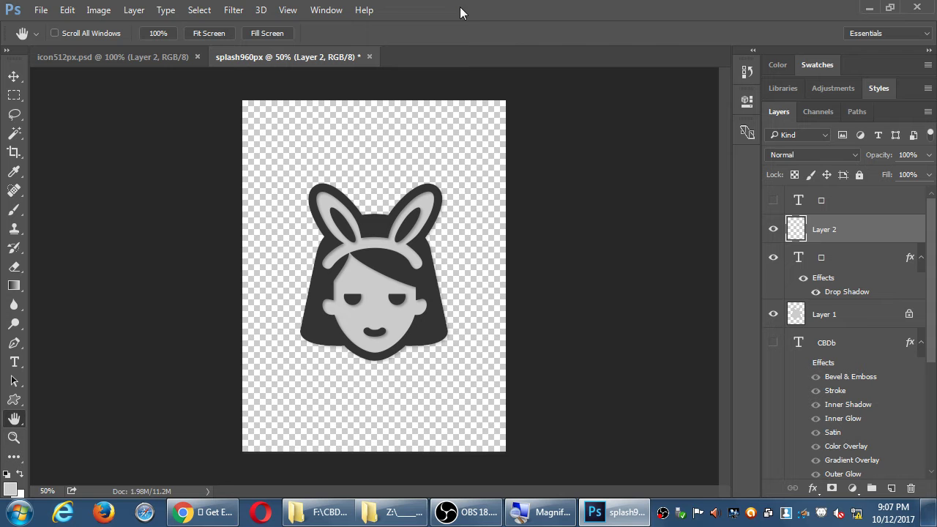
left_click(41, 10)
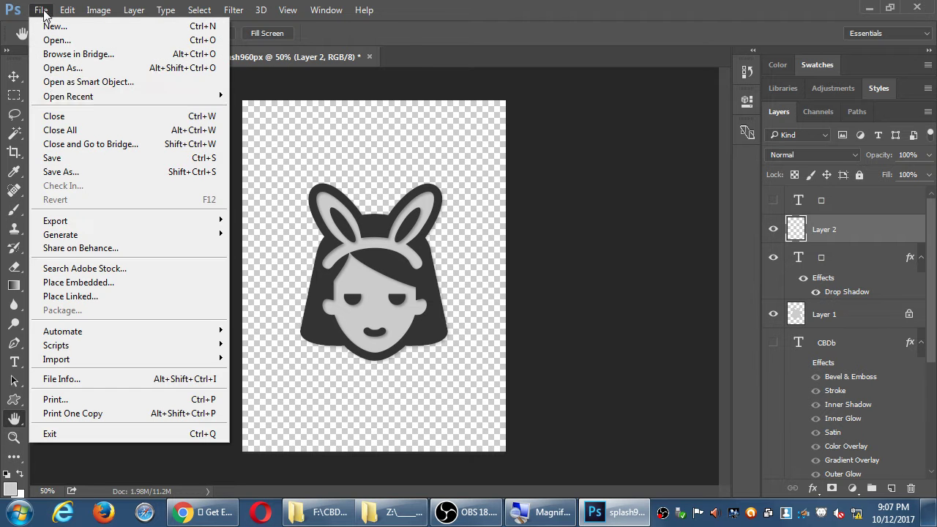
- Save the document as splash960px.psd in the MAD II folder, accepting the format options
left_click(67, 172)
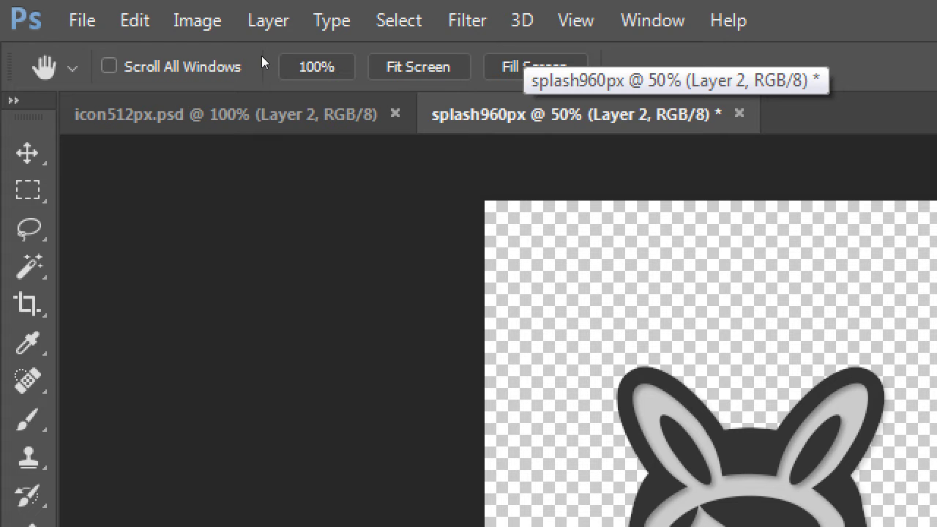
left_click(82, 20)
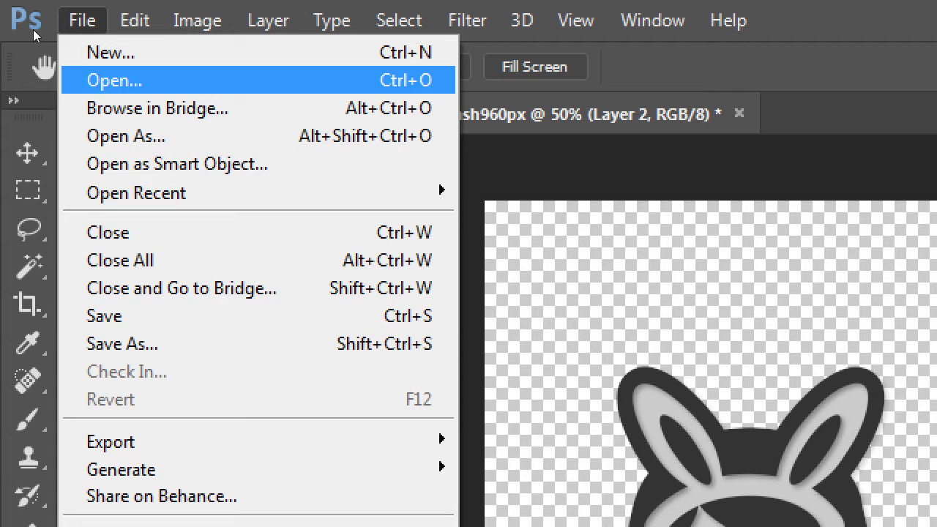
key("shift+ctrl+s")
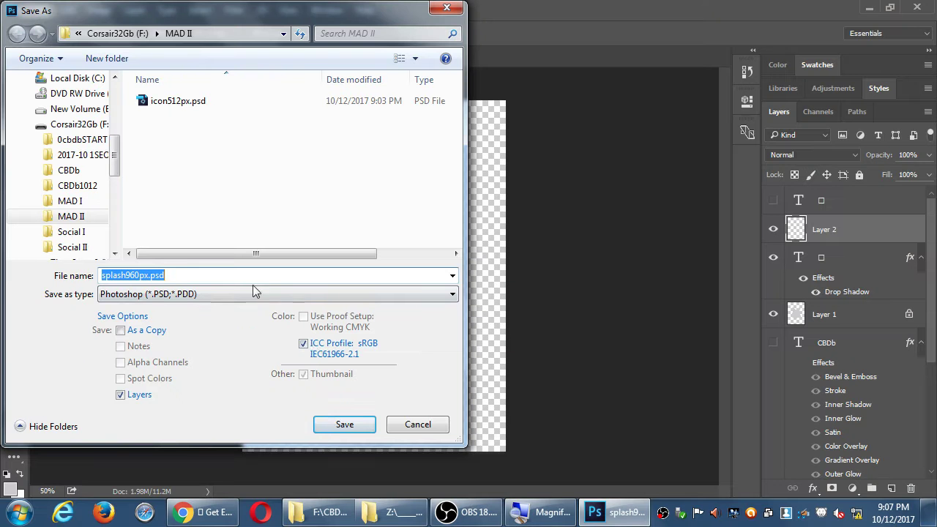
left_click(343, 424)
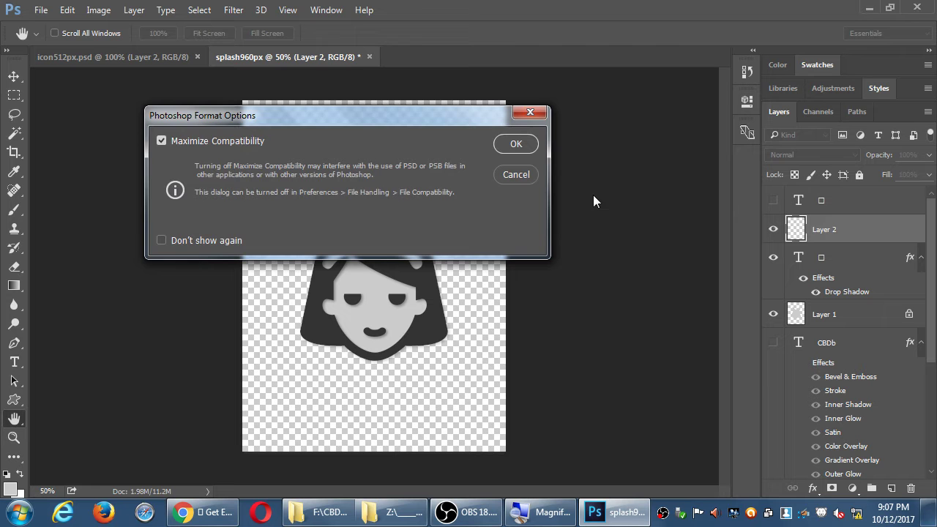
left_click(518, 147)
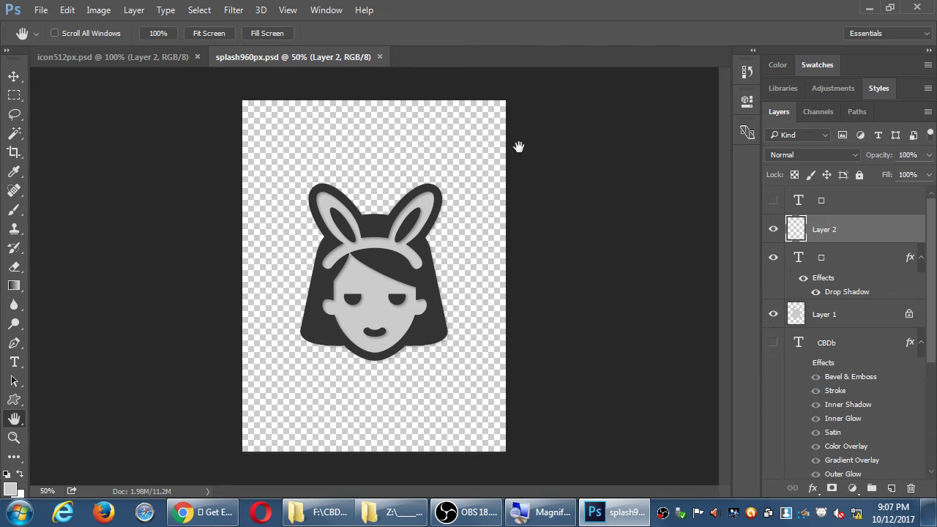
- Make the CBDb title layer visible and nudge the head artwork with the text
left_click(773, 342)
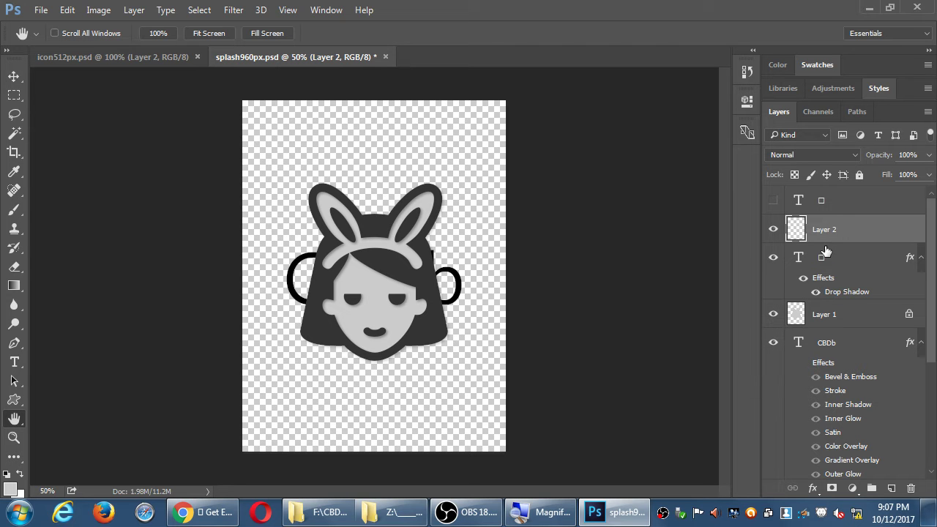
left_click(834, 260, "shift")
key("v")
key("shift+Up")
key("shift+Up")
key("shift+Up")
key("shift+Up")
key("shift+Up")
key("shift+Up")
key("shift+Up")
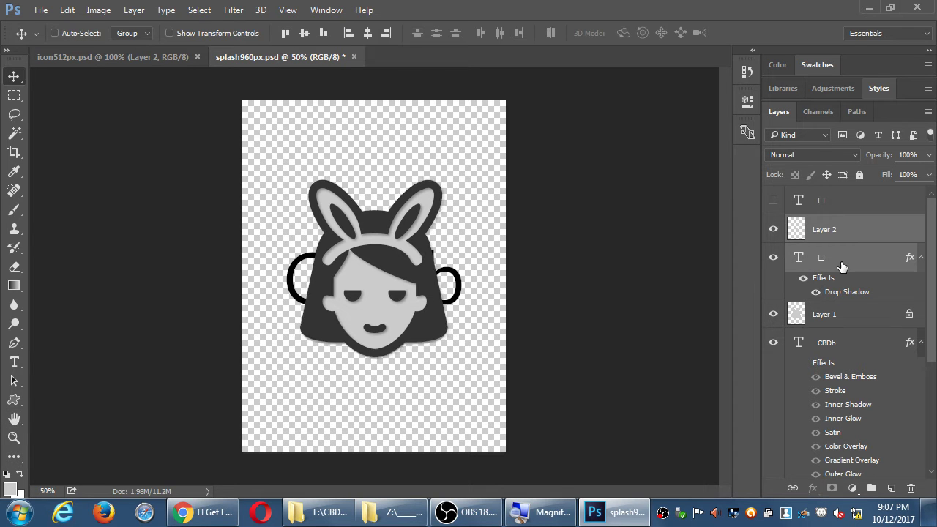
key("shift+Up")
key("shift+Up")
key("shift+Up")
key("shift+Up")
key("shift+Up")
key("shift+Up")
key("shift+Down")
key("shift+Down")
key("shift+Down")
key("shift+Down")
key("shift+Down")
key("shift+Down")
key("shift+Down")
key("shift+Down")
key("shift+Down")
key("shift+Down")
key("shift+Down")
key("shift+Down")
key("shift+Down")
key("shift+Down")
key("shift+Down")
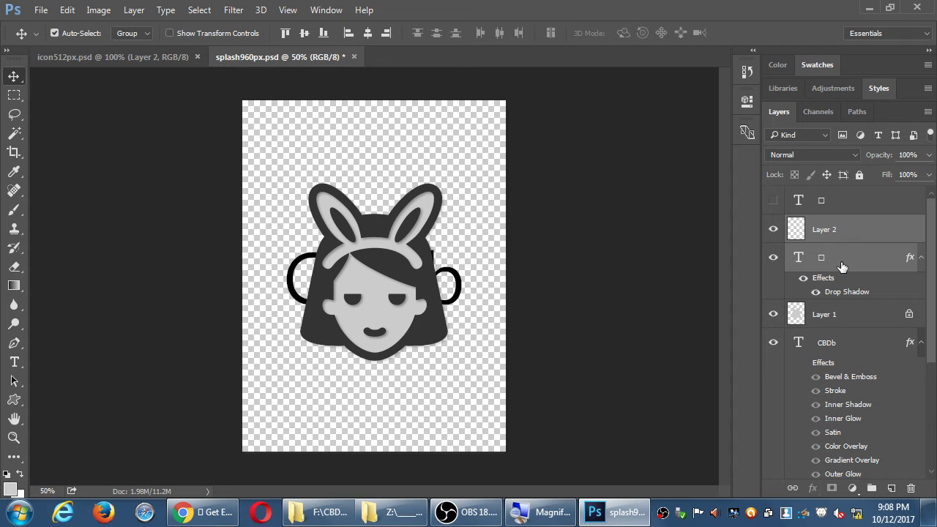
- Move Layers 2 through 1 up and shift the CBDb title down below the head
left_click(850, 313)
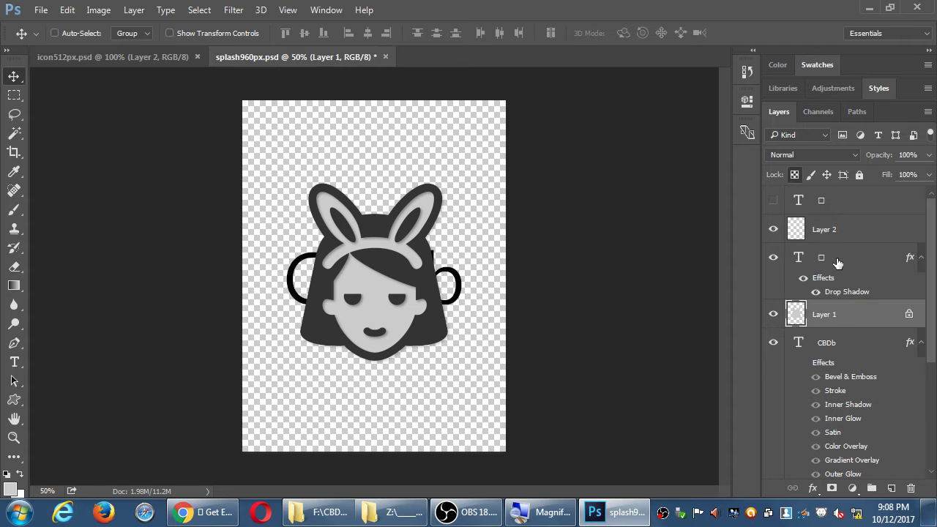
left_click(837, 263)
left_click(832, 314, "shift")
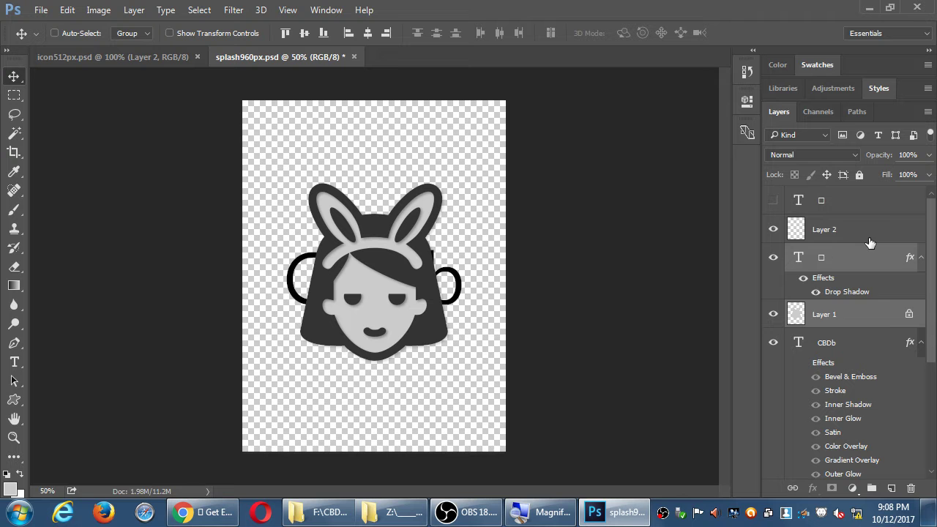
left_click(870, 233)
left_click(857, 321, "shift")
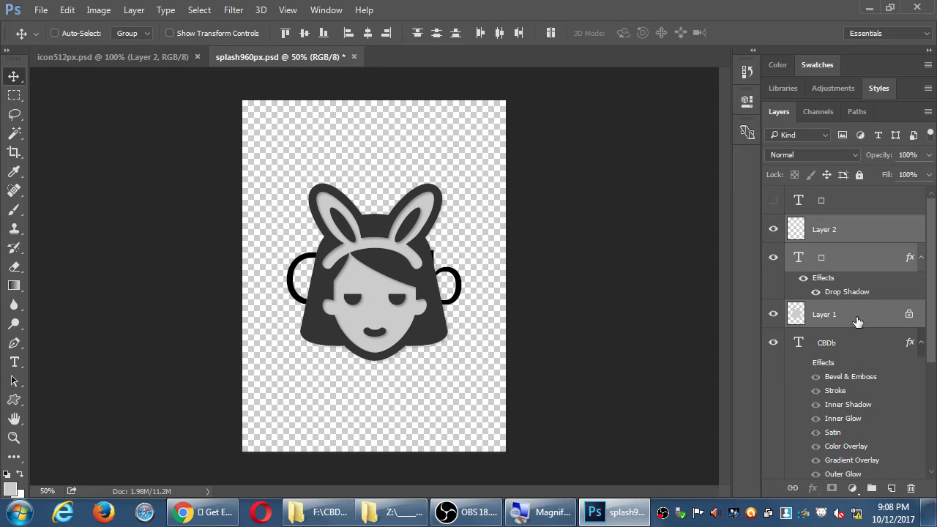
key("shift+Up")
key("shift+Up")
key("shift+Up")
key("shift+Up")
key("shift+Up")
key("shift+Up")
key("shift+Up")
key("shift+Up")
key("shift+Up")
key("shift+Up")
key("shift+Up")
key("shift+Up")
key("shift+Up")
key("shift+Up")
key("shift+Up")
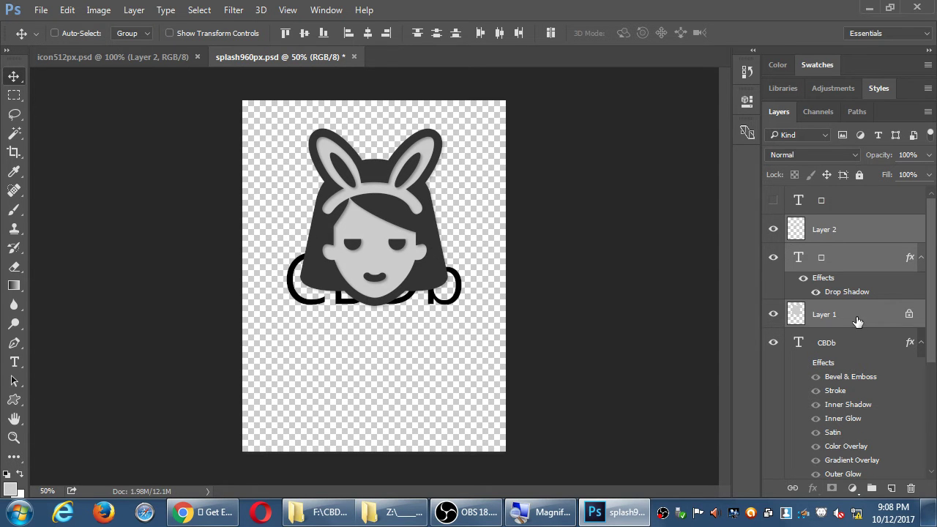
left_click(844, 344)
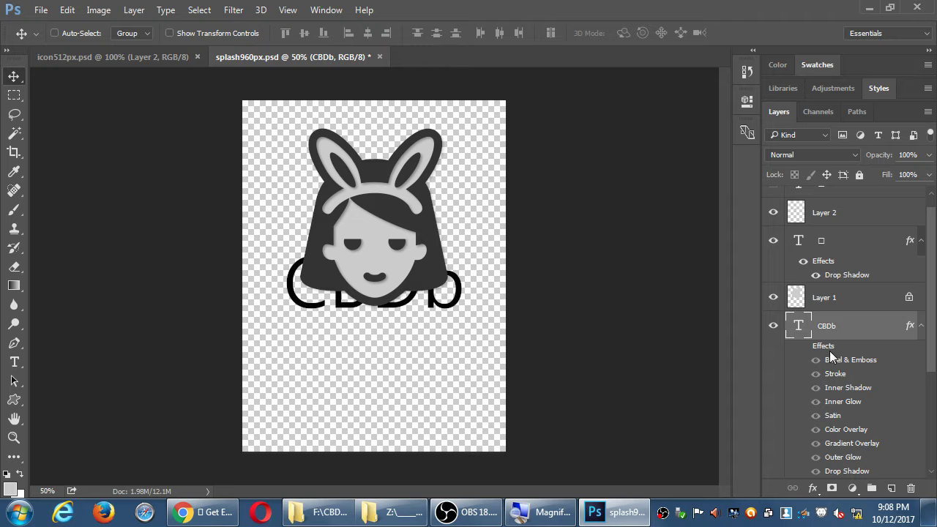
key("shift+Down")
key("shift+Down")
key("shift+Down")
key("shift+Down")
key("shift+Down")
key("shift+Down")
key("shift+Down")
key("shift+Down")
key("shift+Down")
key("shift+Down")
key("shift+Down")
key("shift+Down")
key("shift+Down")
key("shift+Down")
key("shift+Down")
key("shift+Down")
key("shift+Down")
key("shift+Down")
key("shift+Down")
key("shift+Down")
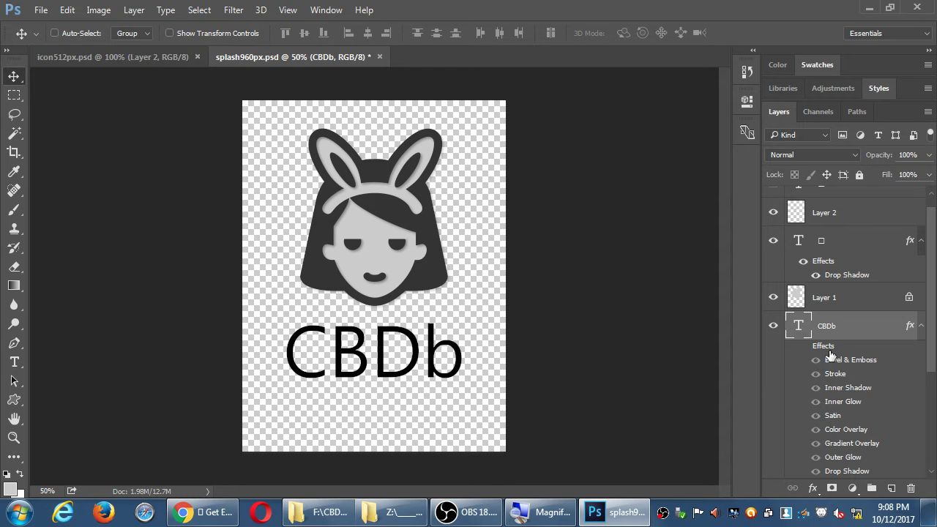
- Set the CBDb title text in Rockwell Bold Italic
key("t")
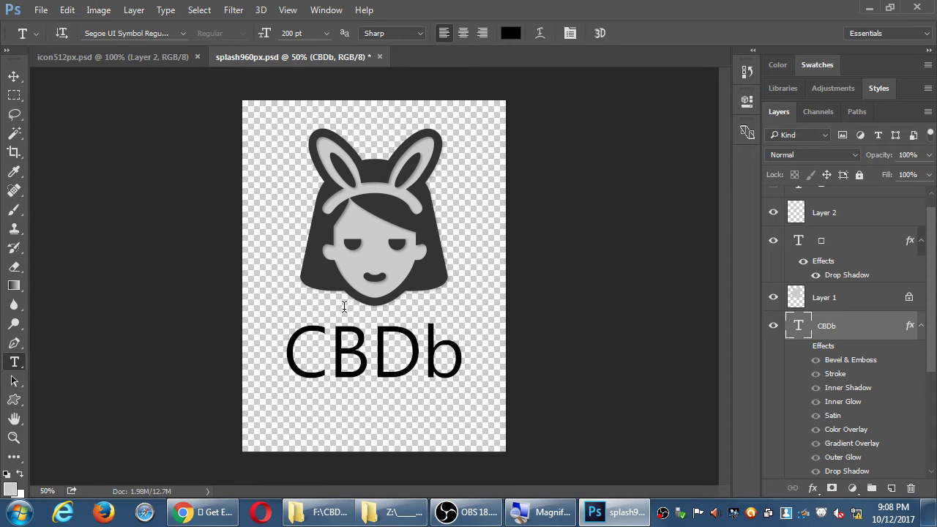
left_click(377, 344)
key("ctrl+a")
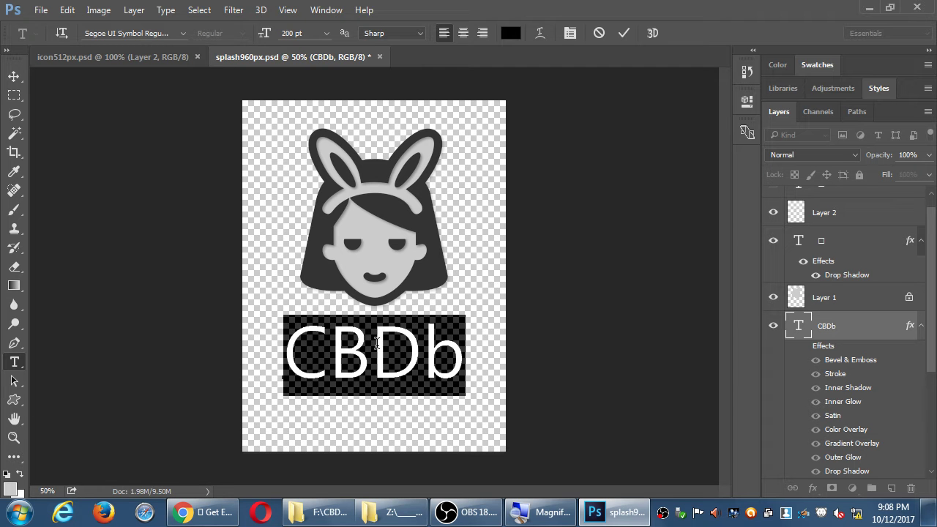
left_click(182, 36)
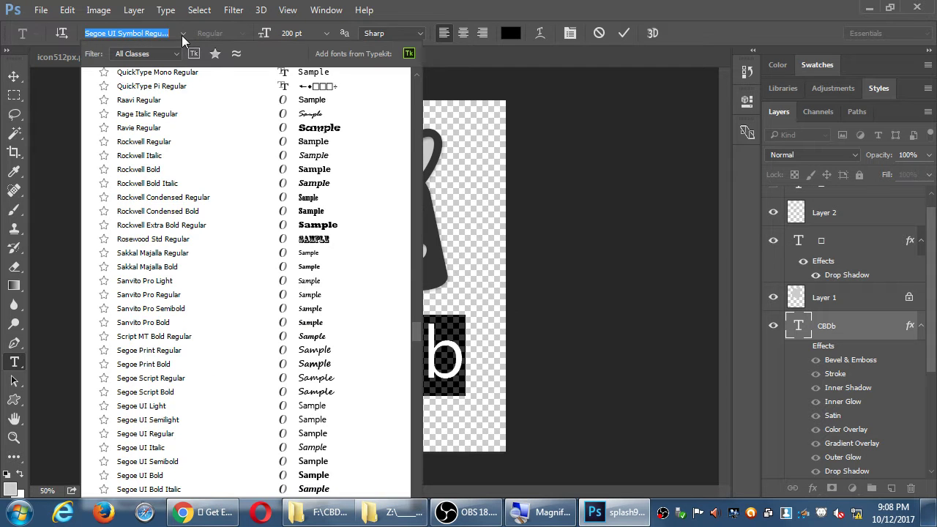
left_click(278, 183)
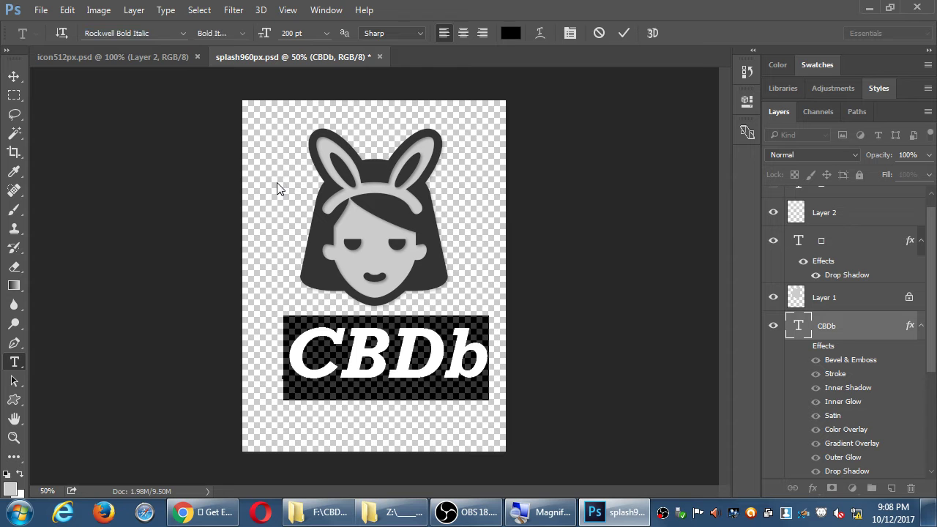
left_click(663, 338)
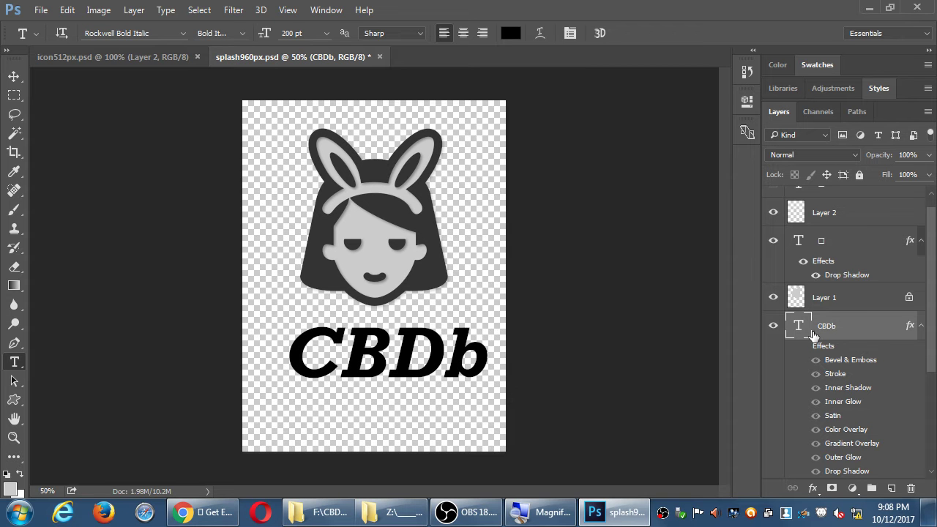
- Delete the Shape 1 layer and the empty text layer at the top
left_click(922, 329)
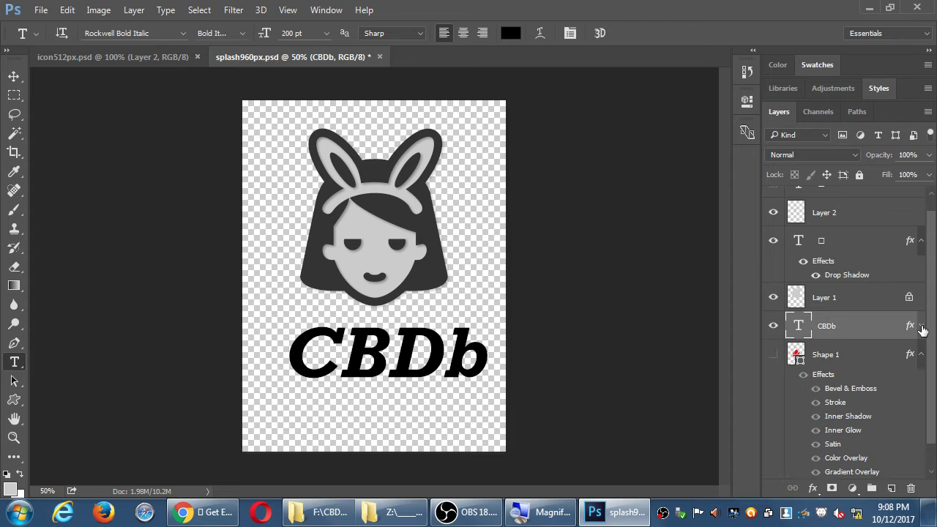
left_click_drag(850, 355, 909, 488)
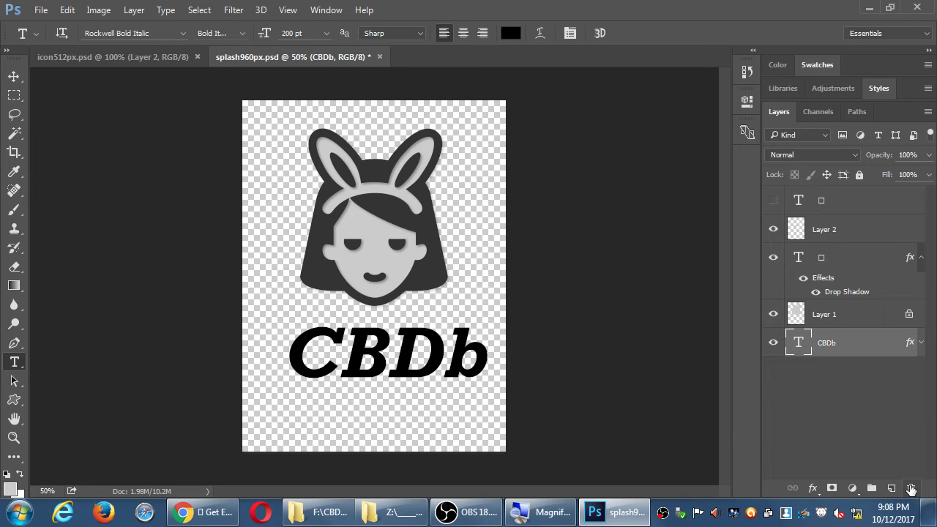
left_click(886, 403)
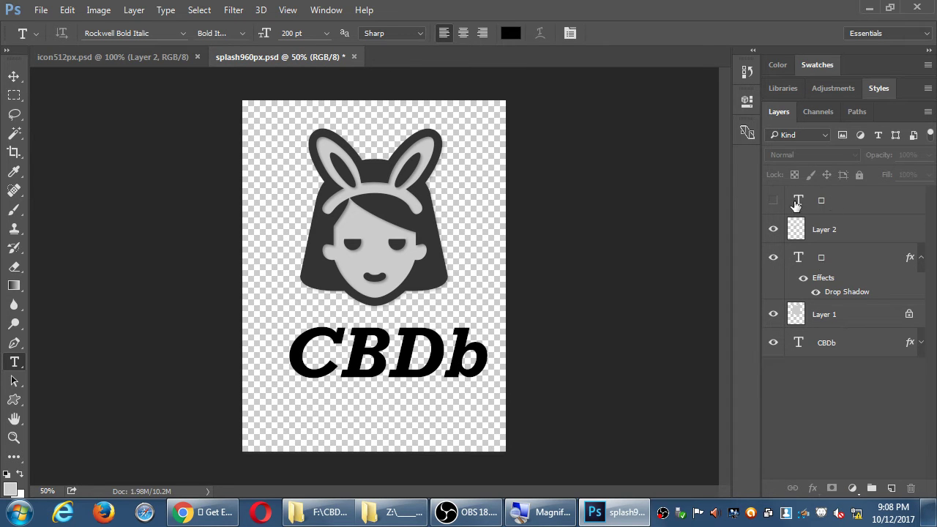
left_click_drag(837, 199, 912, 482)
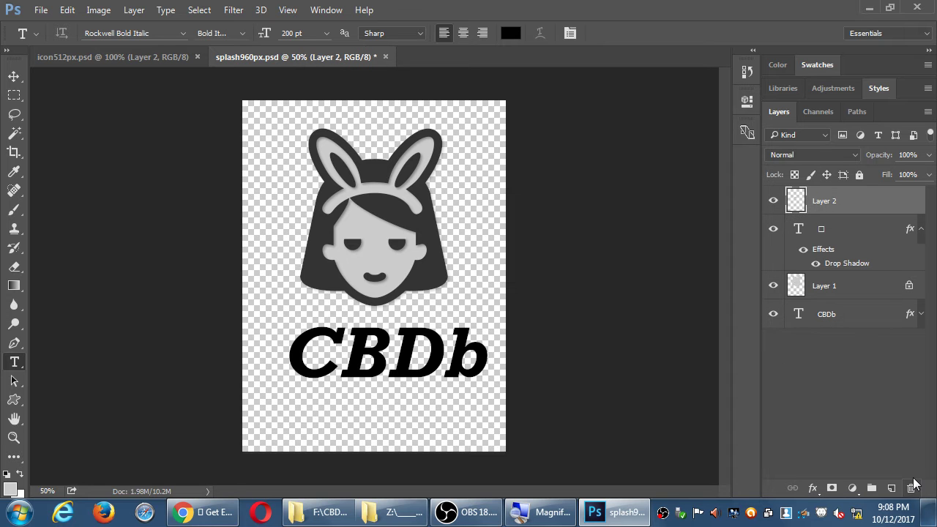
- Nudge the grey head copy in Layer 1 left and down
left_click(843, 319)
key("v")
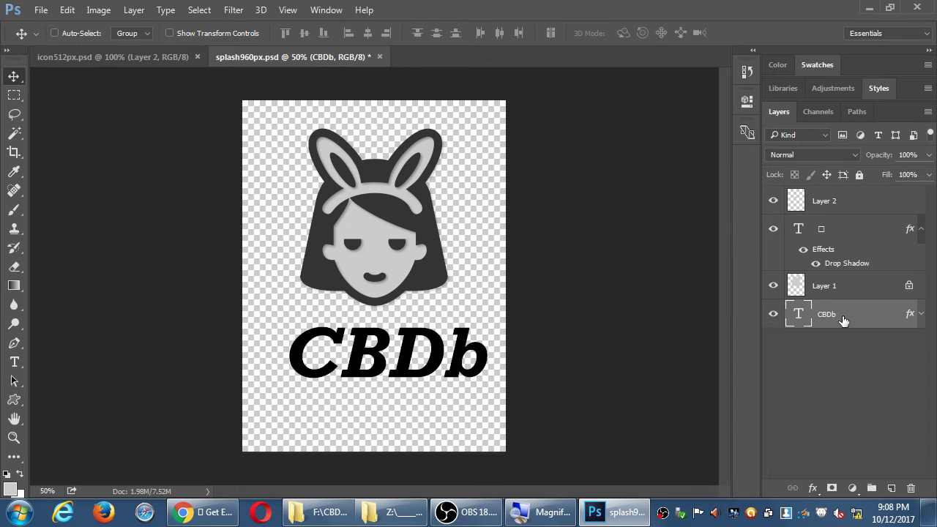
left_click(837, 287)
key("shift+Left")
key("shift+Left")
key("shift+Down")
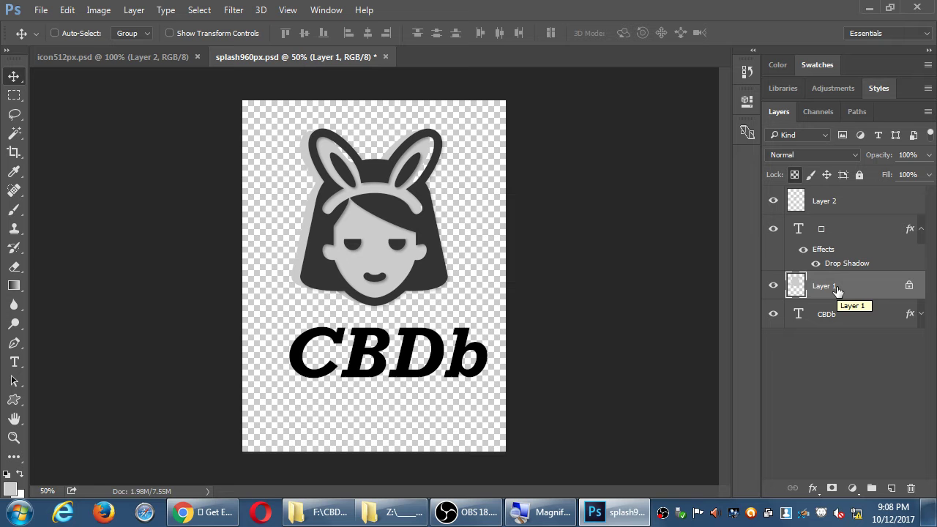
- Nudge the grey head copy back and fine-tune the CBDb text position
key("shift+Right")
key("shift+Right")
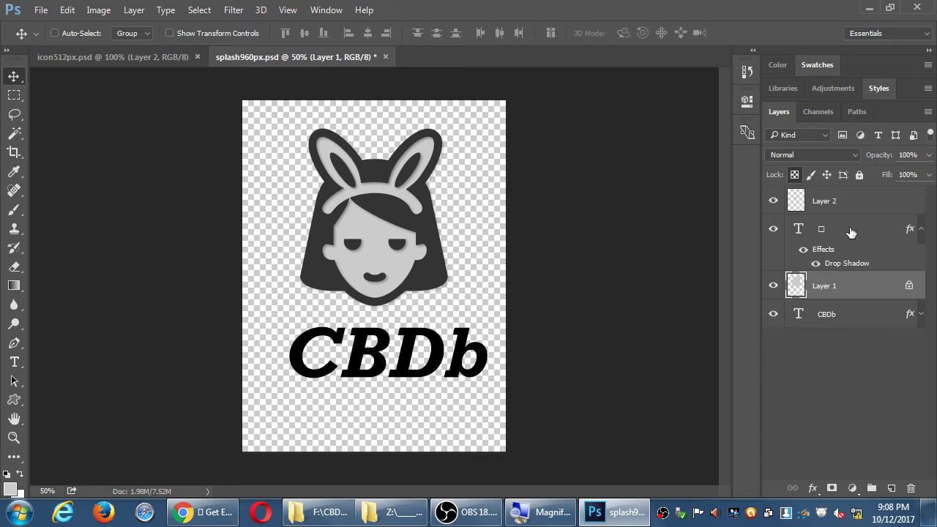
left_click(857, 315)
key("shift+Left")
key("shift+Left")
key("shift+Left")
key("shift+Left")
key("shift+Left")
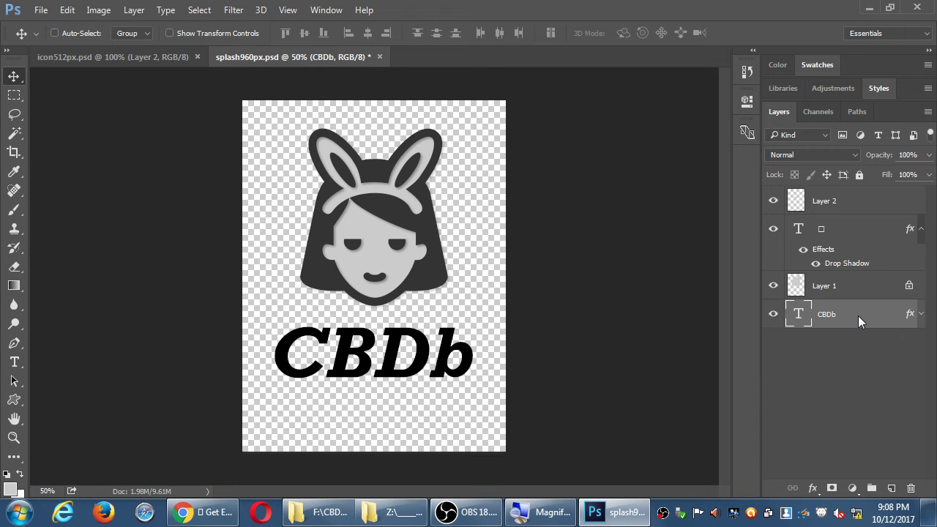
key("shift+Right")
- Colour the CBDb title text dark grey #333333
key("t")
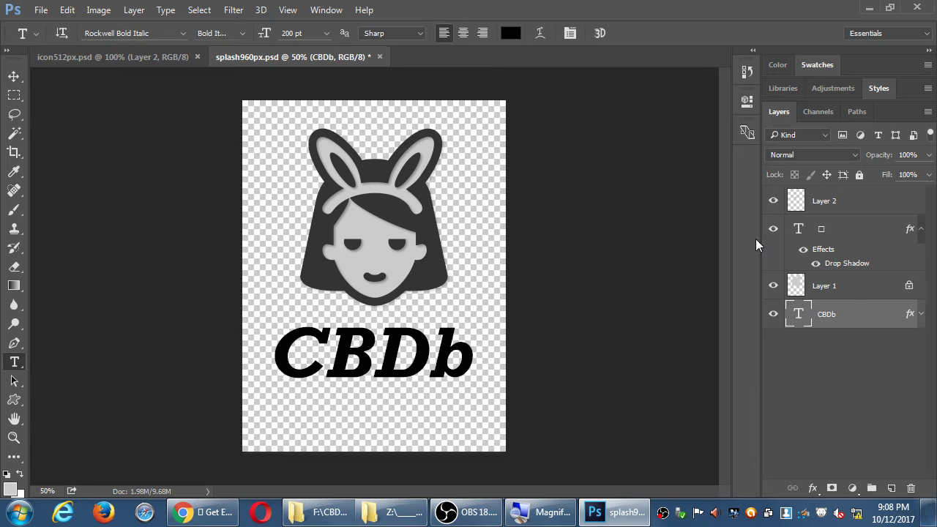
left_click(510, 33)
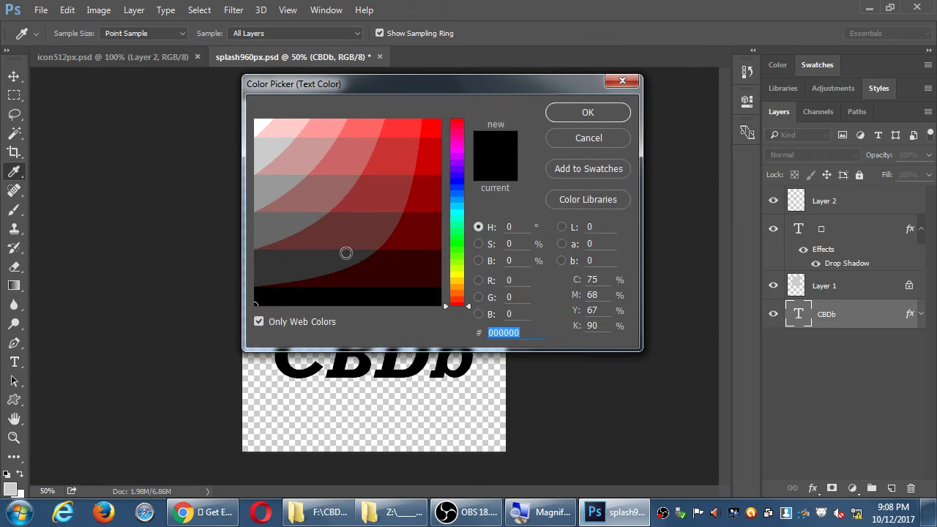
left_click(313, 265)
left_click(587, 112)
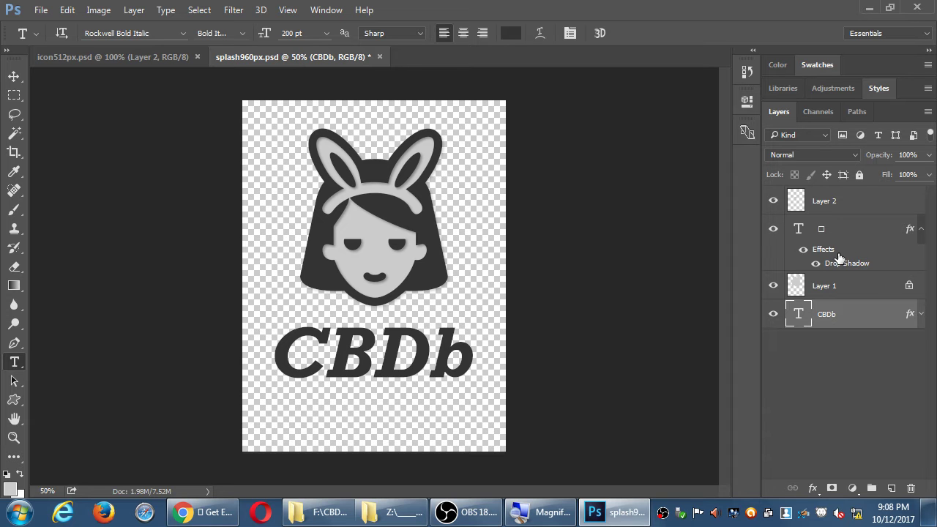
- Duplicate the bunny symbol layer with its drop shadow
left_click_drag(838, 253, 838, 318)
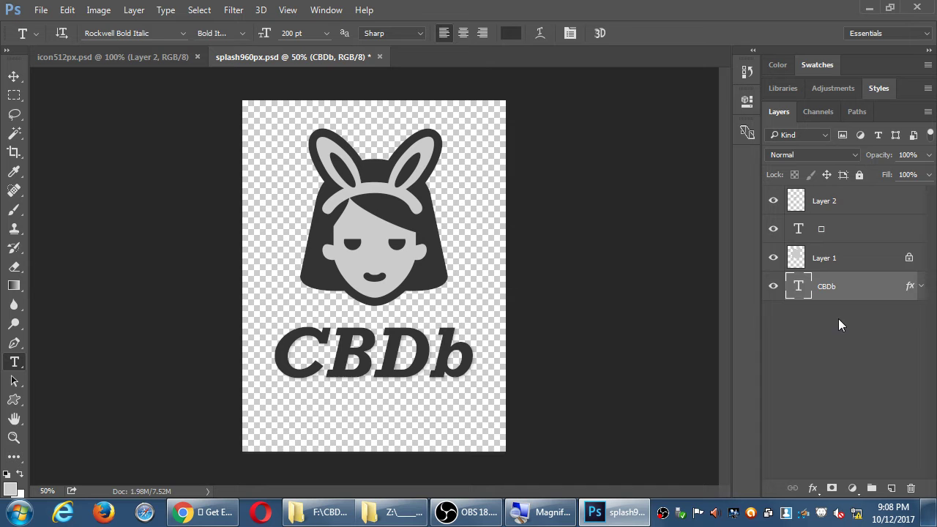
key("ctrl+z")
left_click_drag(840, 235, 837, 319)
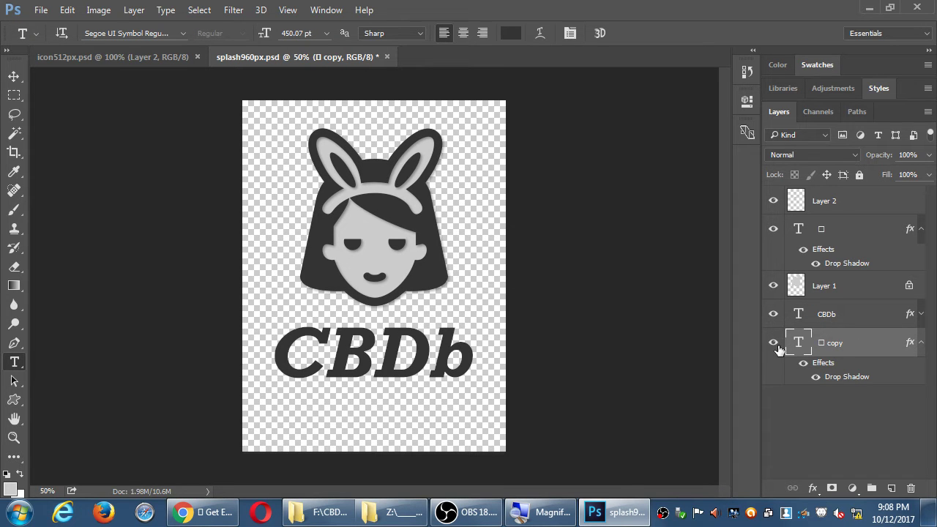
- Undo the duplicated symbol layer and the trial move of its drop shadow onto CBDb
key("ctrl+z")
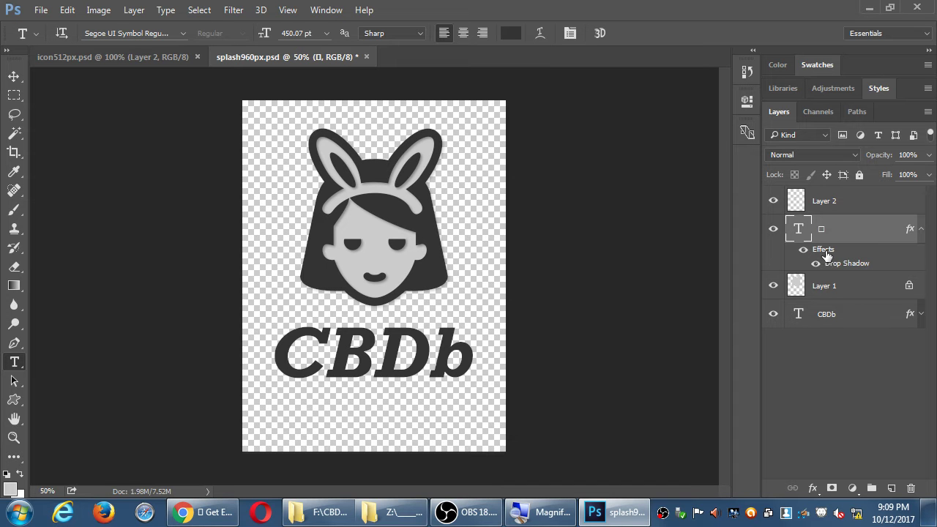
left_click_drag(822, 249, 823, 316)
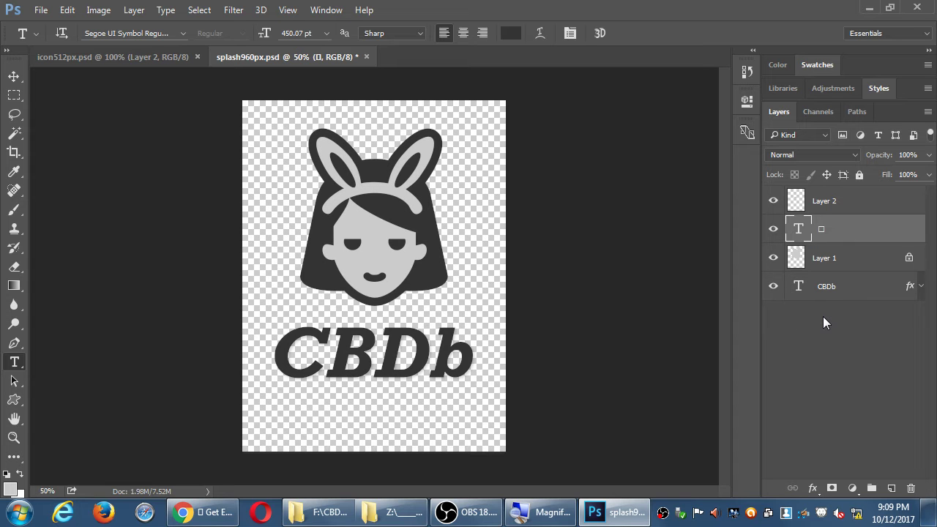
key("ctrl+z")
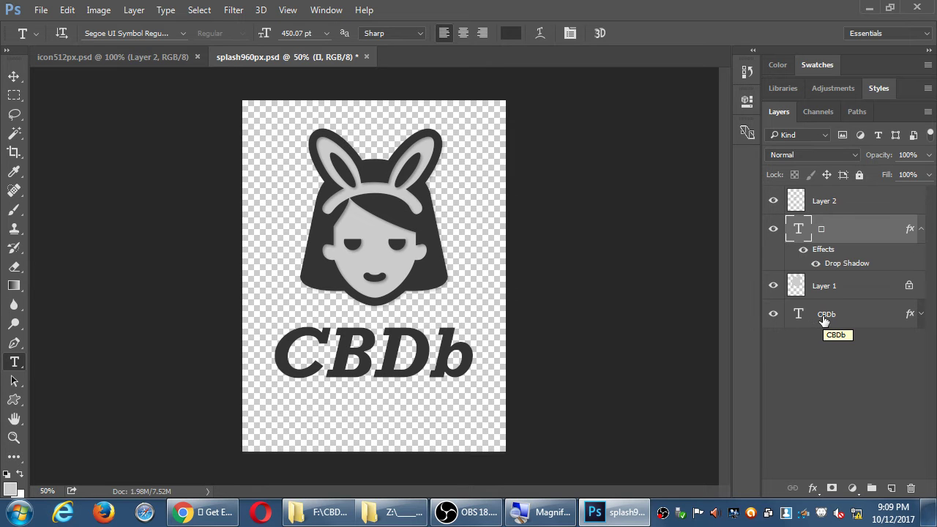
- Check the CBDb layer's drop shadow effects and save splash960px.psd
left_click(920, 314)
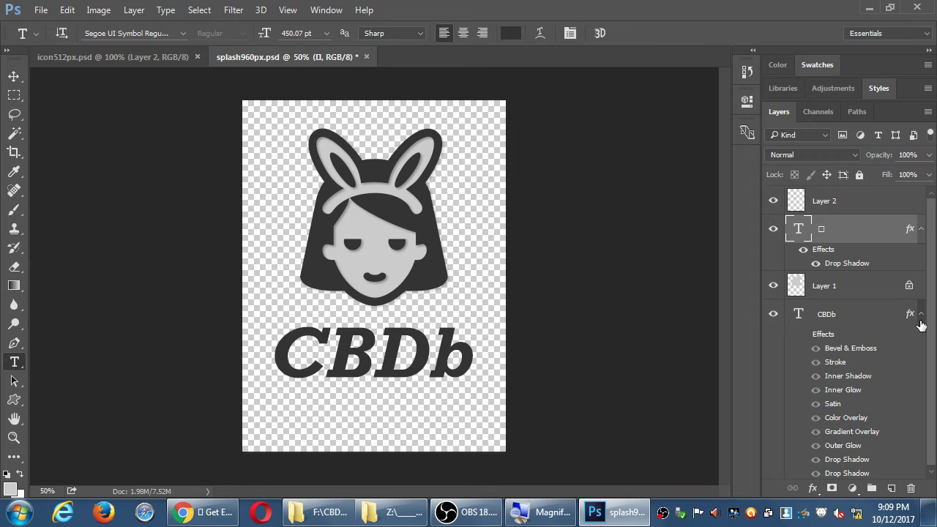
left_click(920, 315)
key("ctrl+s")
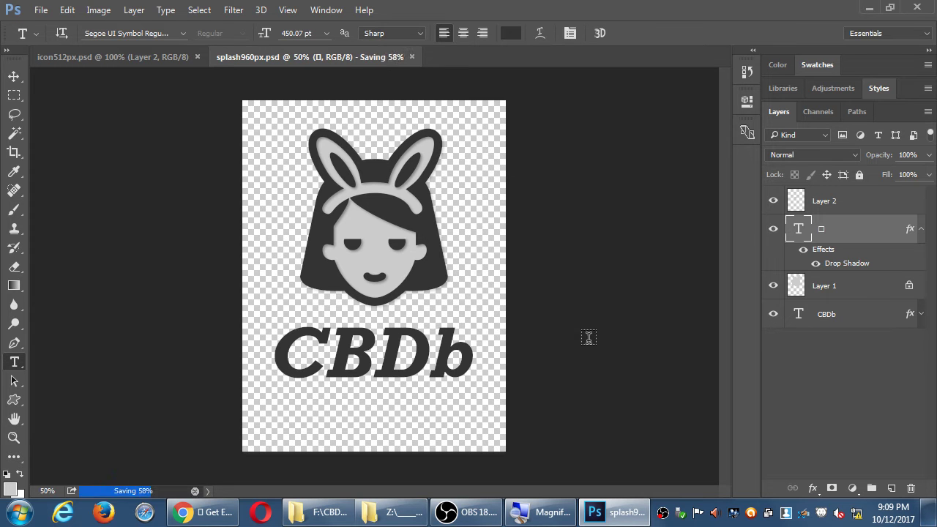
key("h")
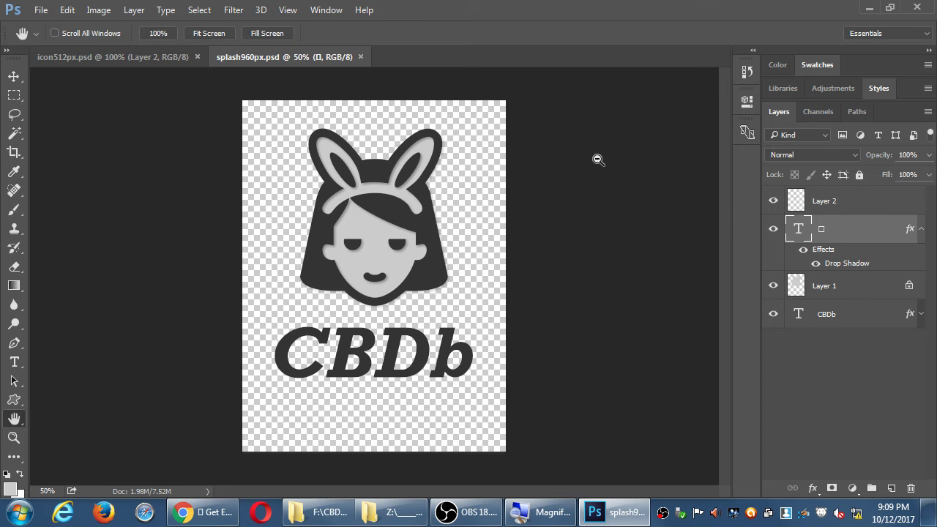
- Open Save for Web and turn Transparency off, comparing the preview of the CBDb text
key("ctrl+alt+shift+s")
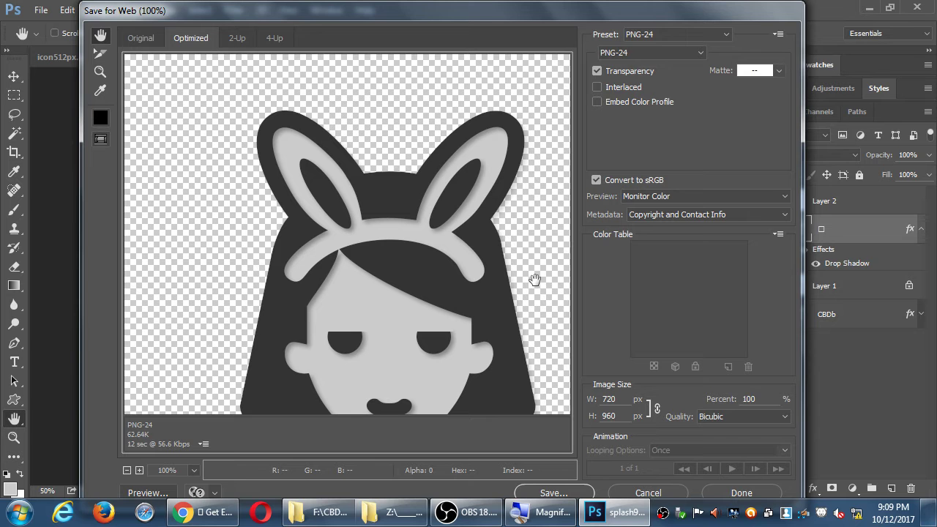
left_click(596, 71)
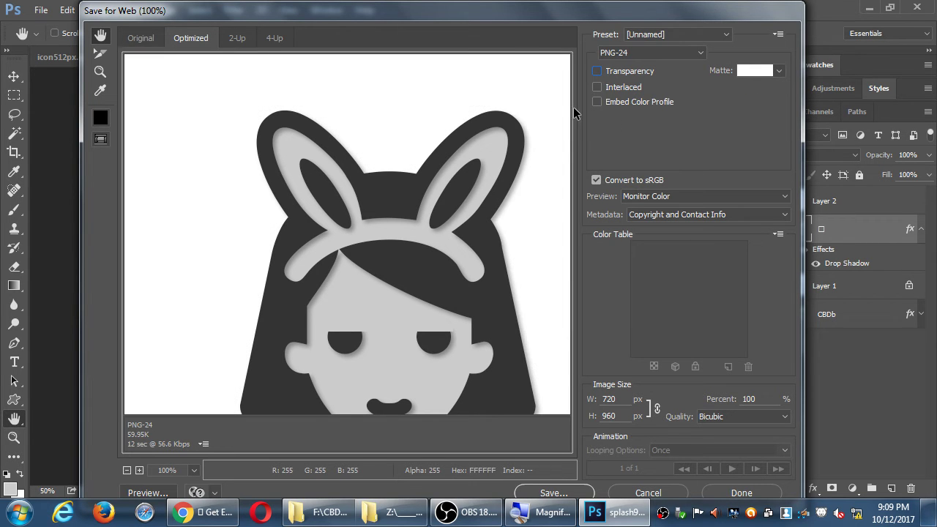
left_click_drag(525, 217, 399, 44)
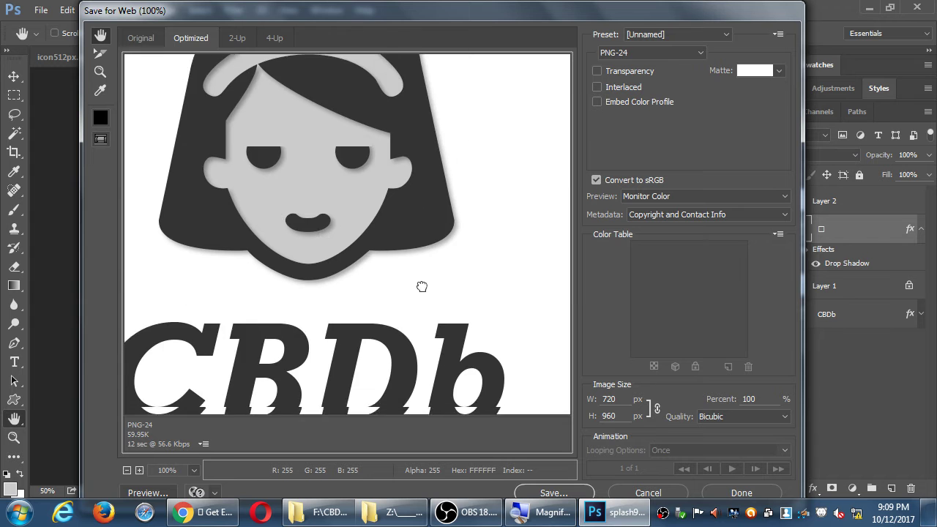
left_click_drag(418, 286, 505, 473)
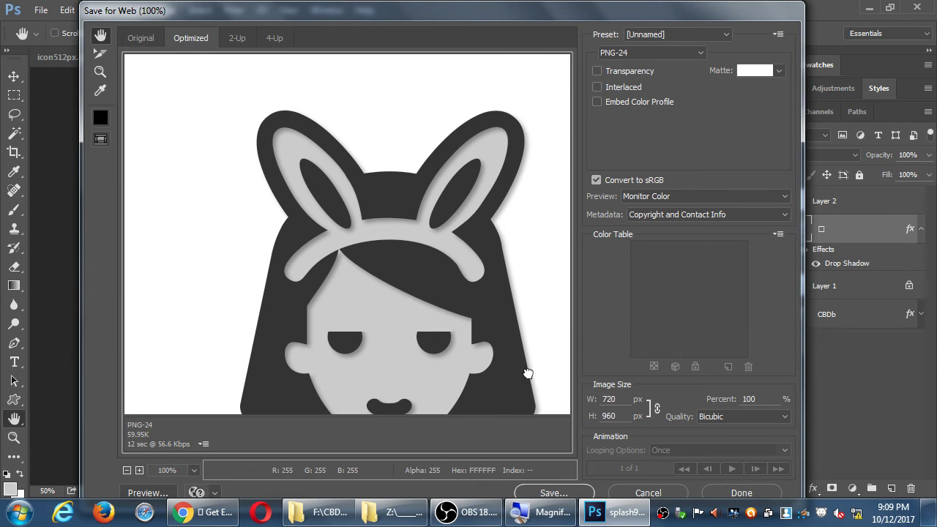
left_click(597, 71)
left_click(596, 71)
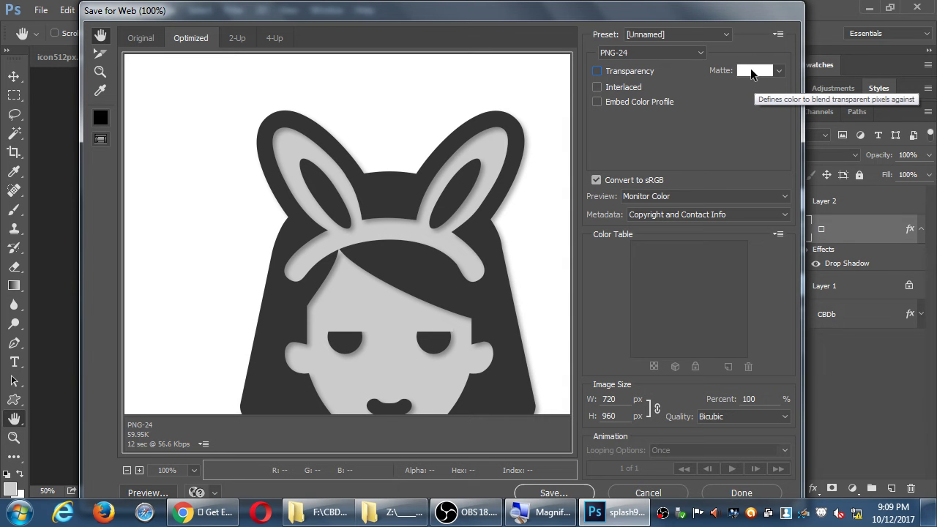
- Set the background matte to a custom red (ff0000)
left_click(779, 71)
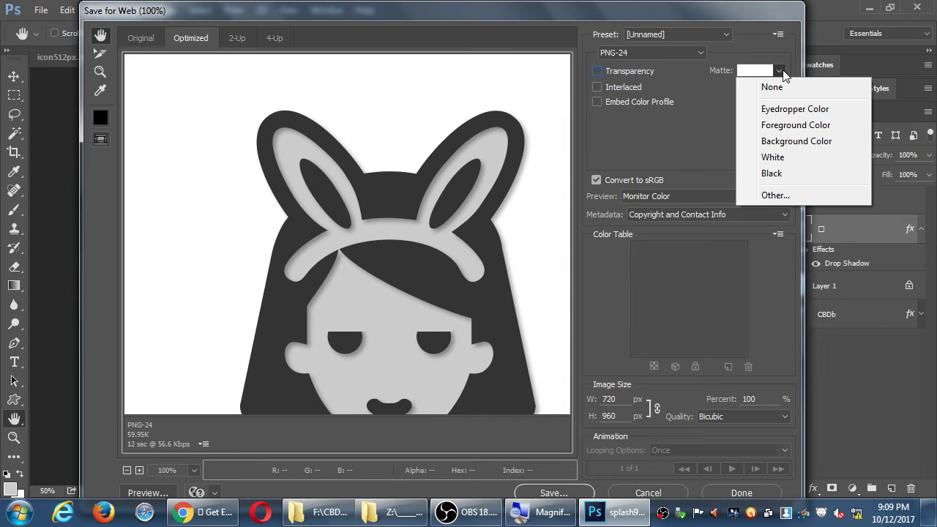
left_click(774, 195)
left_click(428, 129)
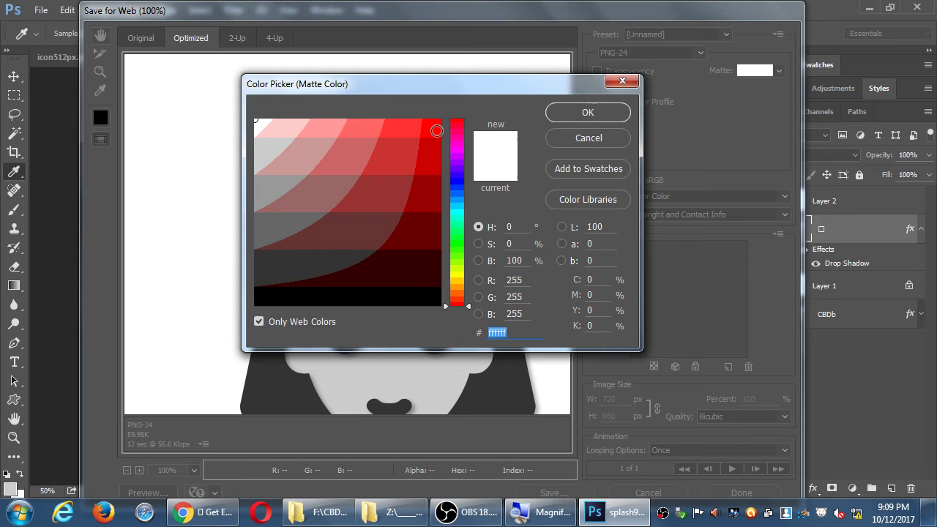
left_click(578, 116)
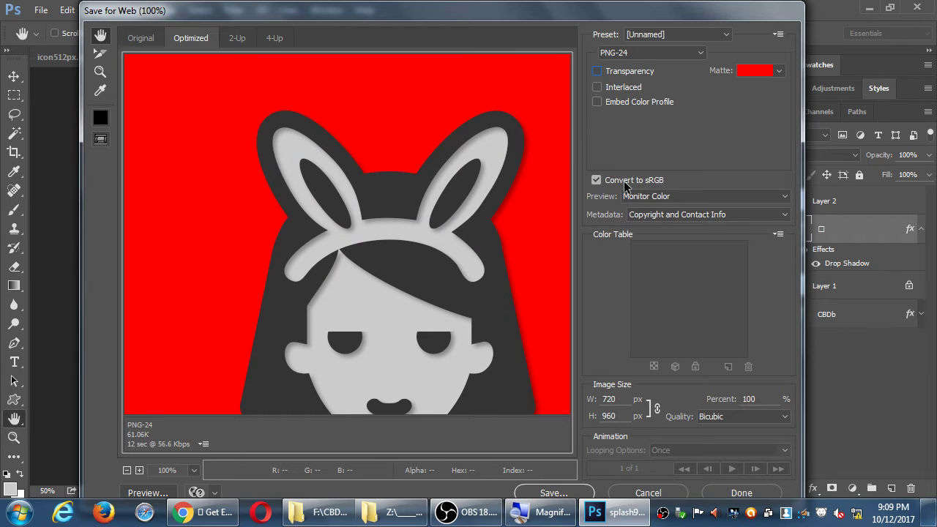
scroll(454, 278, "down", 8)
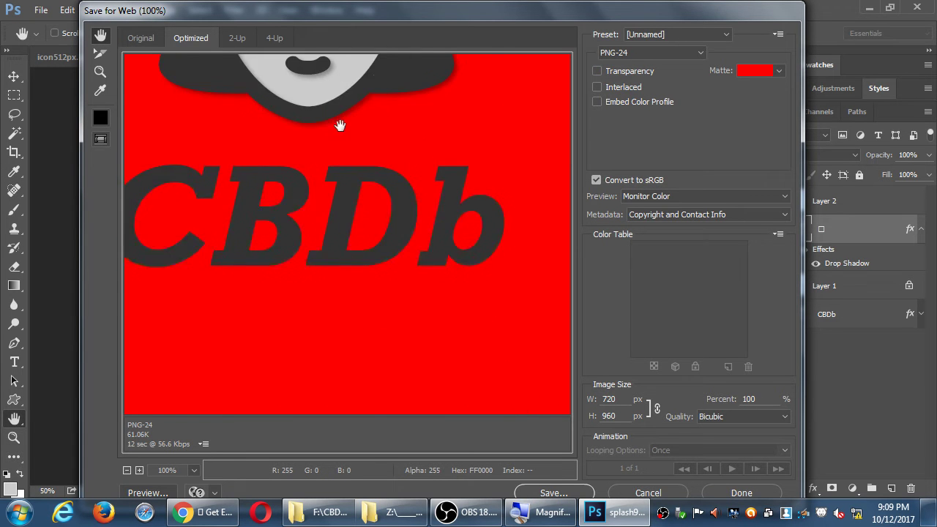
scroll(496, 329, "up", 5)
scroll(490, 322, "up", 3)
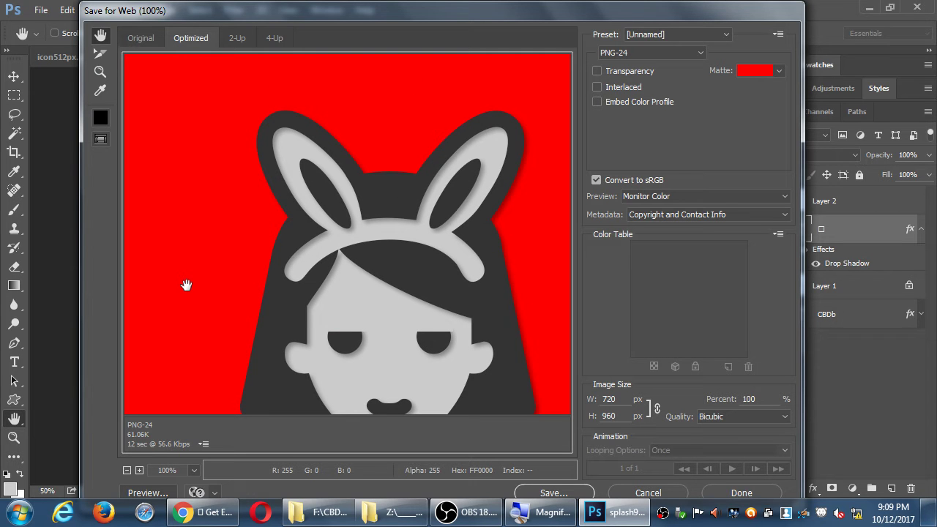
- Compare white and black mattes, settling on a white matte
left_click(780, 71)
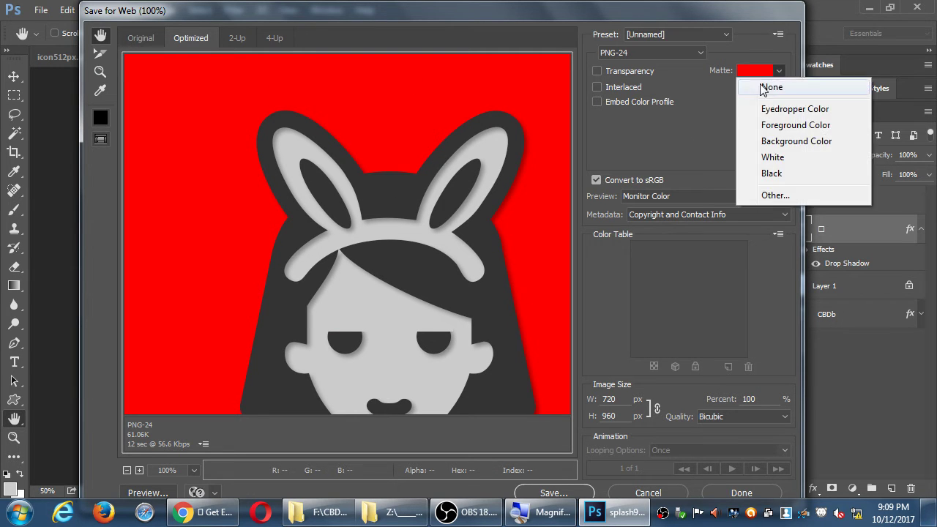
left_click(769, 157)
left_click(778, 71)
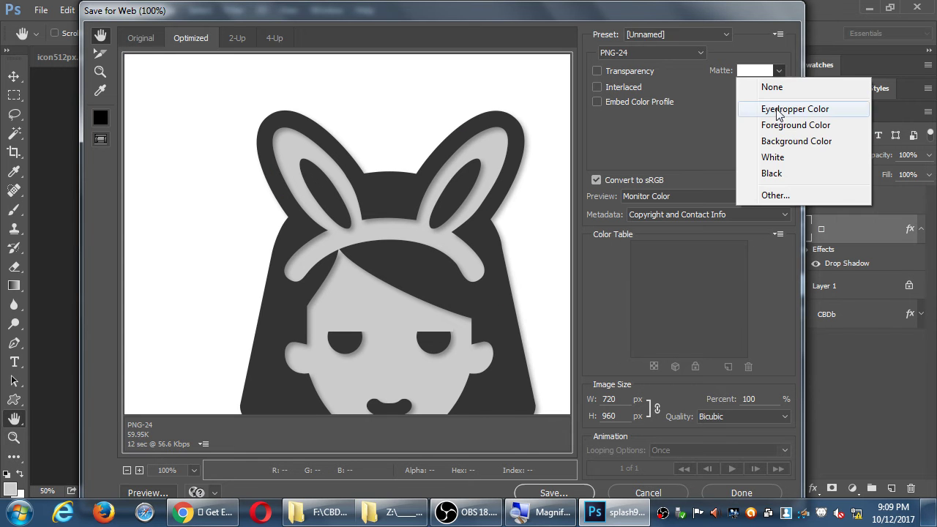
left_click(771, 173)
left_click_drag(431, 339, 402, 148)
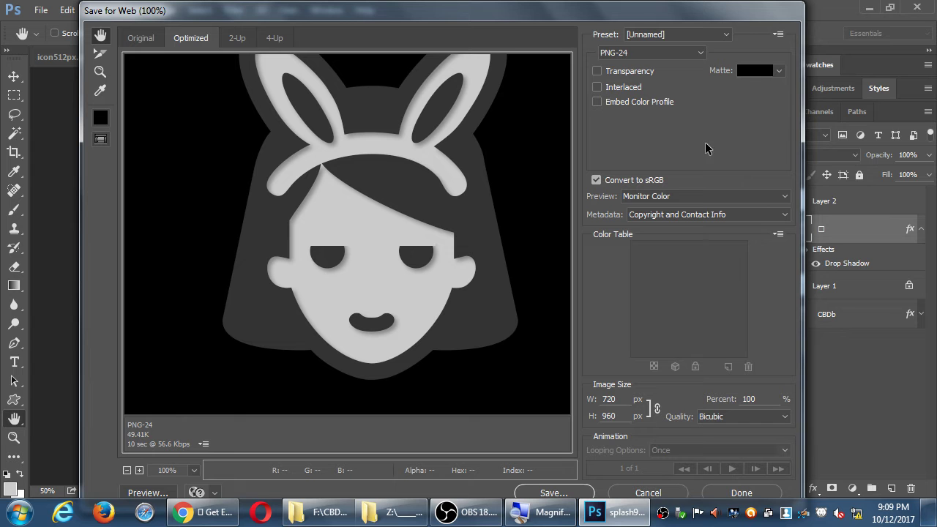
left_click(778, 71)
left_click(772, 155)
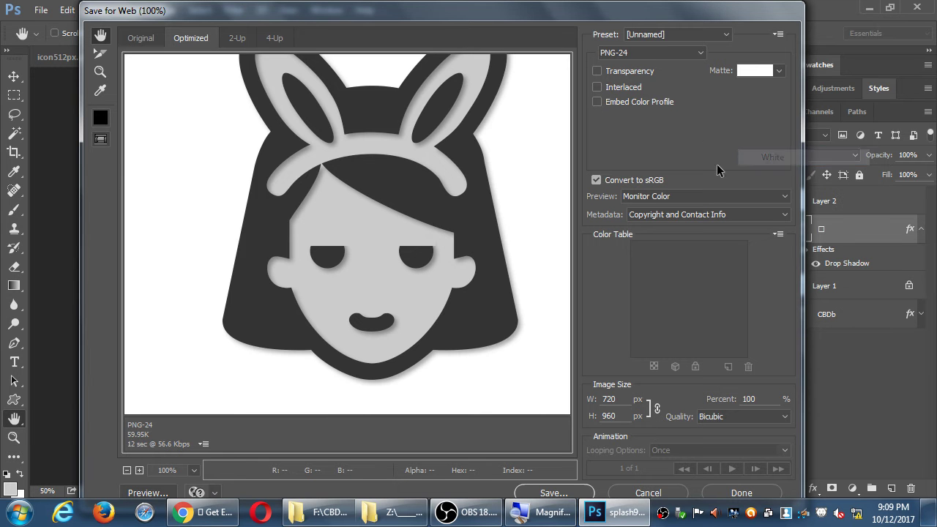
- Zoom the preview out and back to full size to review the whole splash on white
left_click_drag(418, 132, 436, 172)
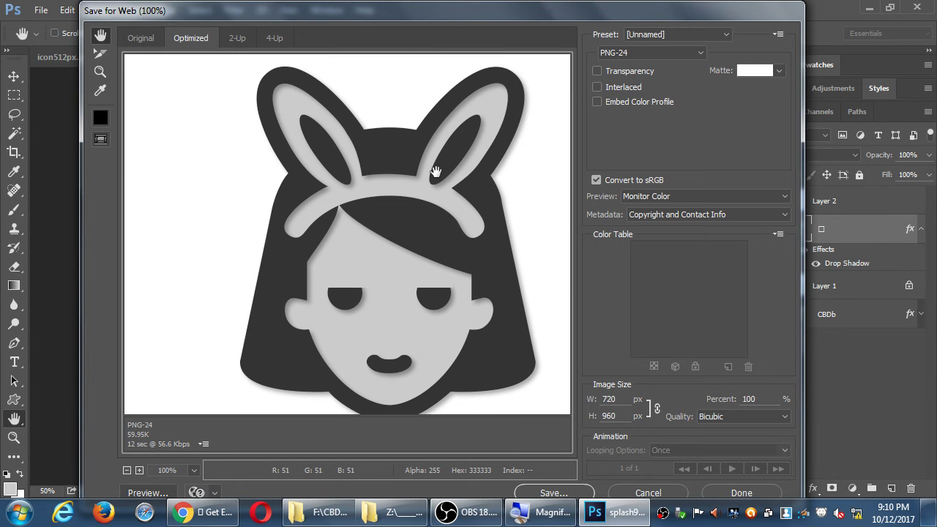
left_click(128, 470)
left_click(127, 470)
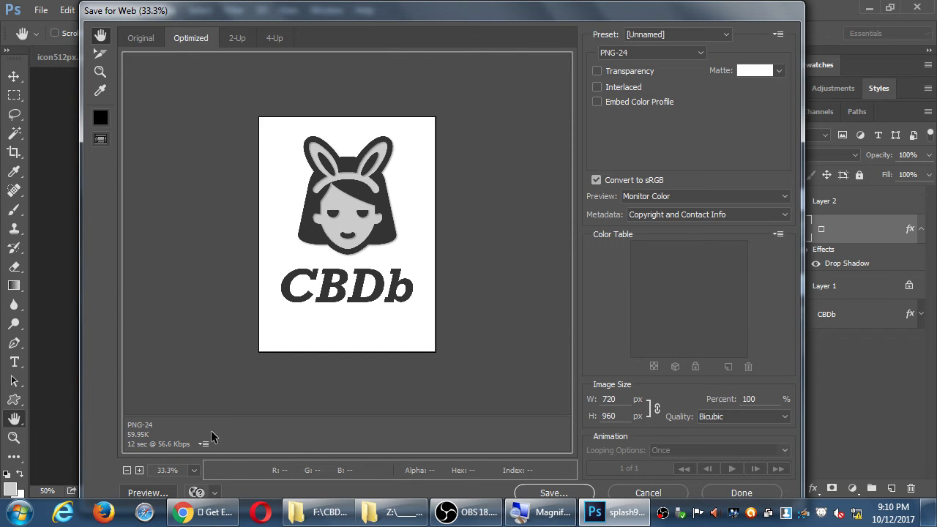
left_click(139, 470)
left_click(140, 470)
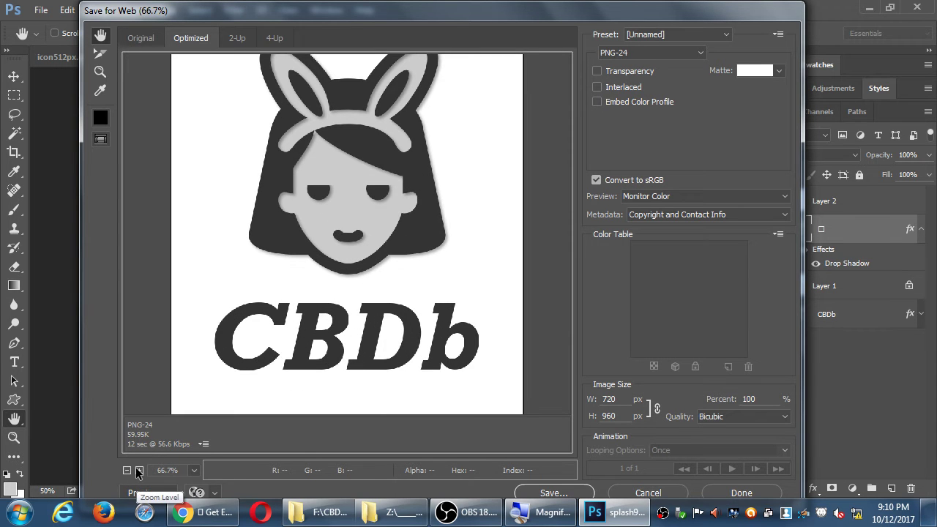
left_click(139, 471)
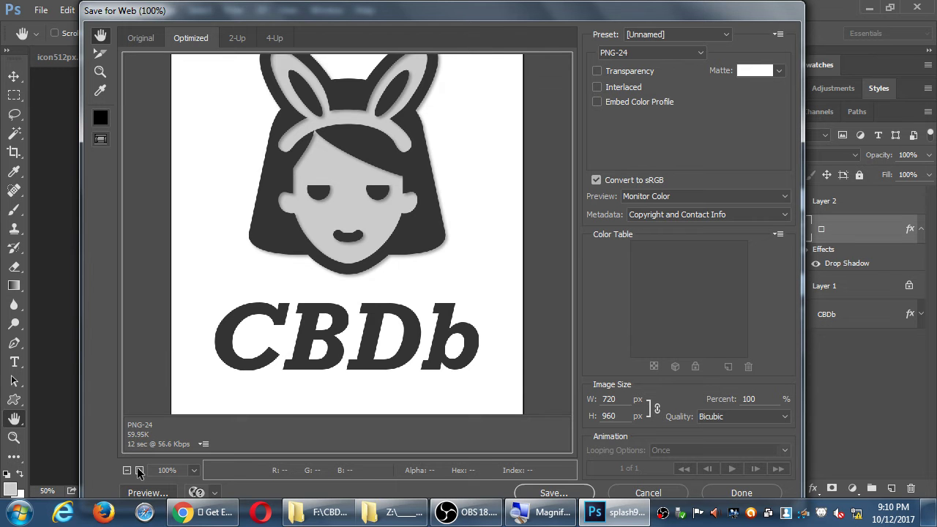
left_click_drag(366, 80, 389, 221)
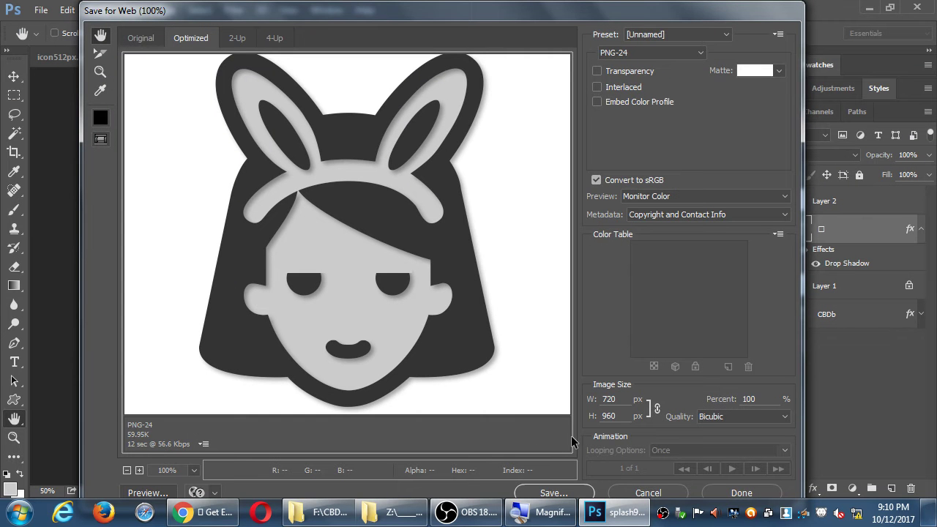
- Save the export over screen-xhdpi-portrait.png in res/screens/android, replacing the old file
left_click(573, 491)
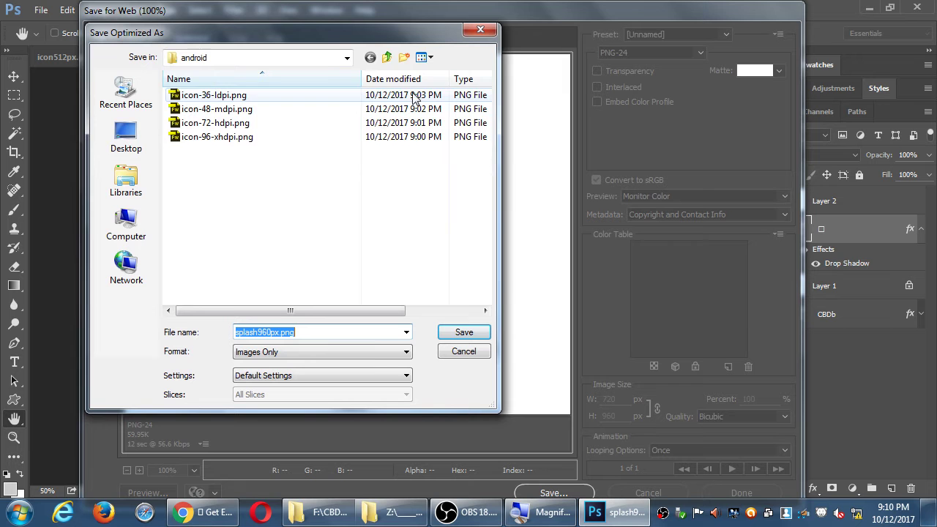
left_click(387, 57)
left_click(387, 58)
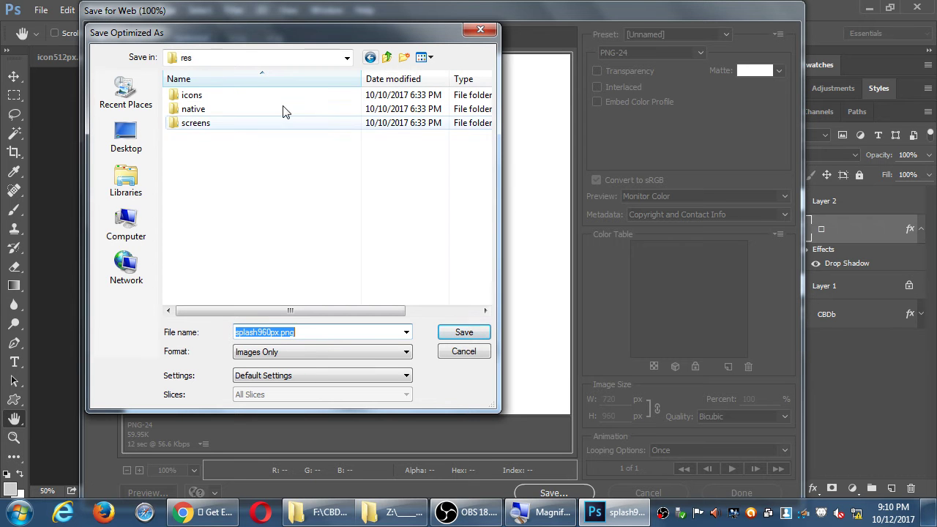
double_click(200, 124)
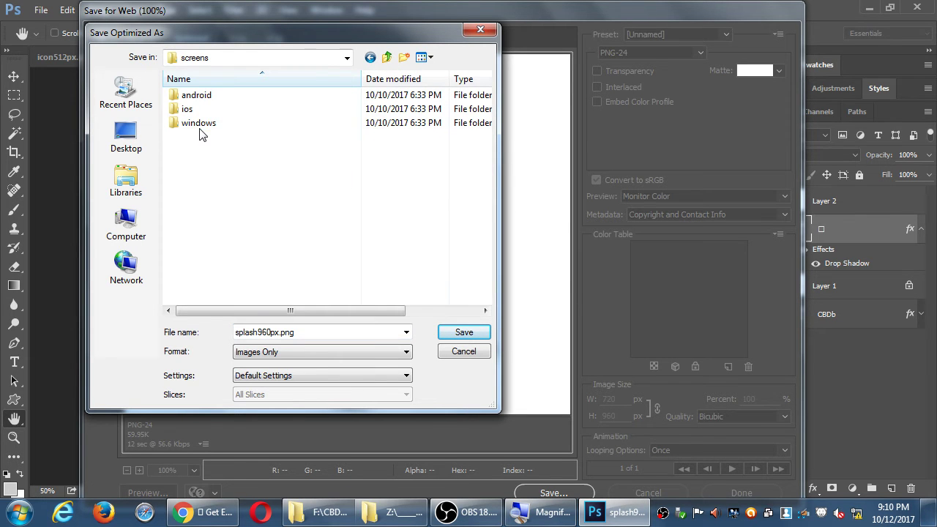
double_click(202, 98)
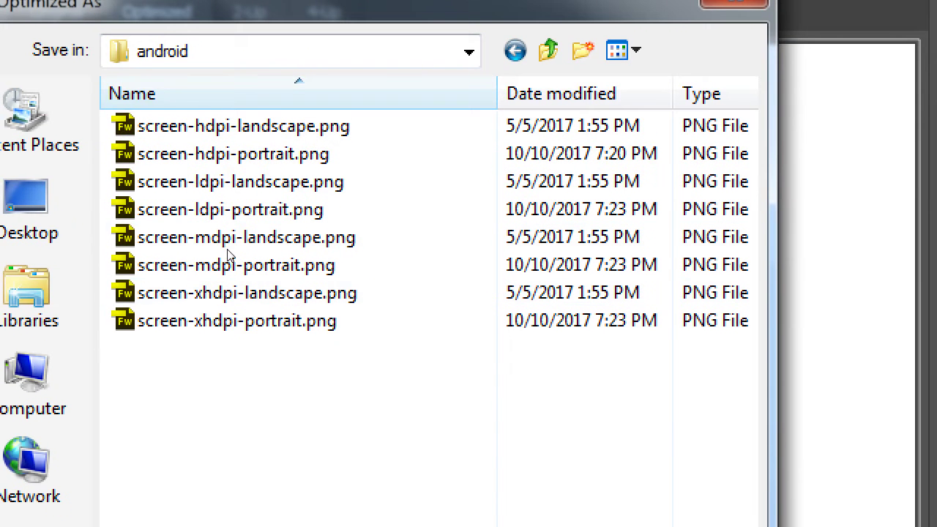
key("End")
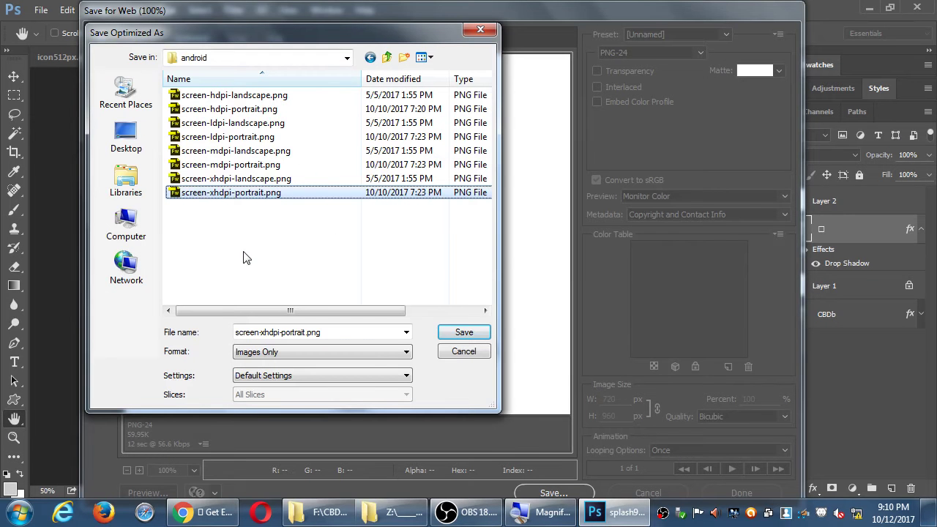
left_click(461, 332)
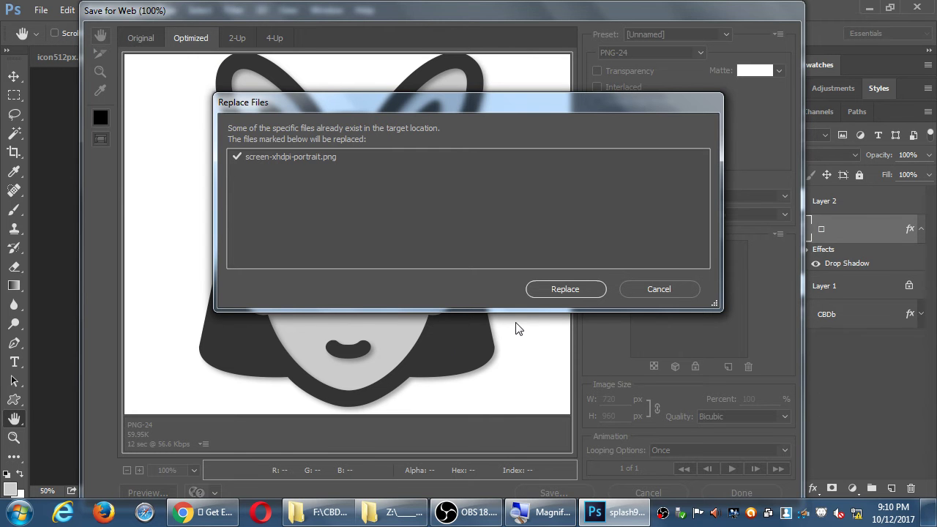
left_click(548, 292)
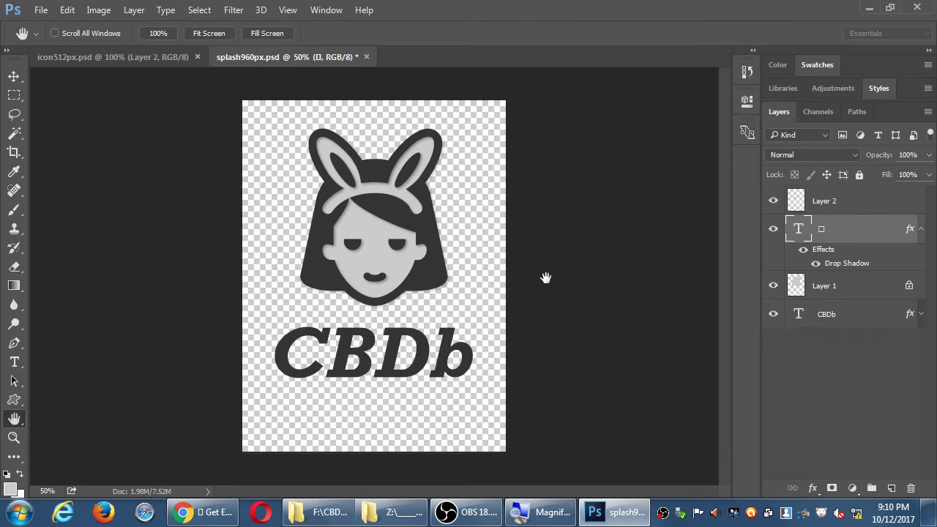
left_click(338, 513)
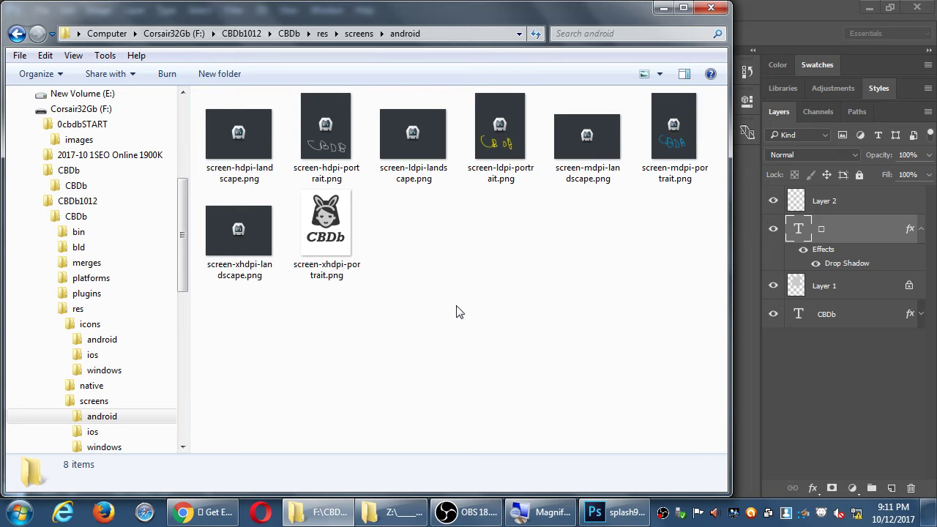
left_click(807, 385)
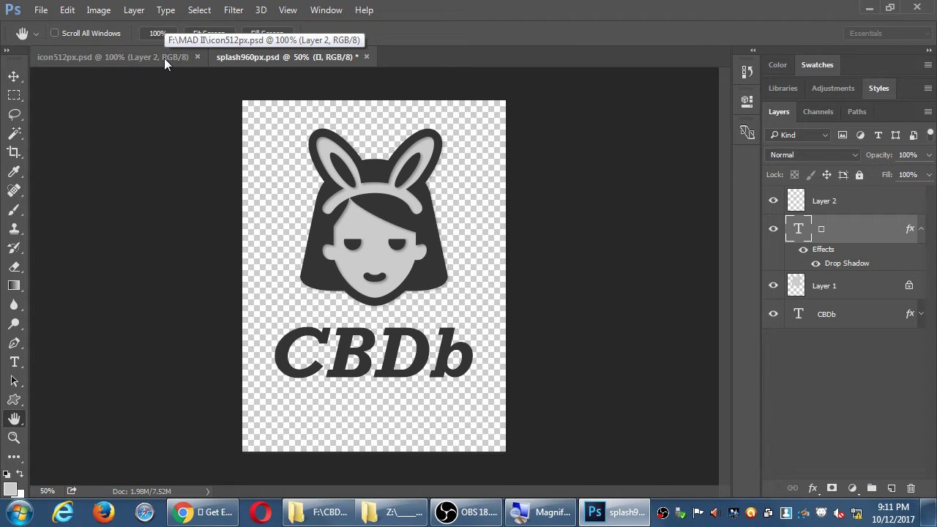
- Open Save for Web and set the export width to 480 px
key("ctrl+alt+shift+s")
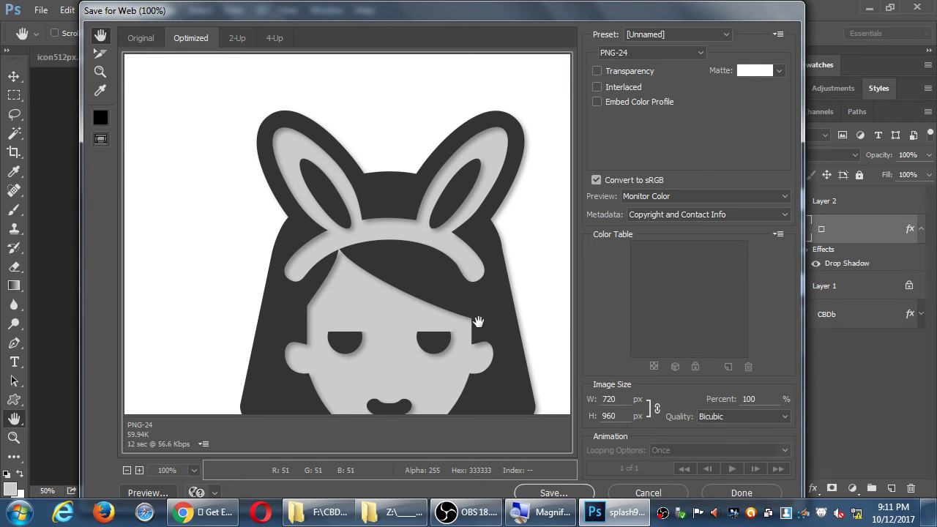
left_click(609, 399)
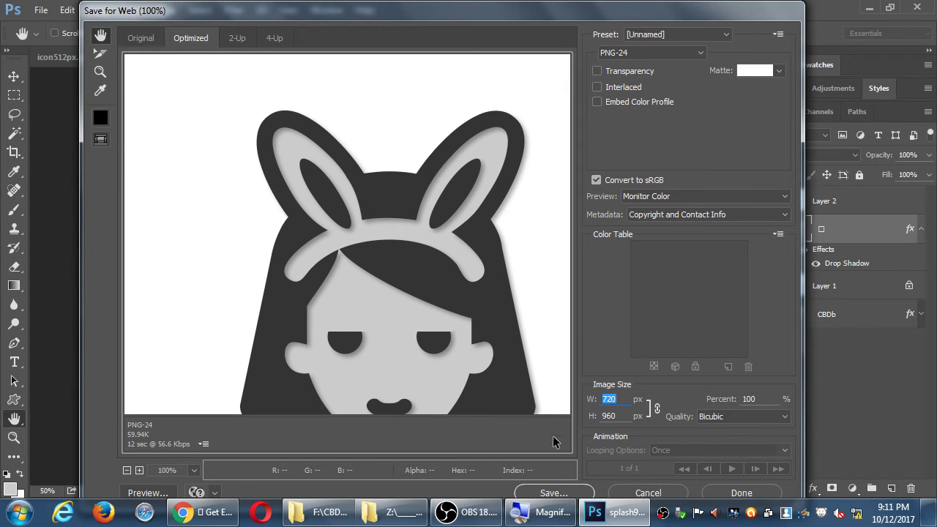
type("480")
key("Tab")
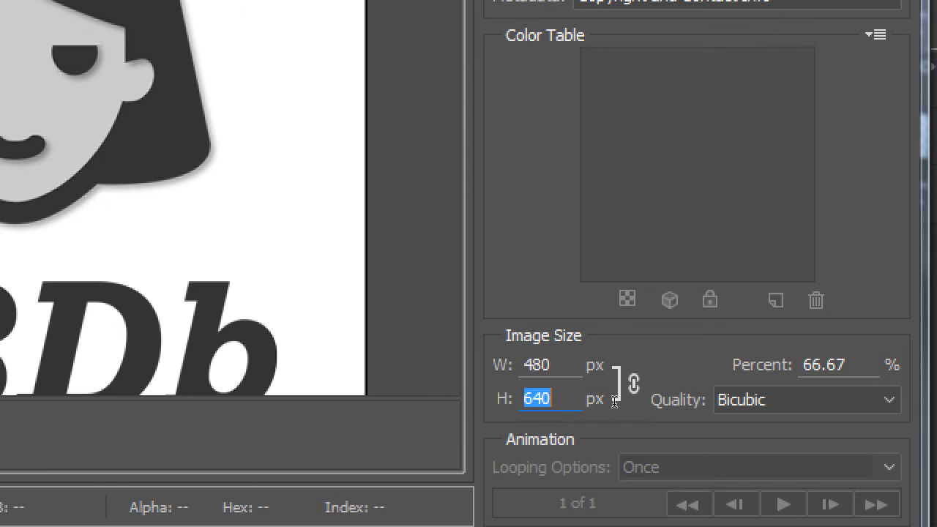
- Try 320 × 470 px with unlinked proportions, then return to 480 px wide (480 × 640)
key("shift+Tab")
type("32")
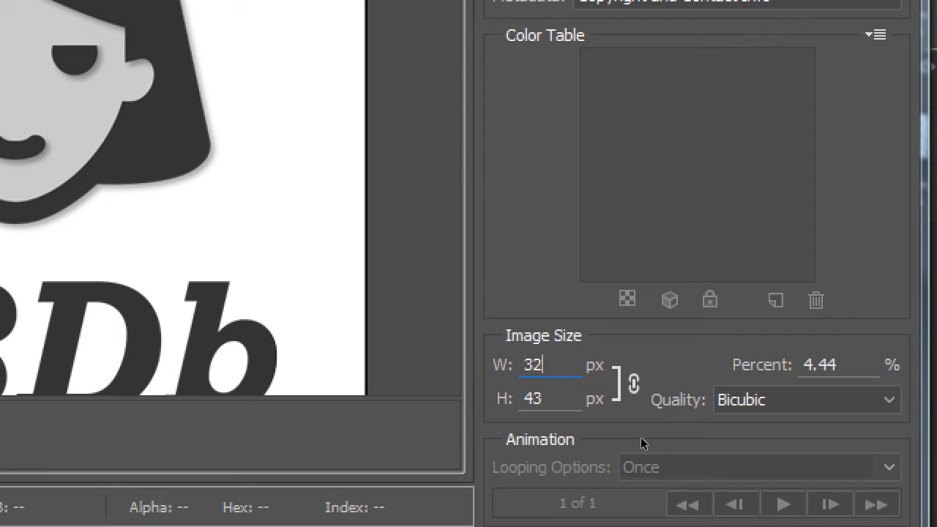
type("0")
key("Tab")
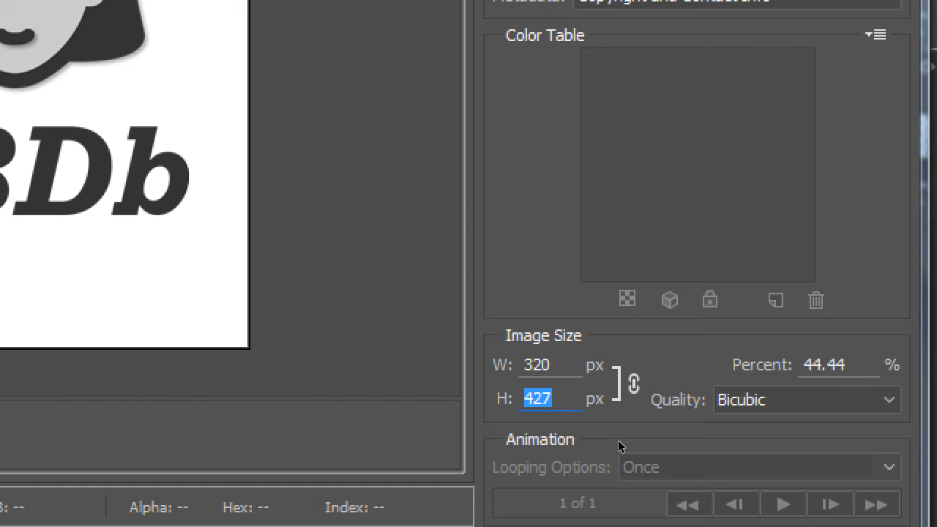
type("470")
key("shift+Tab")
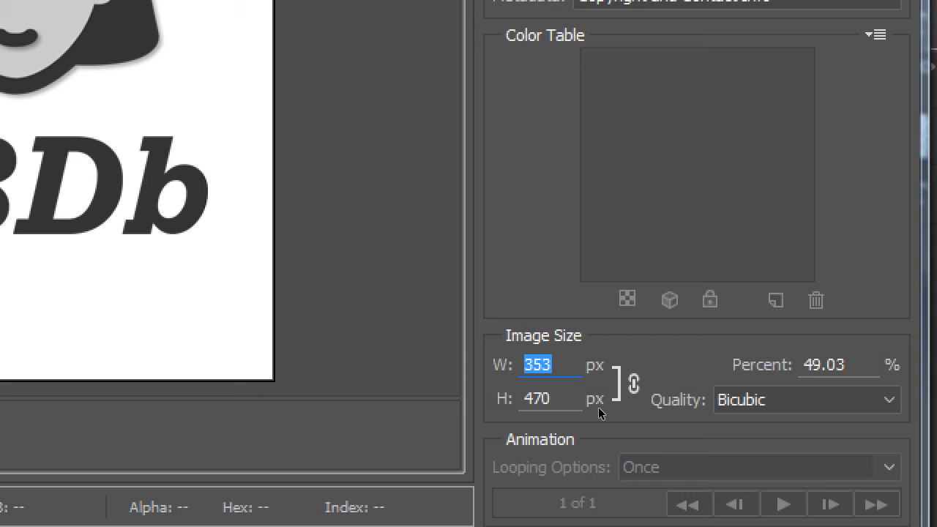
left_click(655, 408)
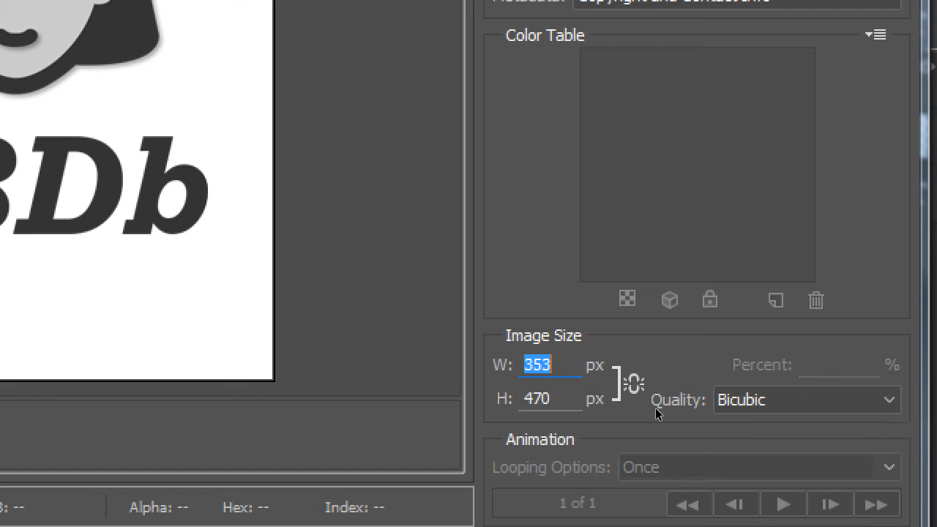
left_click(654, 408)
left_click(655, 412)
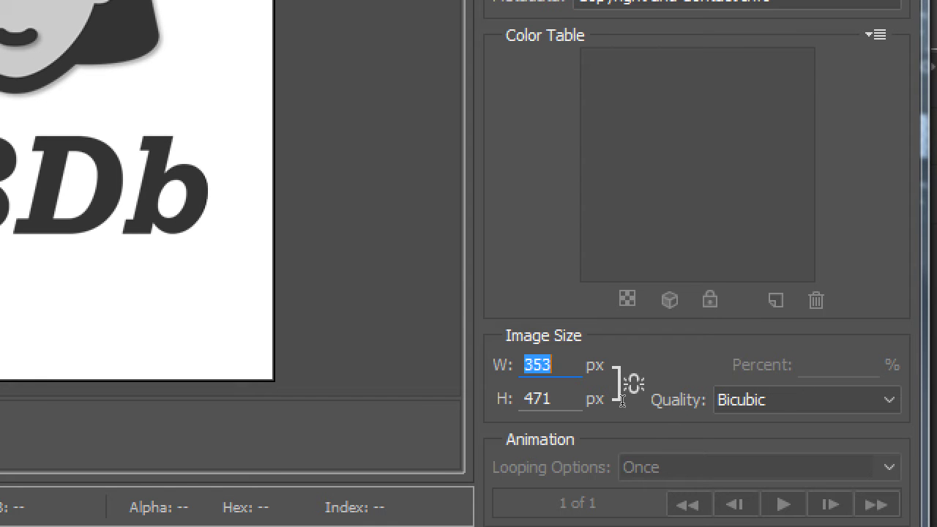
type("320")
key("Tab")
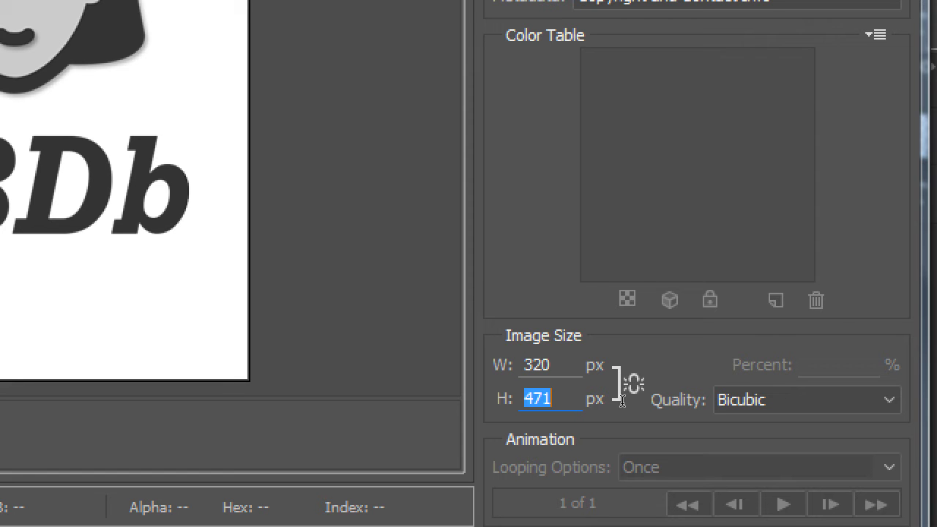
type("470")
key("Tab")
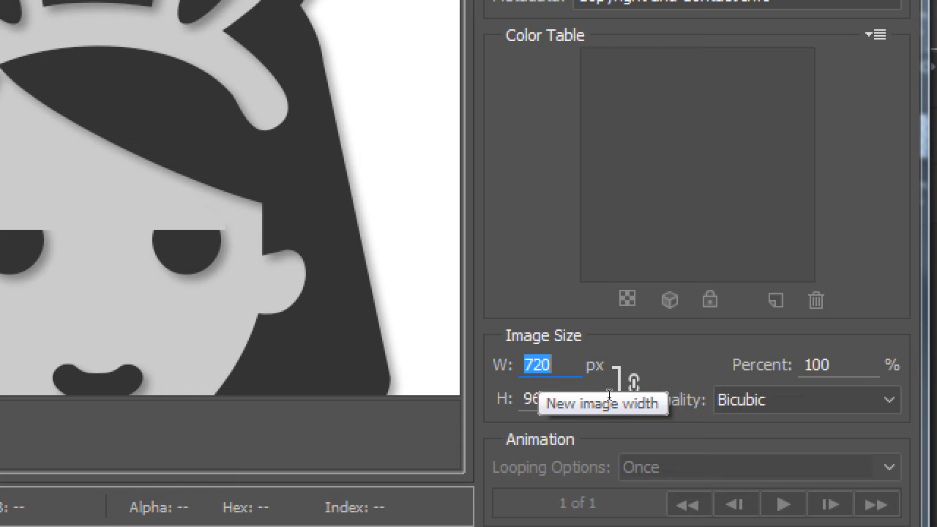
type("480")
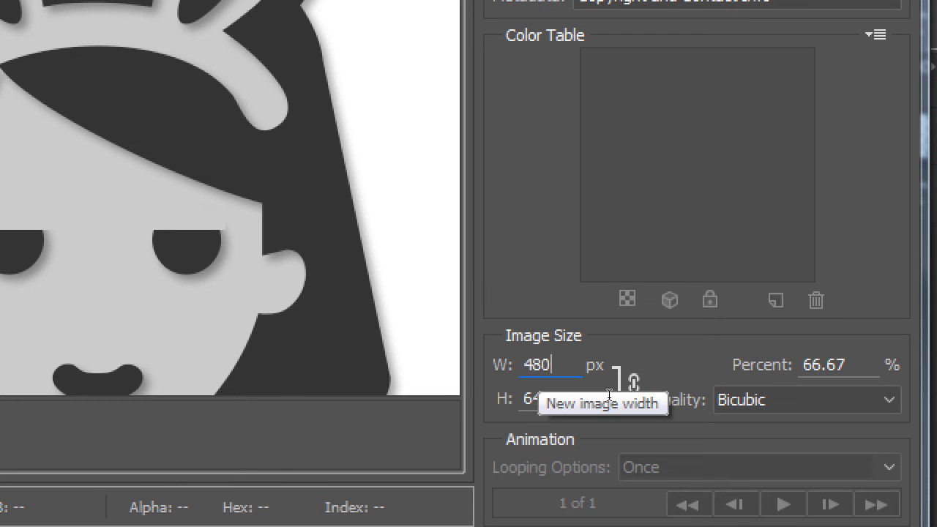
key("Tab")
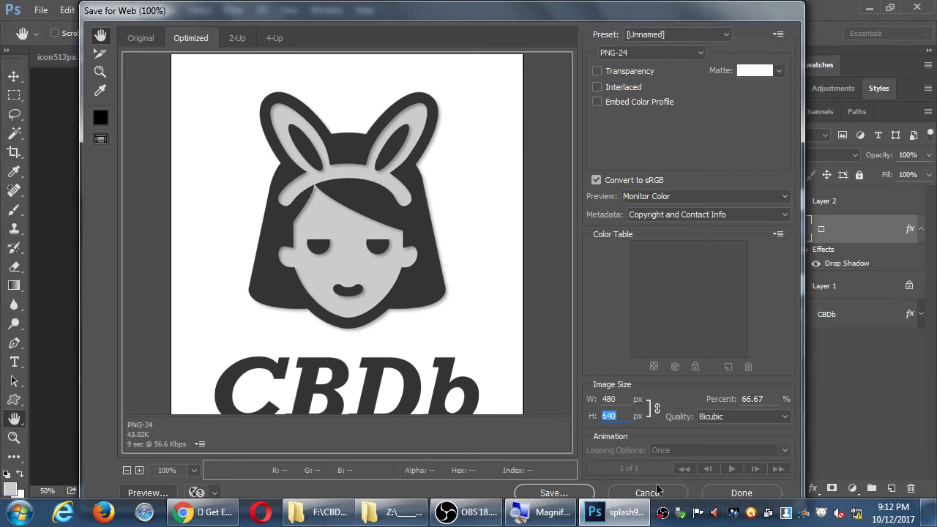
- Save the 480 × 640 export over screen-hdpi-portrait.png, replacing the old file
left_click(576, 495)
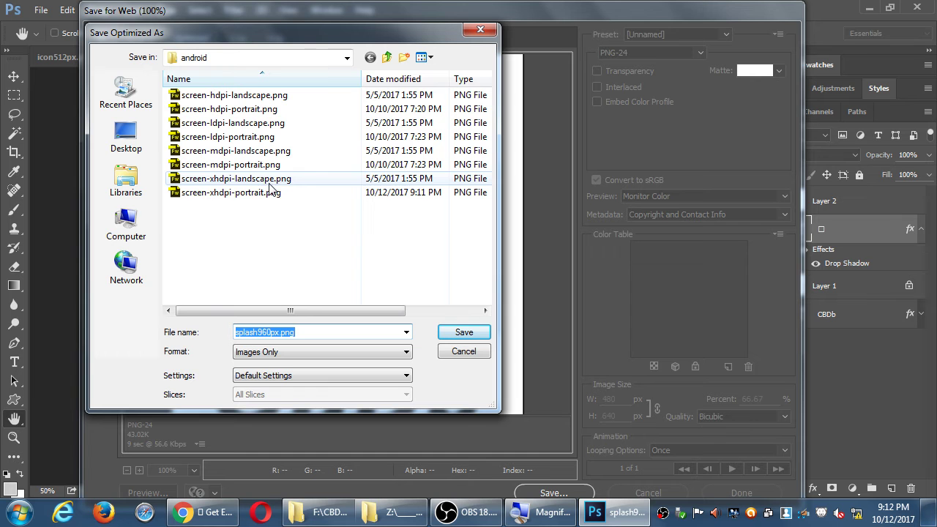
left_click(267, 110)
left_click(449, 332)
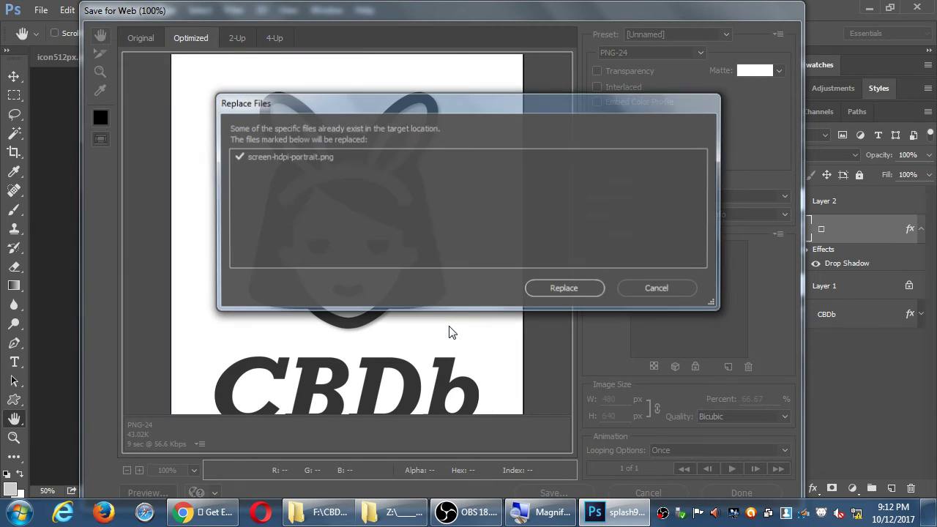
left_click(564, 289)
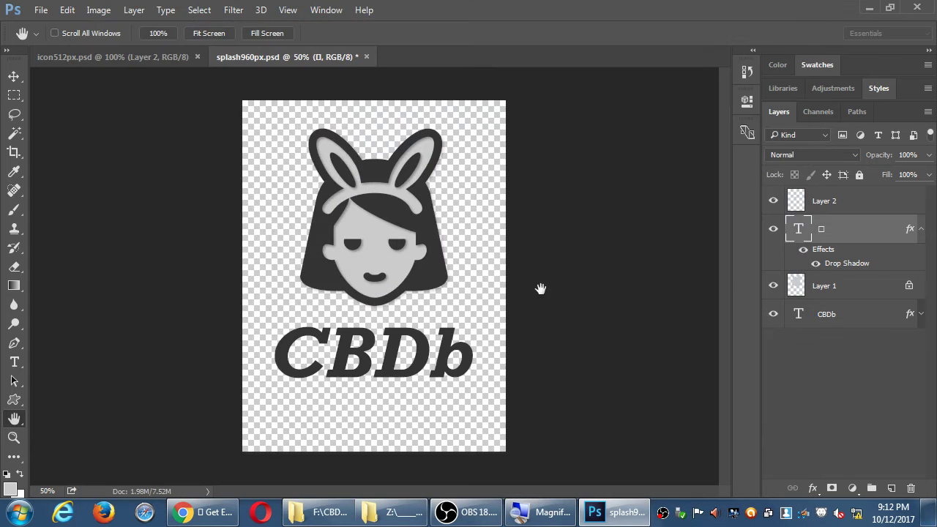
- Check the android screens folder, then reopen Save for Web for the next size
key("alt+Tab")
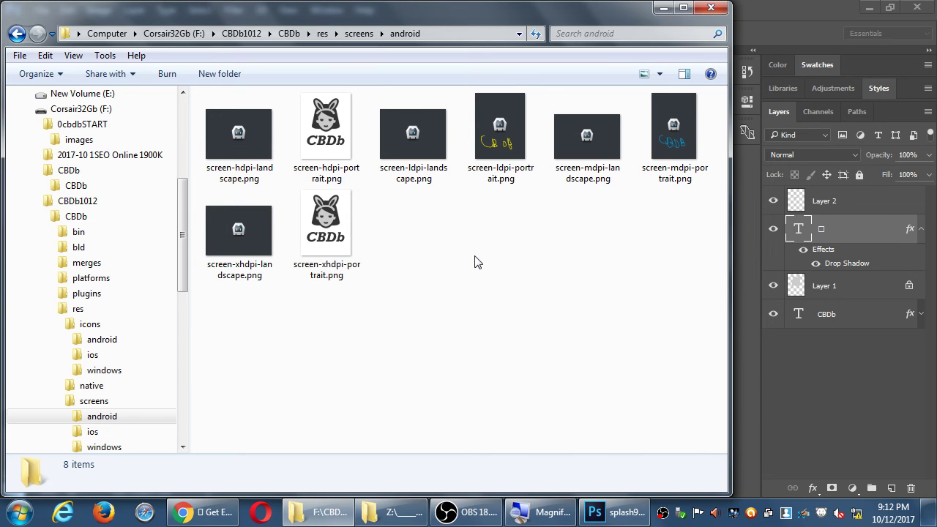
key("alt+Tab")
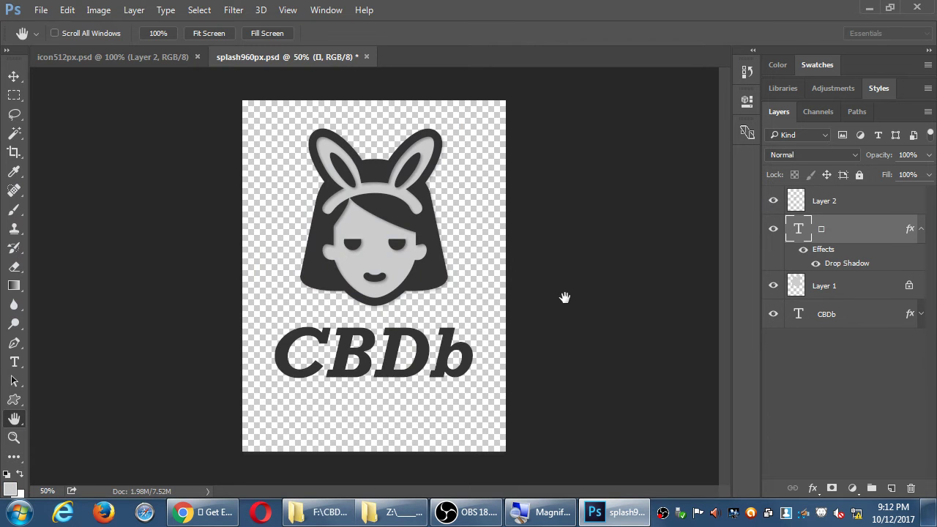
key("ctrl+shift+alt+s")
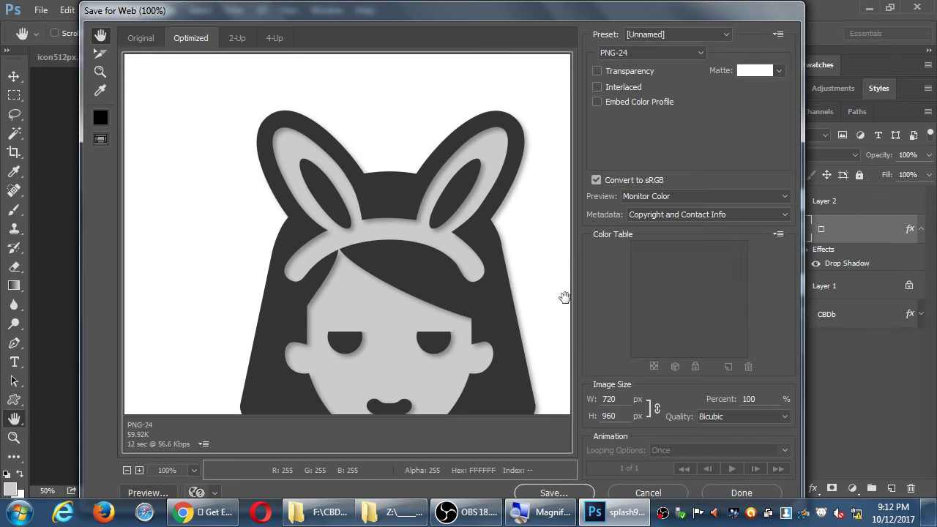
- Resize the export to 320 × 470 px with proportions unlinked
left_click(610, 398)
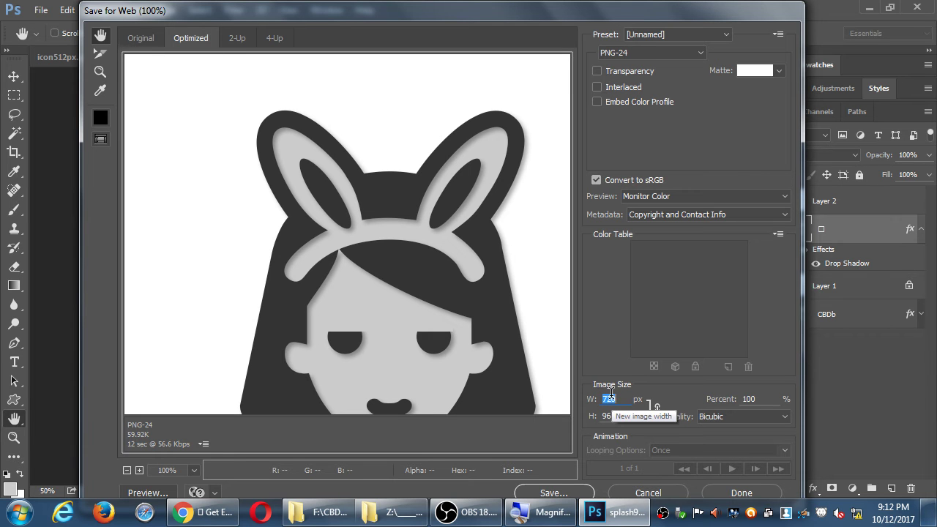
type("320")
left_click(655, 408)
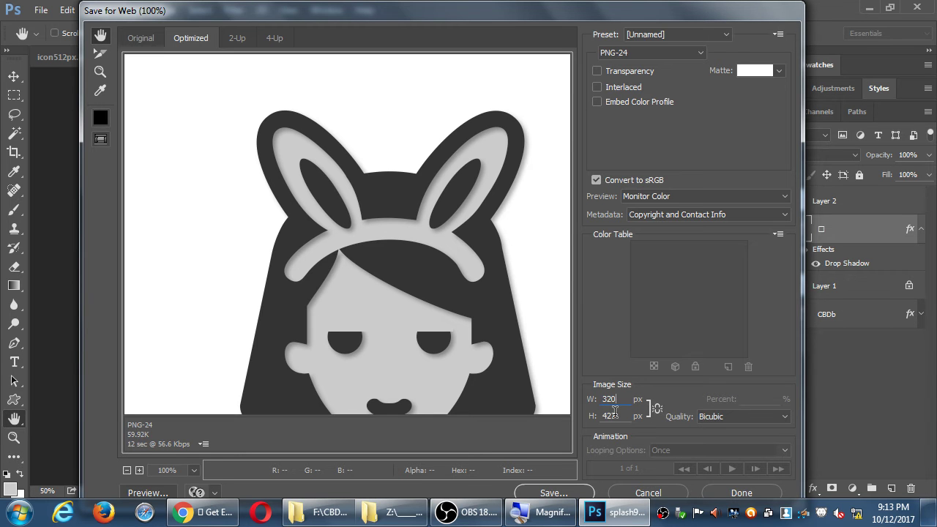
left_click(612, 415)
type("470")
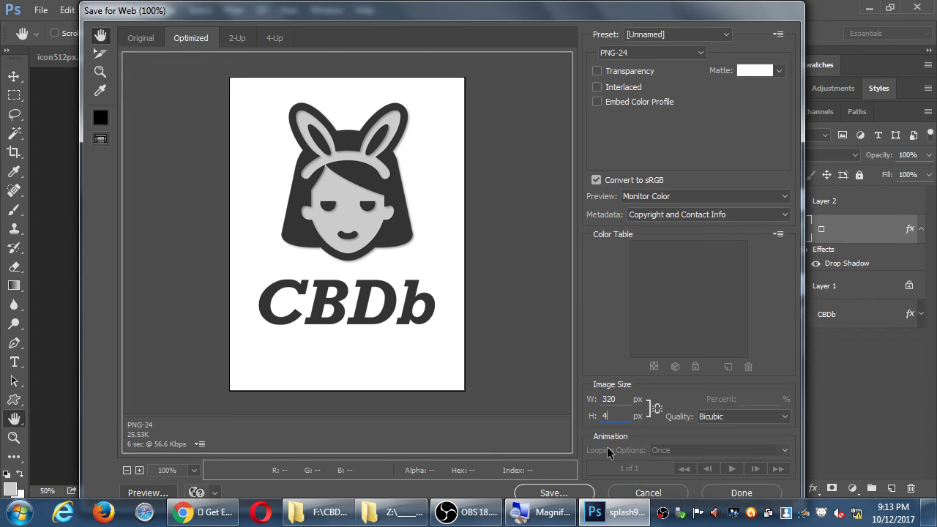
key("Tab")
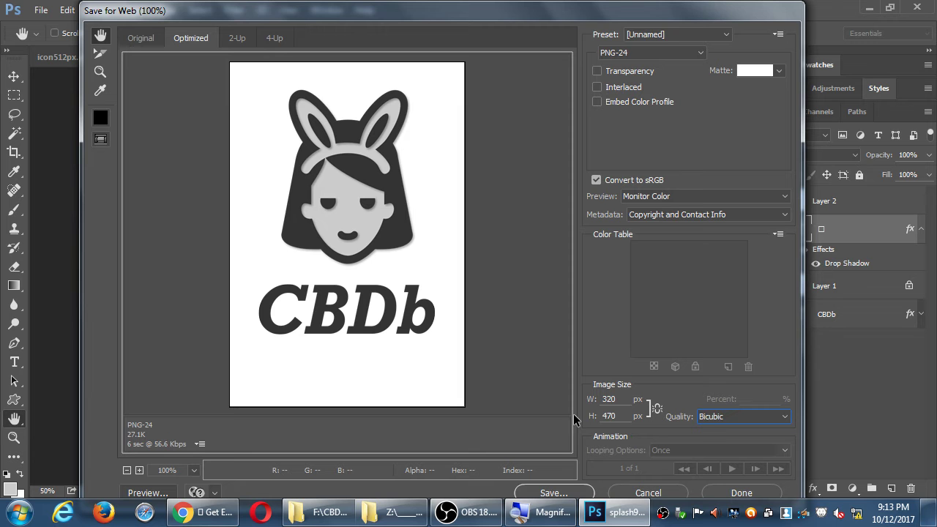
- Save it over screen-mdpi-portrait.png, replacing the old file, and inspect the folder in Explorer
left_click(567, 492)
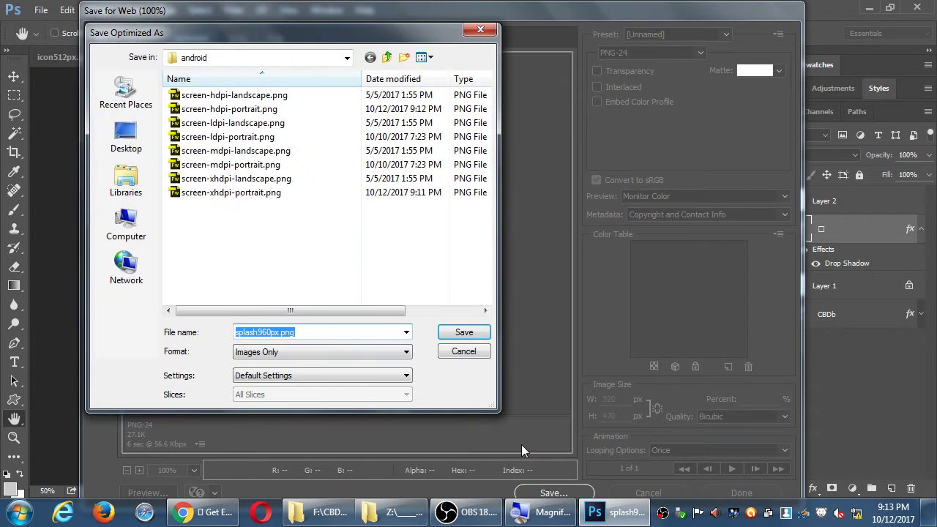
left_click(242, 167)
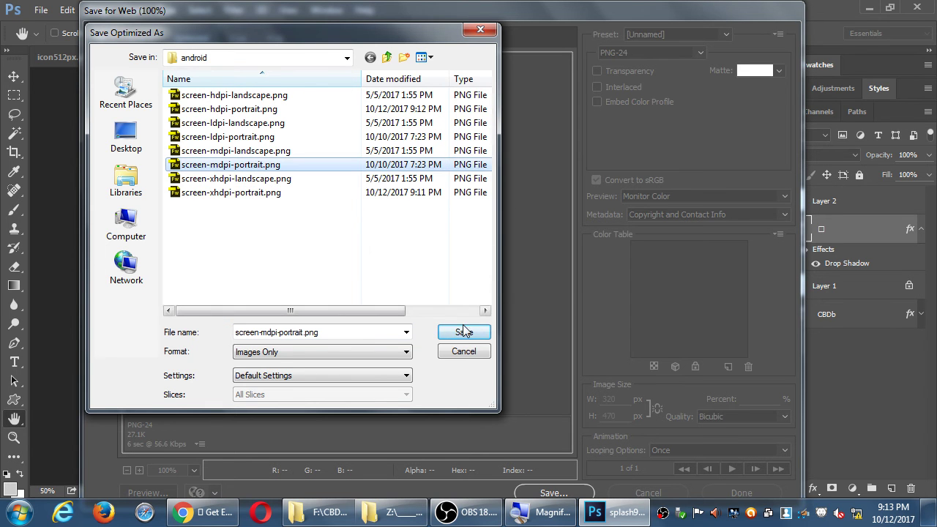
left_click(464, 331)
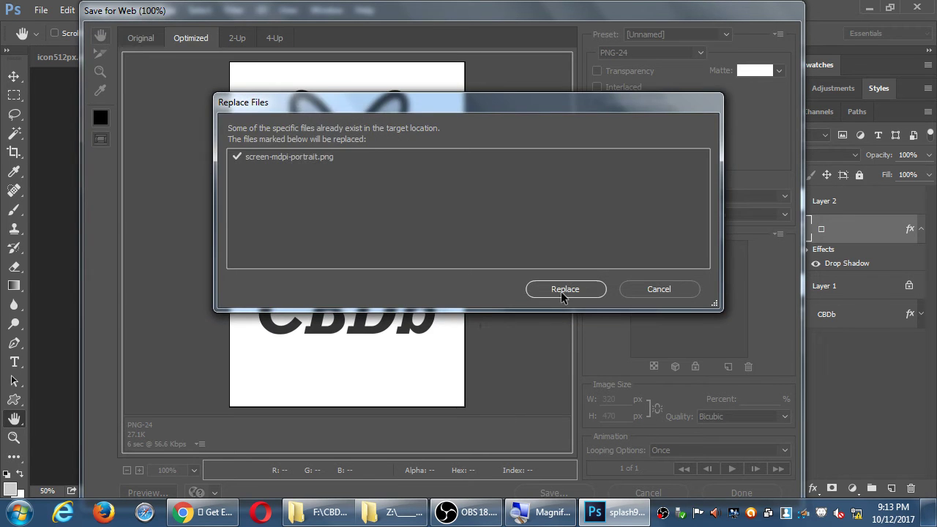
left_click(561, 293)
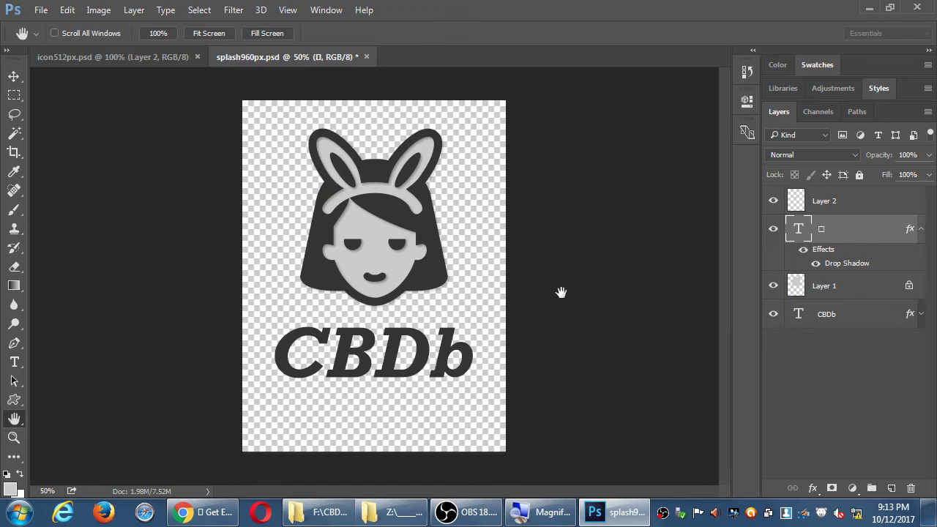
key("alt+Tab")
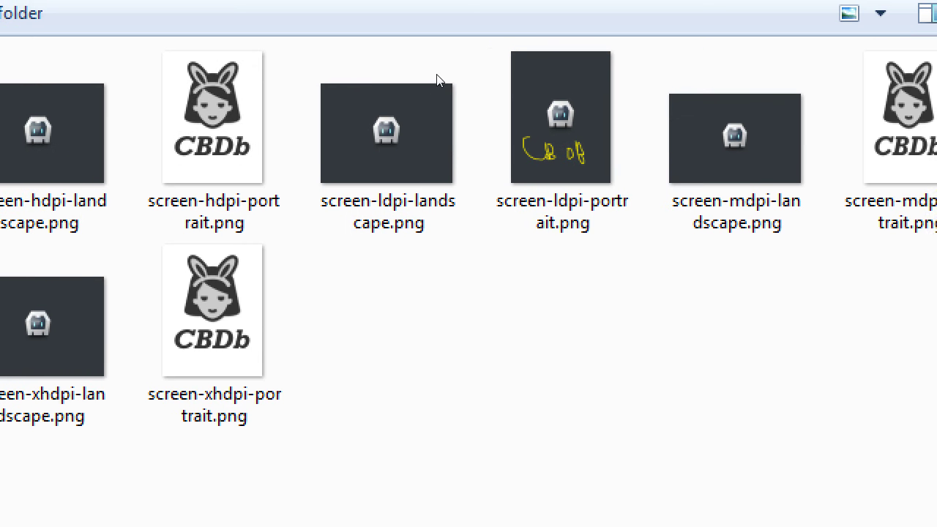
left_click(486, 117)
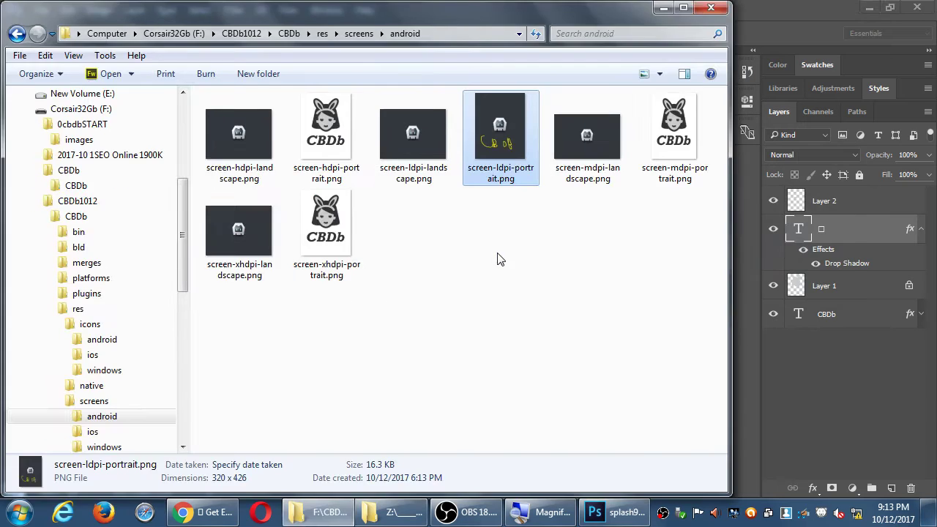
- Reopen Save for Web and size the export to 320 × 426 px with proportions unlinked
key("alt+Tab")
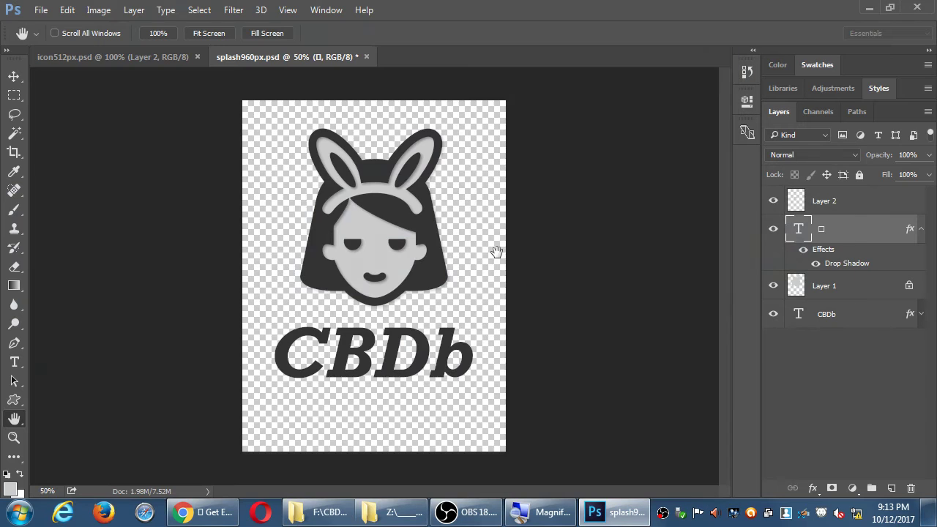
key("ctrl+alt+shift+s")
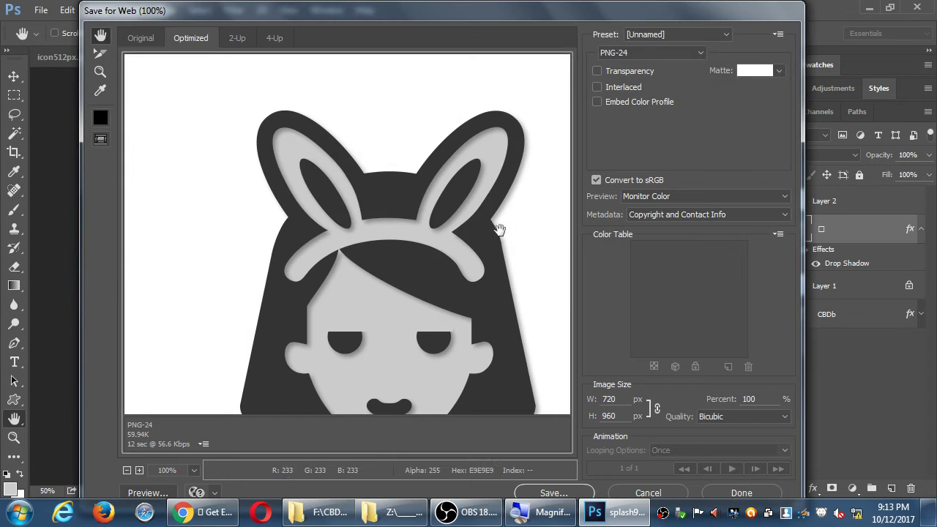
left_click(611, 399)
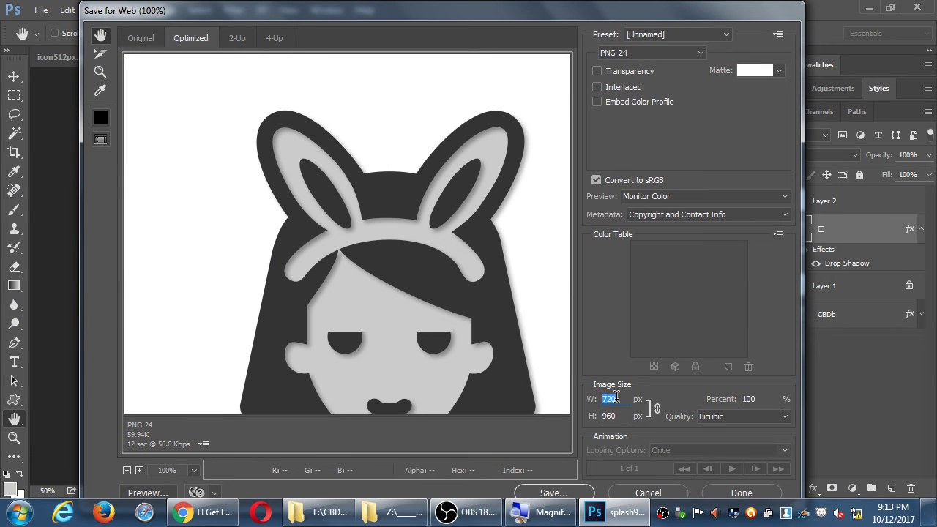
type("320")
key("Tab")
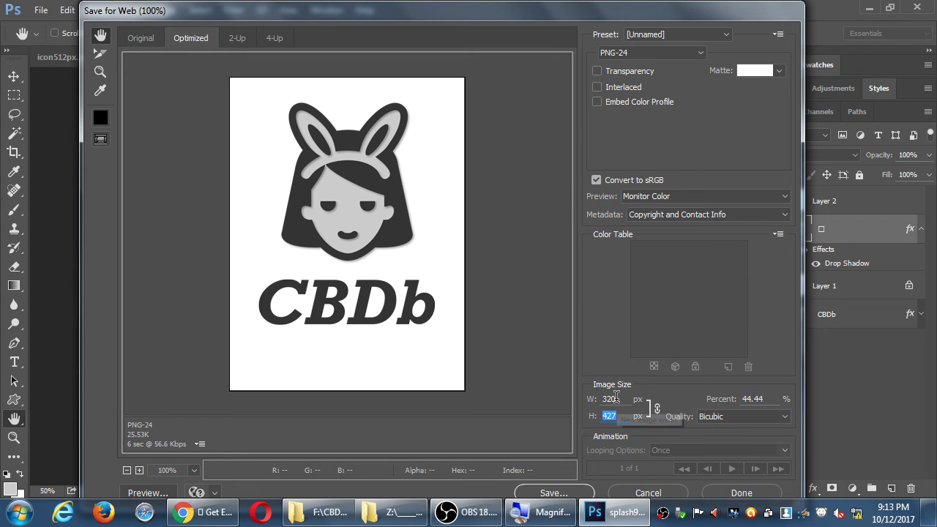
left_click(656, 409)
left_click(622, 415)
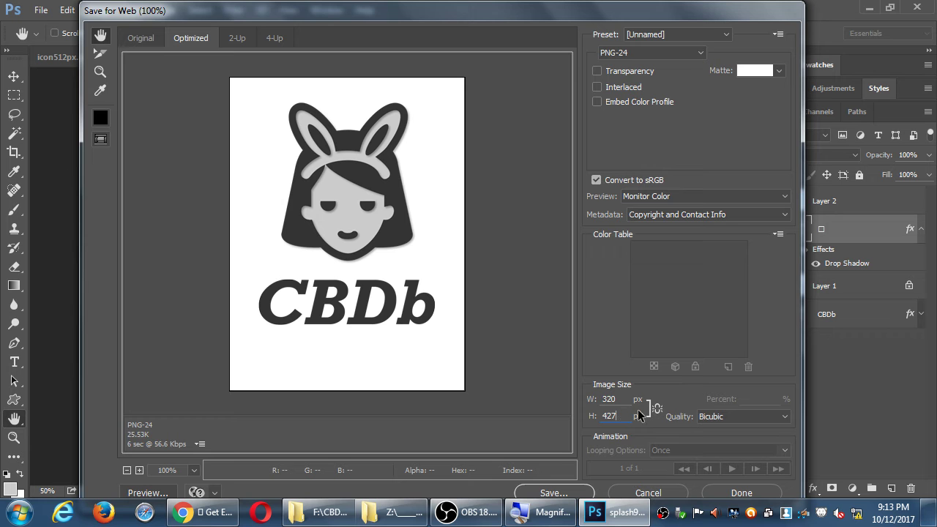
- Save it over screen-ldpi-portrait.png, replacing the old file, and view the folder thumbnails
left_click(570, 492)
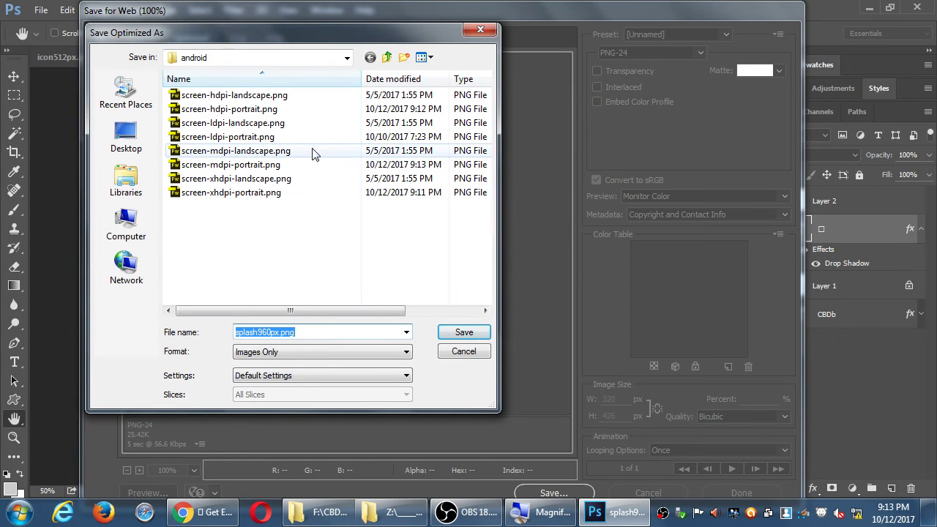
left_click(246, 137)
left_click(450, 333)
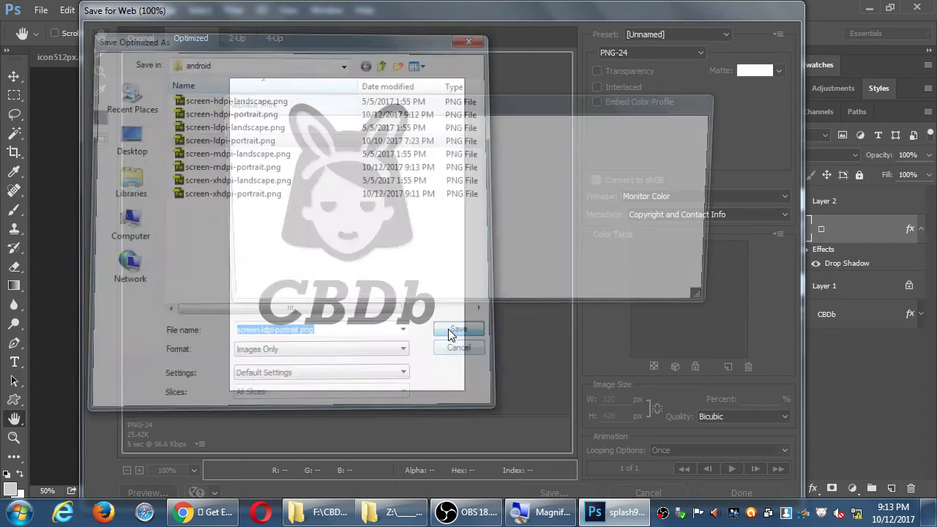
left_click(574, 292)
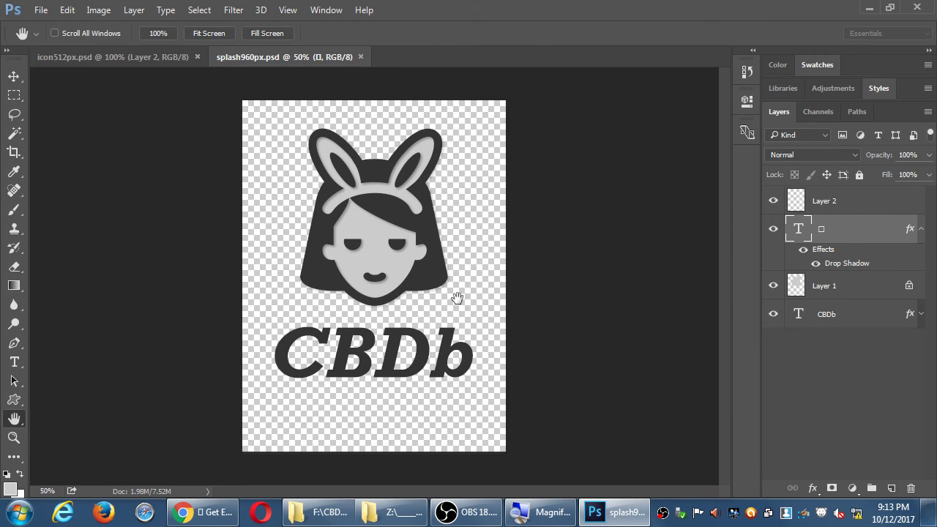
key("alt+Tab")
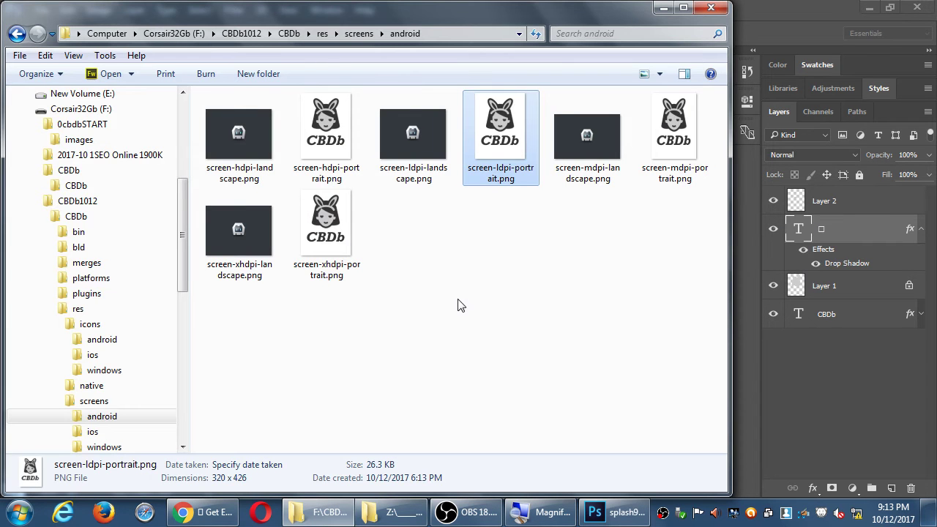
left_click(460, 305)
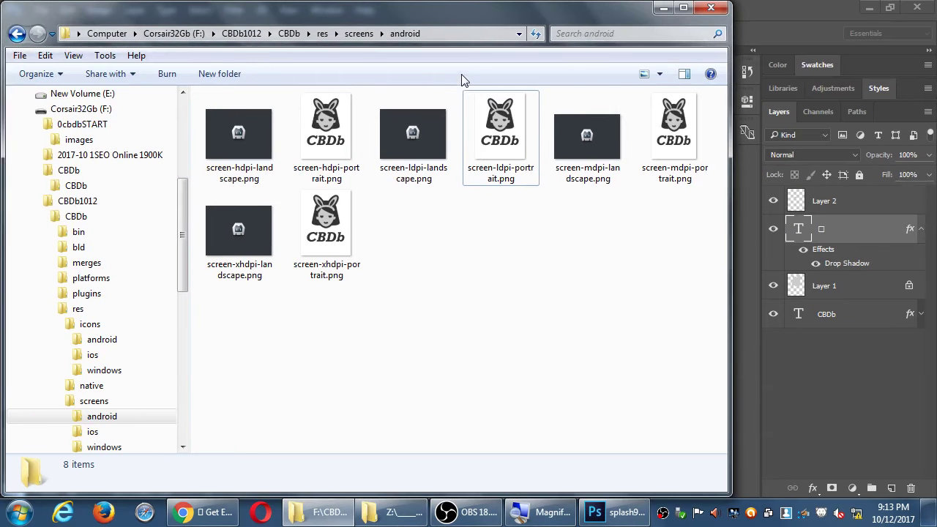
- Launch Visual Studio 2017 and open CBDb.sln from the Start Page's Recent list
key("super")
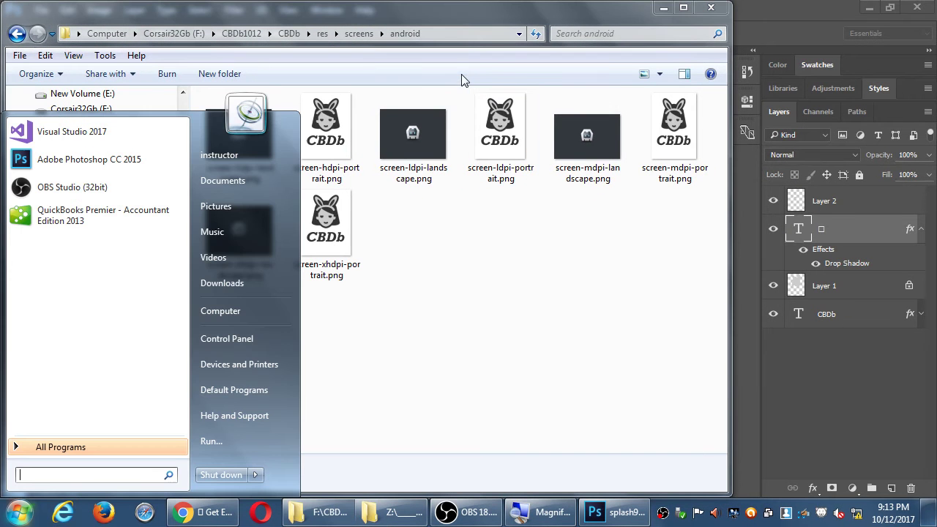
key("super")
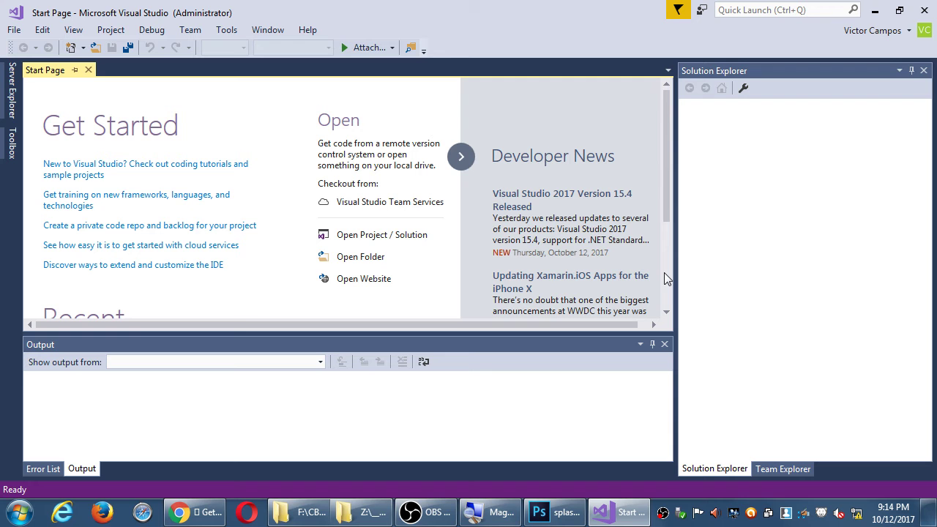
left_click(311, 512)
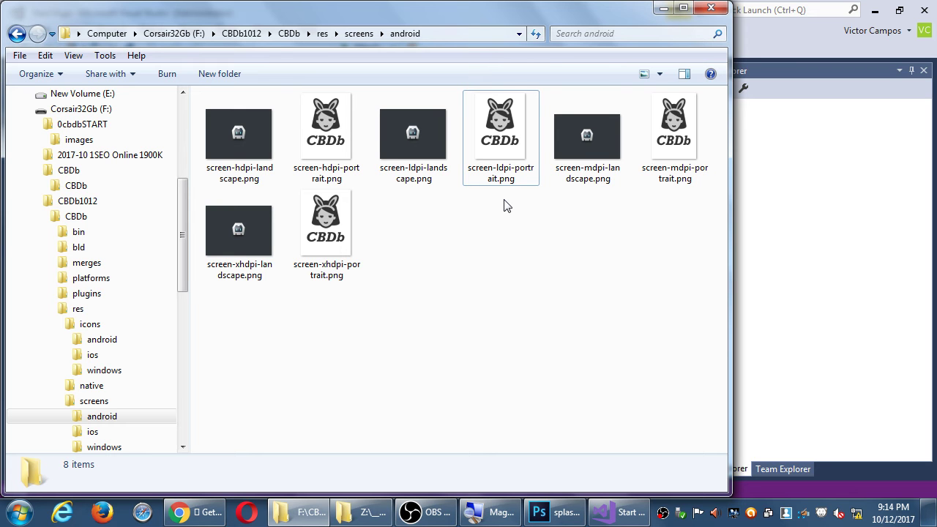
left_click(767, 36)
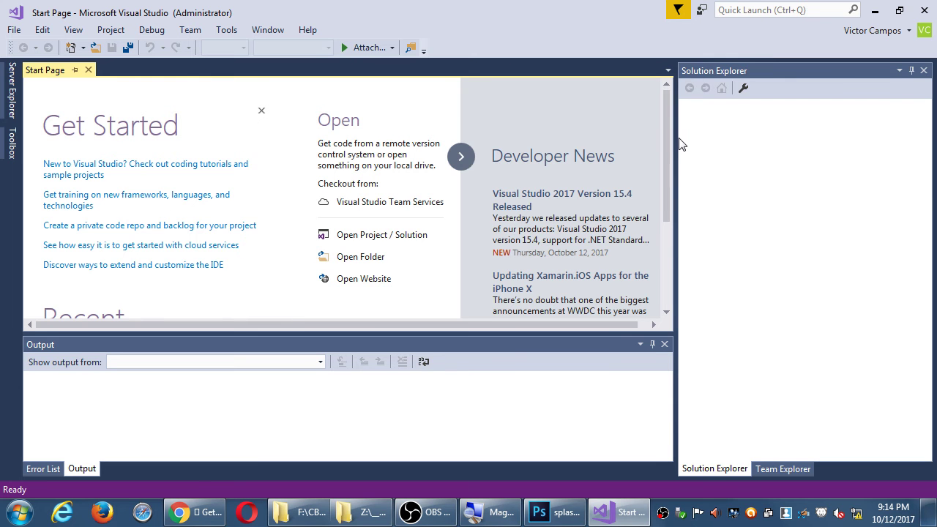
left_click_drag(665, 140, 662, 184)
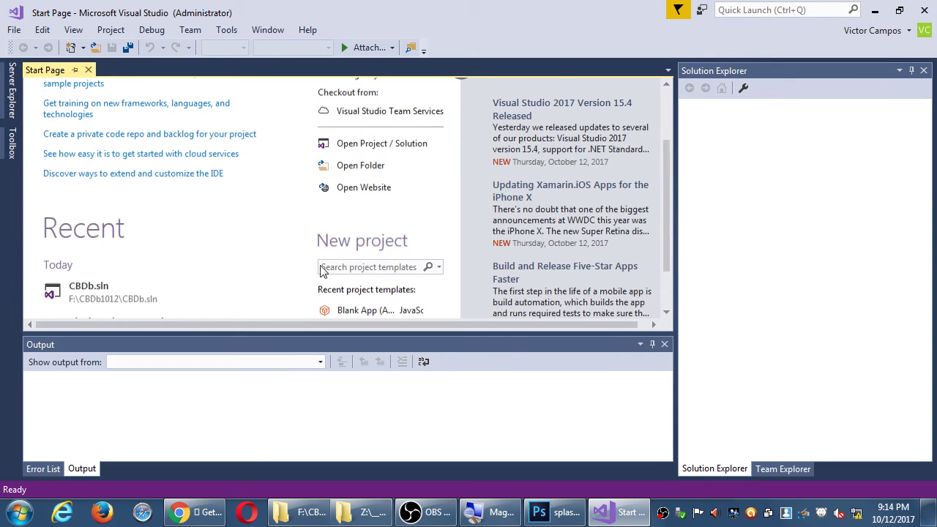
left_click(105, 288)
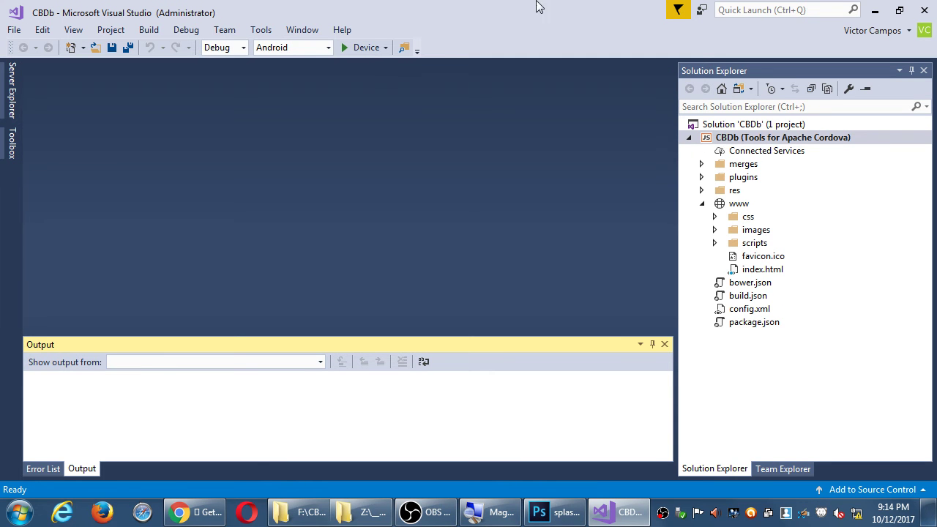
- Run CBDb on the Android device to see the splash, stop debugging, and return to Photoshop
left_click(347, 47)
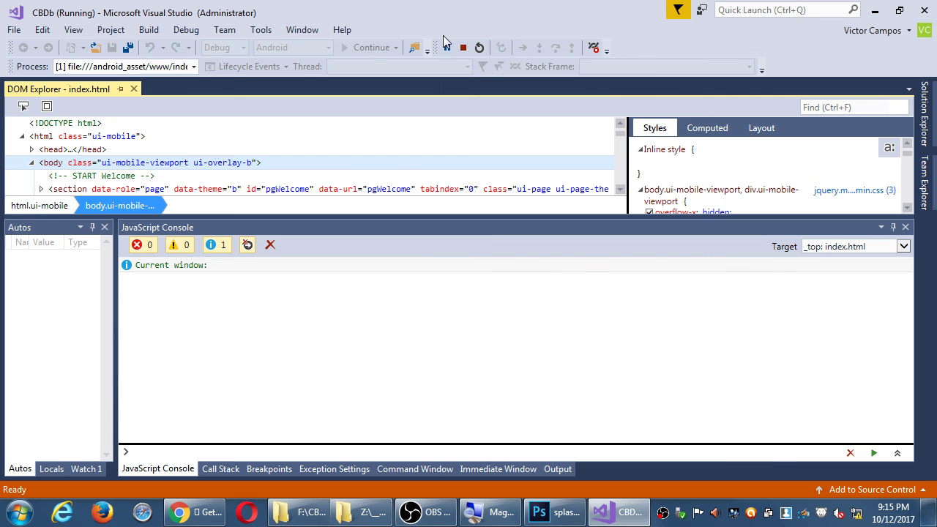
left_click(463, 47)
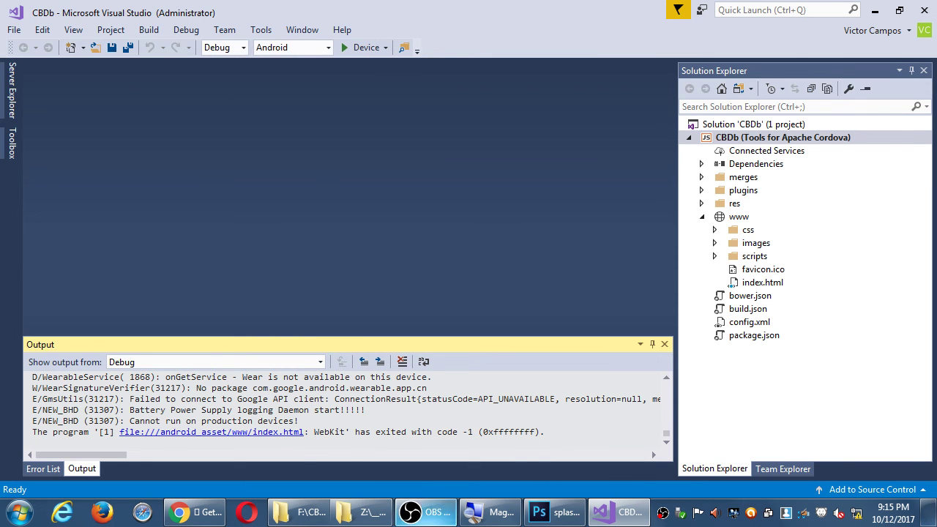
left_click(556, 514)
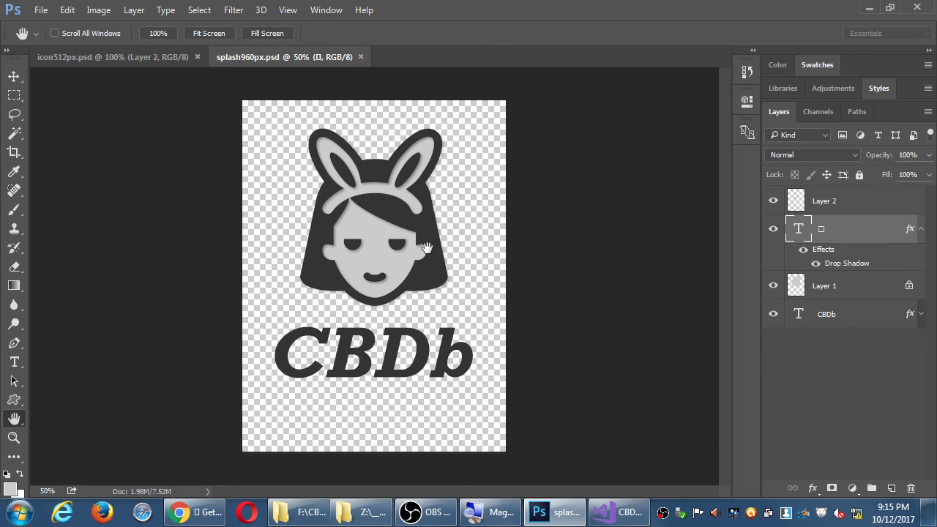
- Compare the dimensions of the xhdpi, mdpi, ldpi and hdpi portrait splash PNGs in the android screens folder
left_click(303, 511)
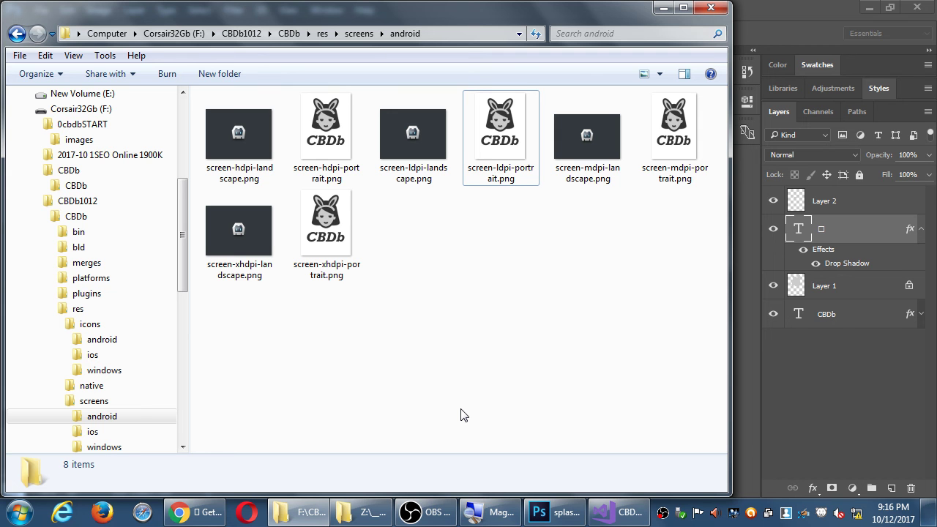
left_click(328, 242)
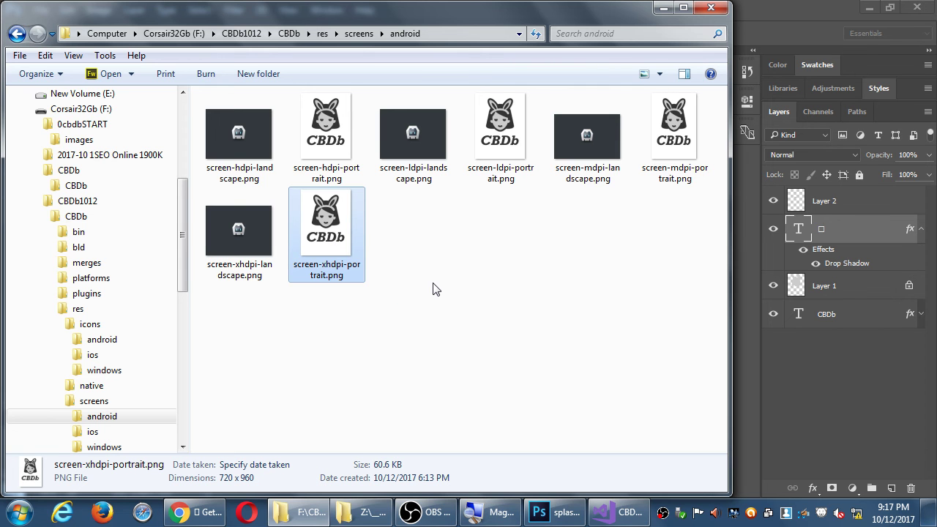
left_click(678, 140)
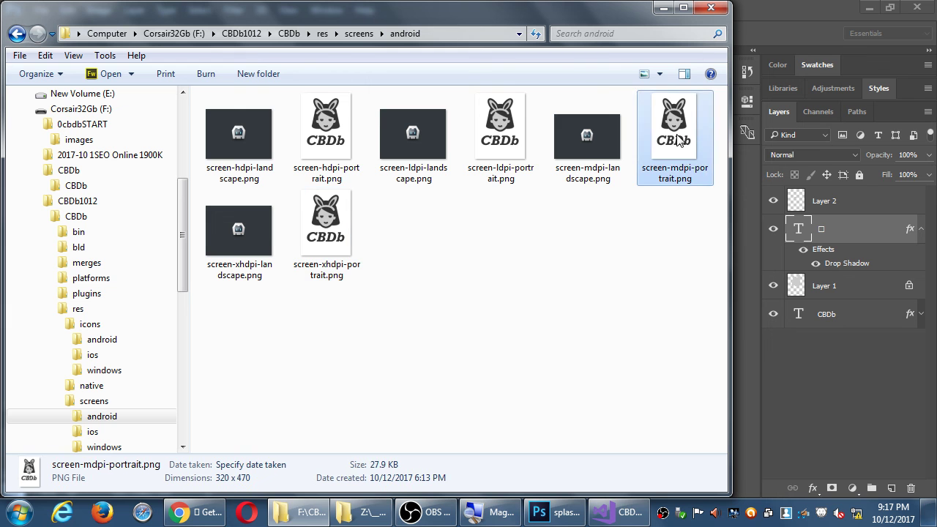
left_click(500, 139)
left_click(327, 137)
left_click(500, 141)
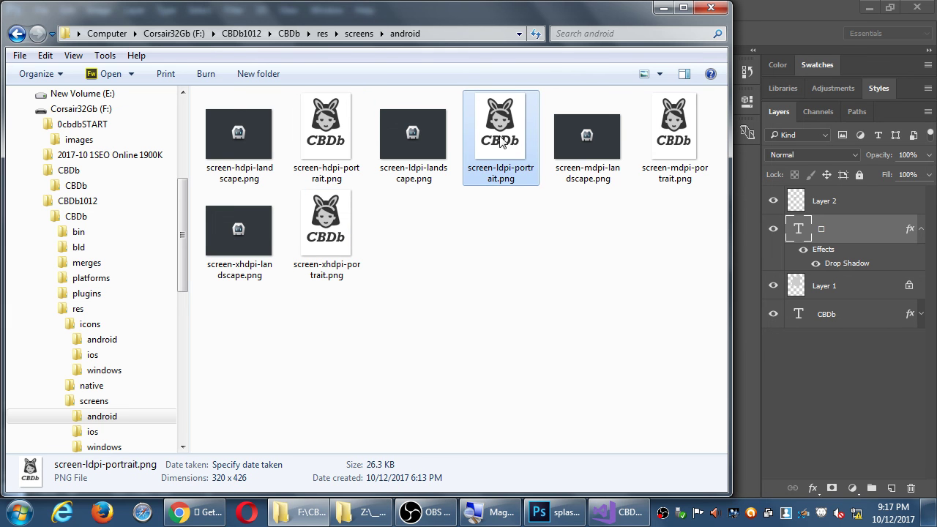
left_click(669, 117)
left_click(511, 139)
left_click(313, 130)
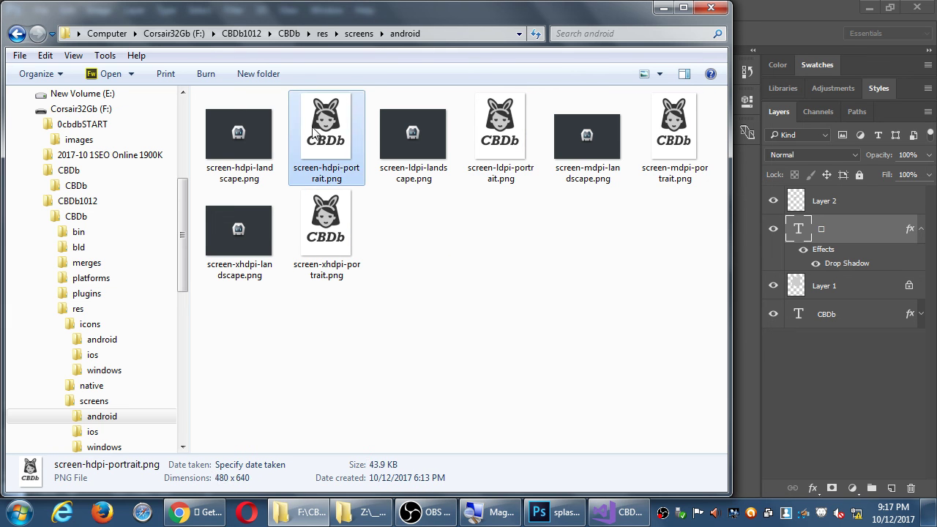